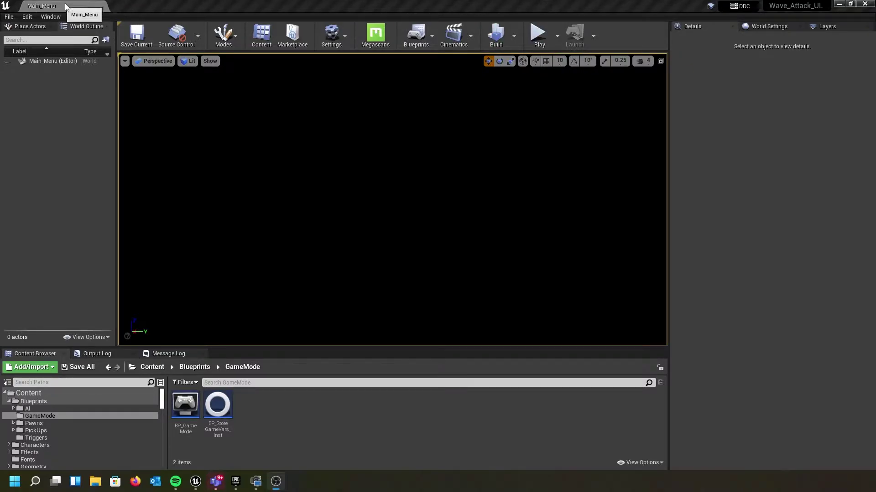
Play the main menu level and view the Credits screen, then go back
click(535, 42)
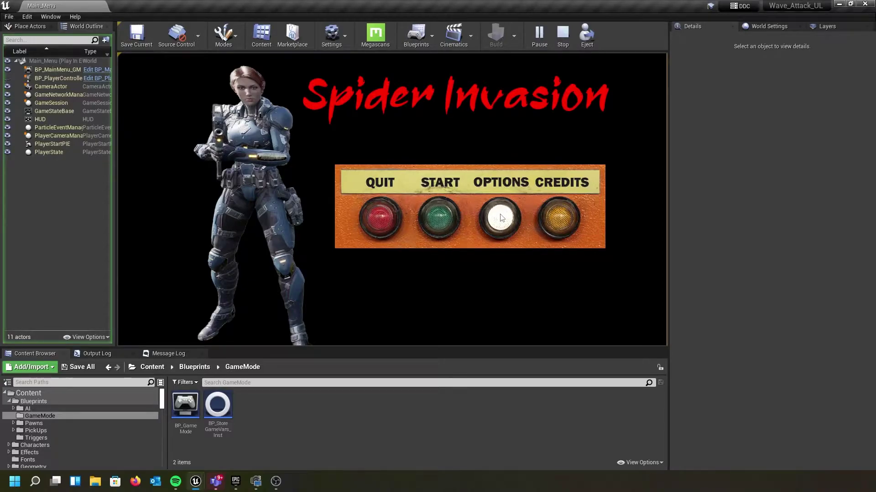
click(562, 219)
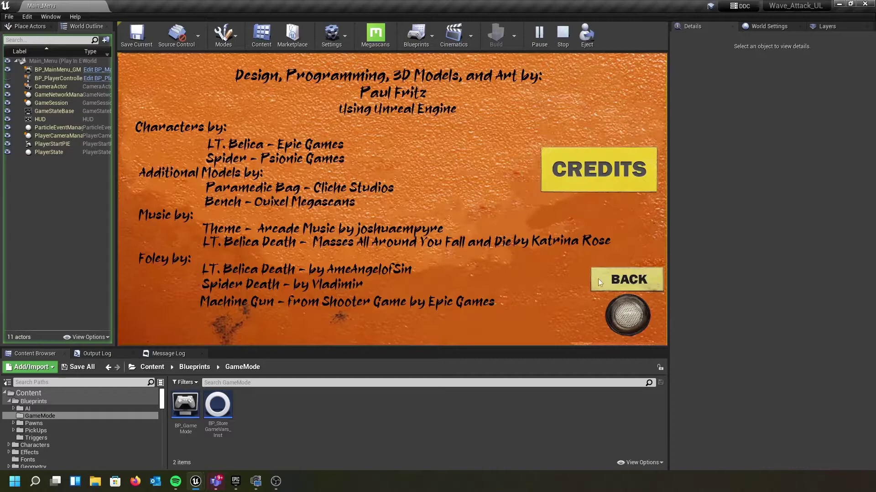
click(628, 320)
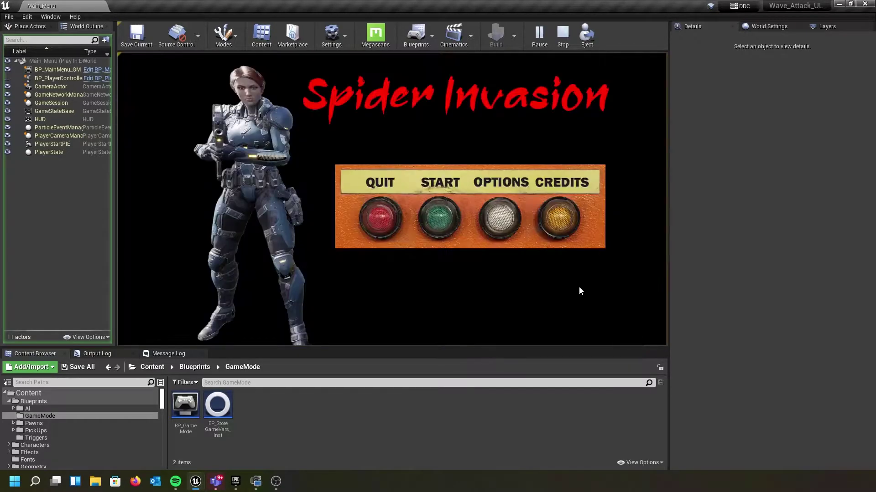
Visit Options and Game Instructions, raise SFX, lower music volume, and return to the menu
click(499, 218)
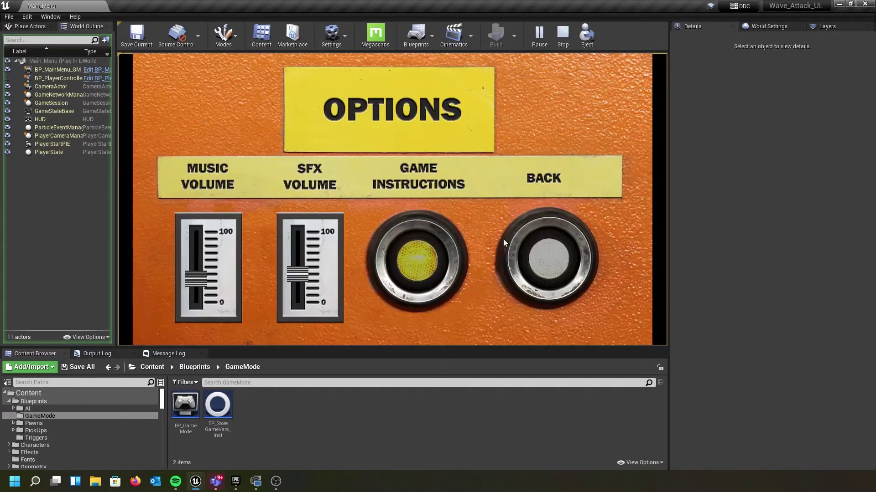
click(416, 259)
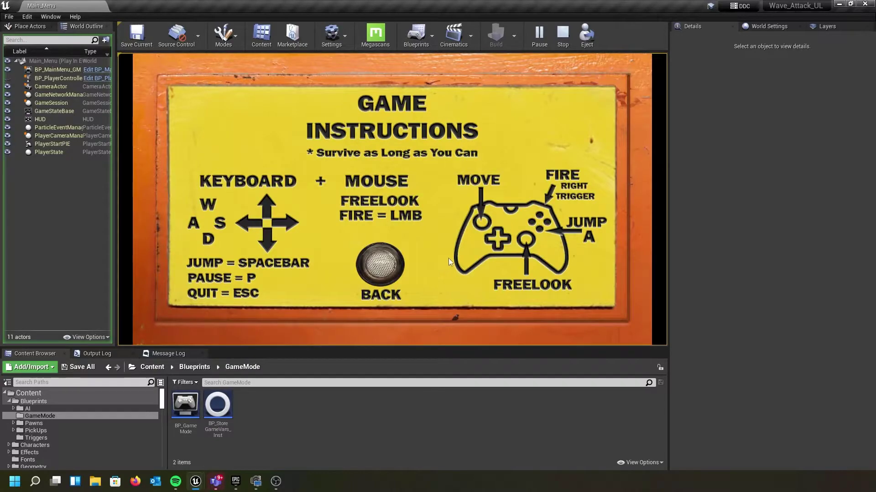
click(375, 270)
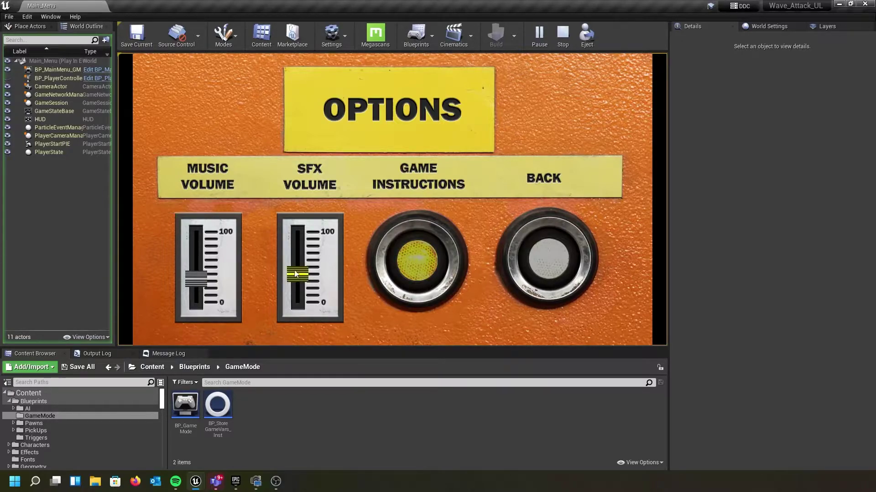
drag(297, 275, 294, 263)
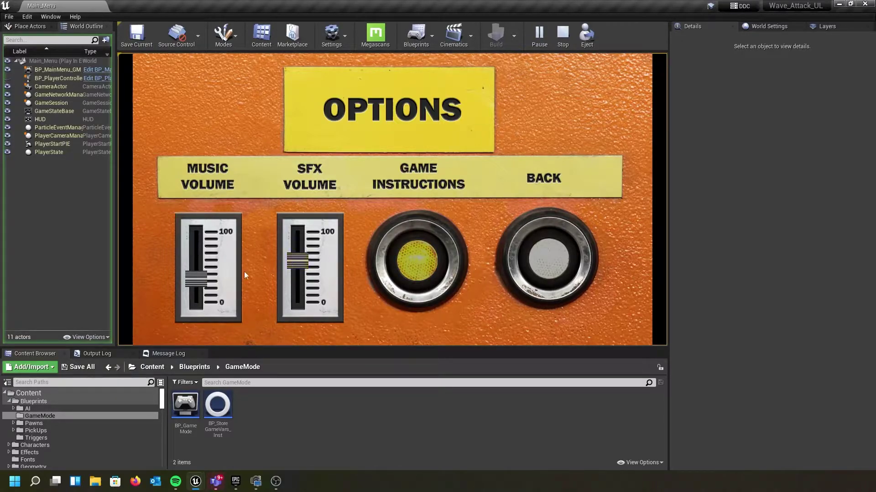
drag(202, 279, 203, 288)
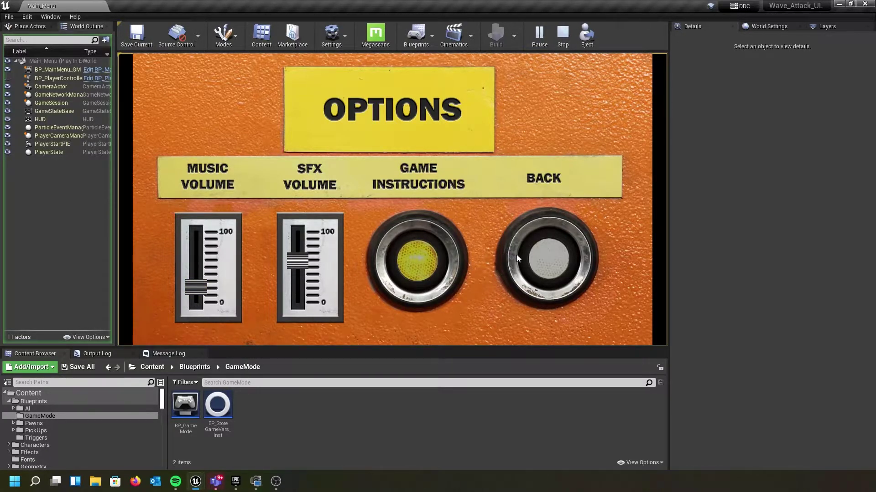
click(549, 252)
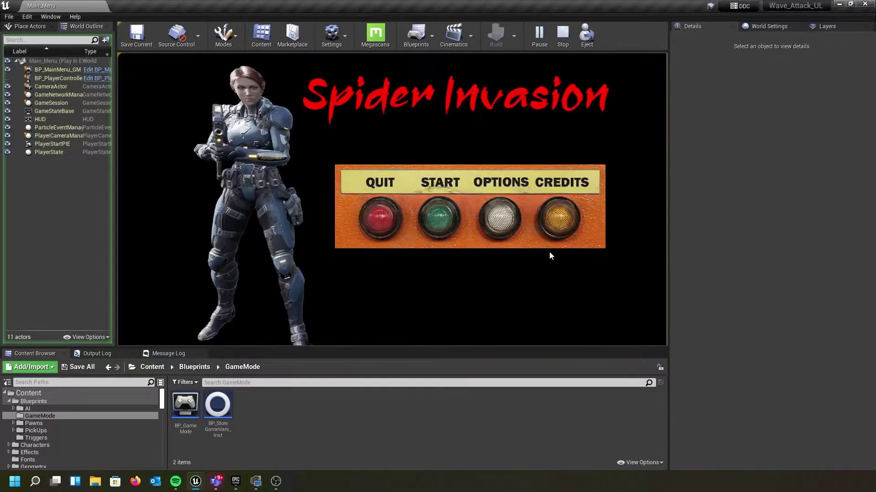
Start a new game on Easy difficulty and run the character forward
click(440, 215)
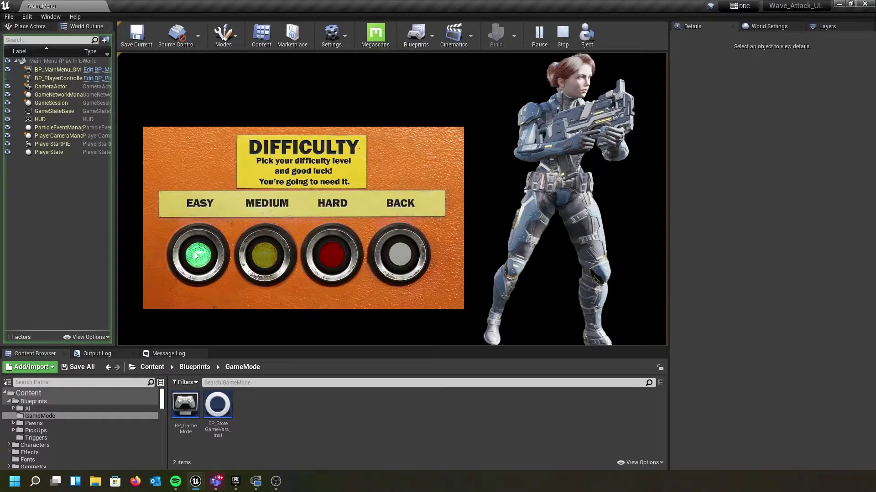
click(217, 252)
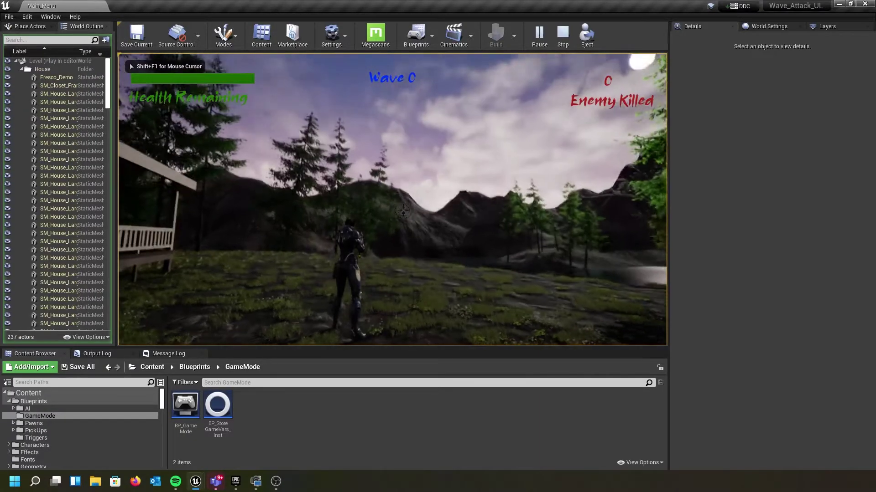
key(w)
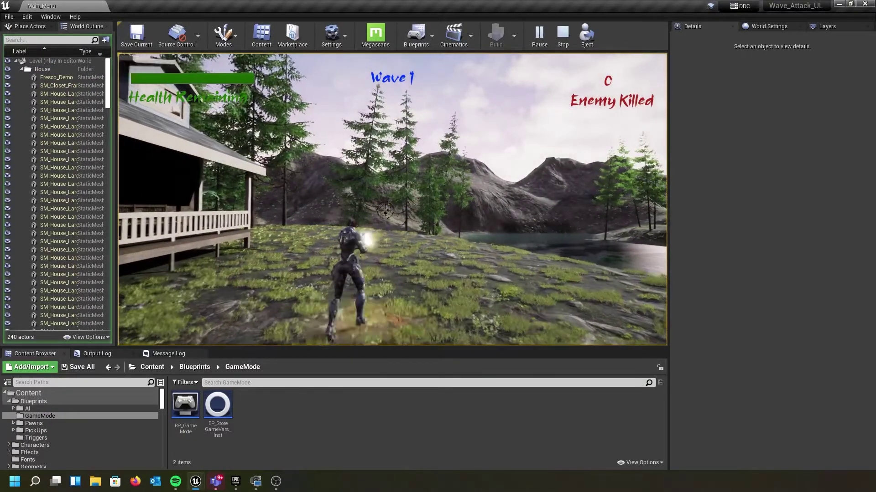
key(w)
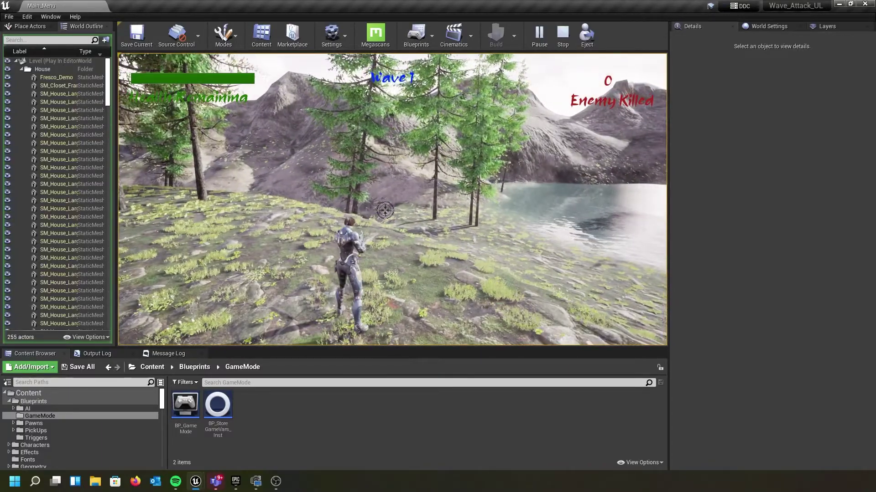
Pause with P, view Options from the pause menu, then quit twice to end the session
key(p)
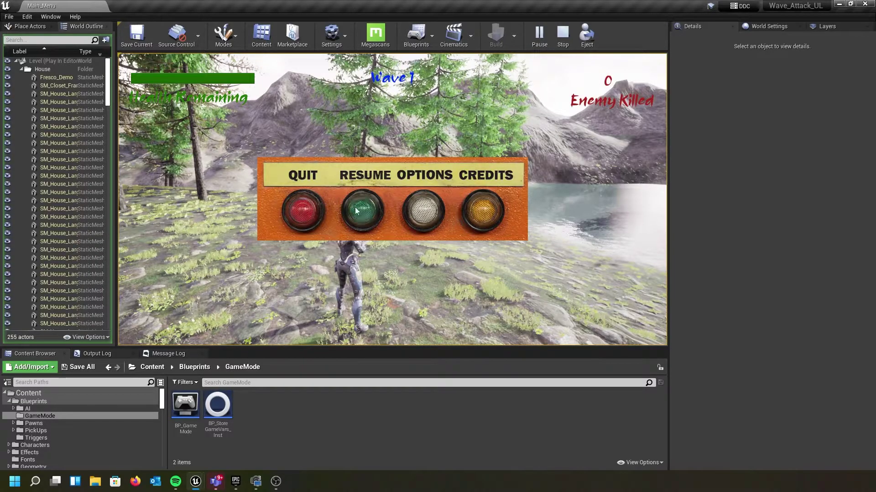
click(424, 210)
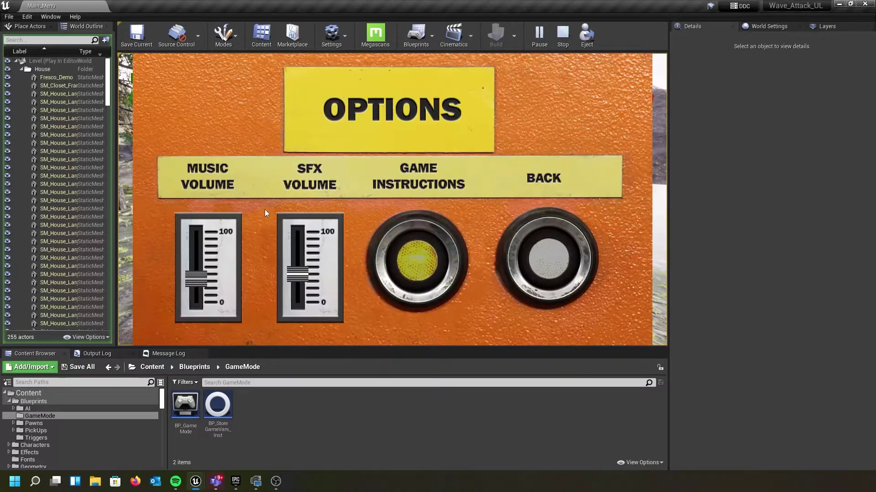
click(551, 259)
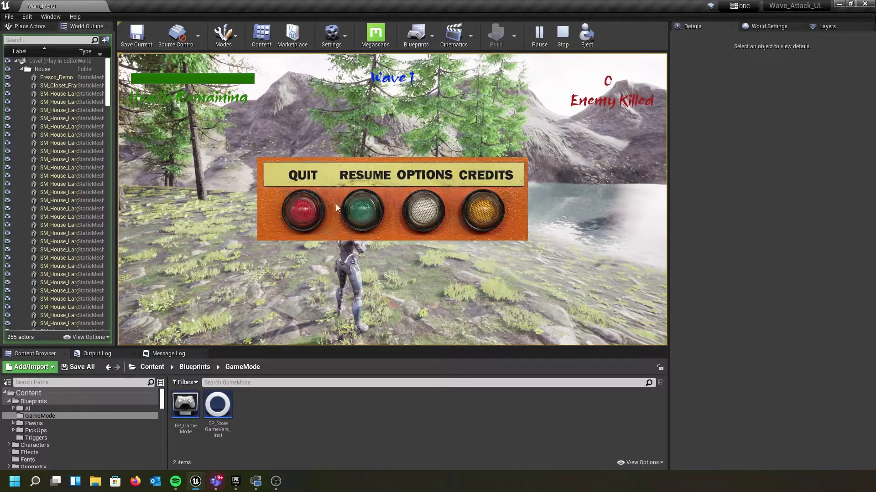
click(301, 207)
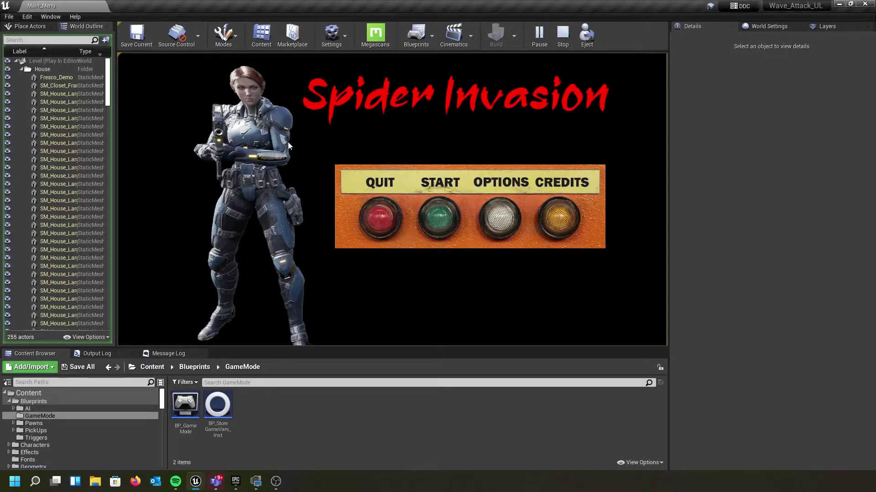
click(374, 217)
Fly the viewport camera forward through the trees of Level_1's lakeside landscape
click(372, 208)
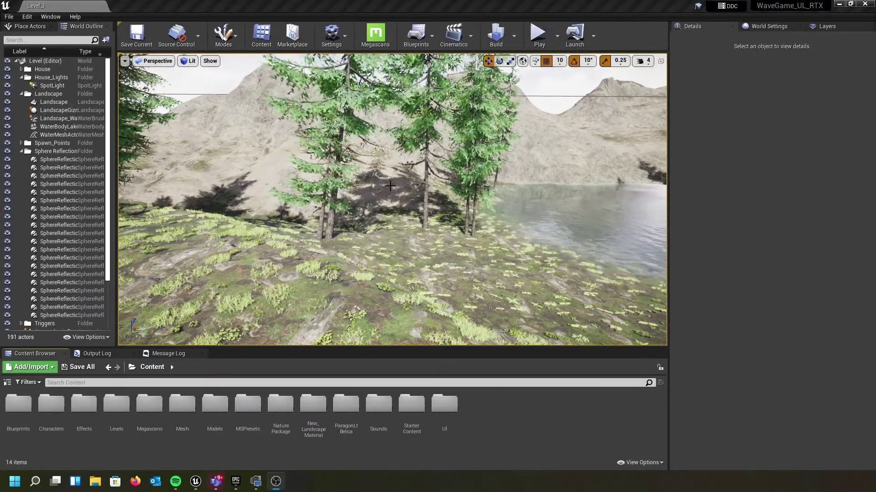
right_drag(393, 200, 199, 283)
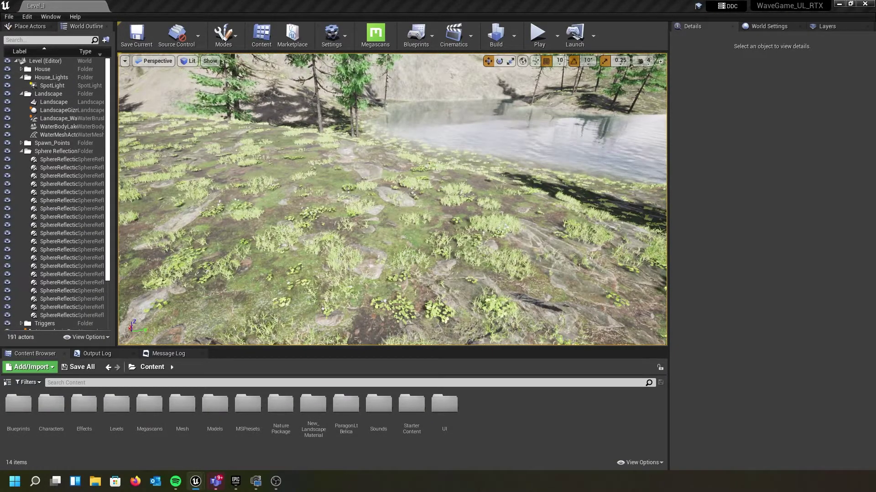
Create a new Empty Level
click(9, 17)
click(20, 35)
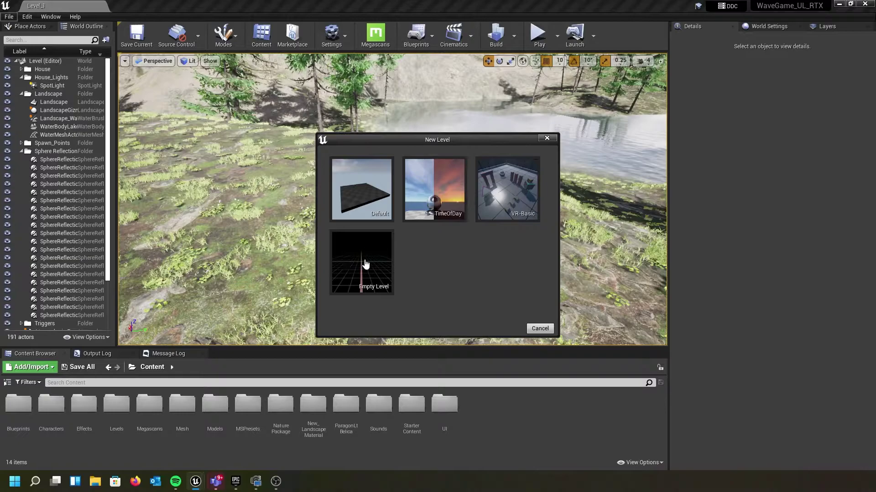
click(363, 260)
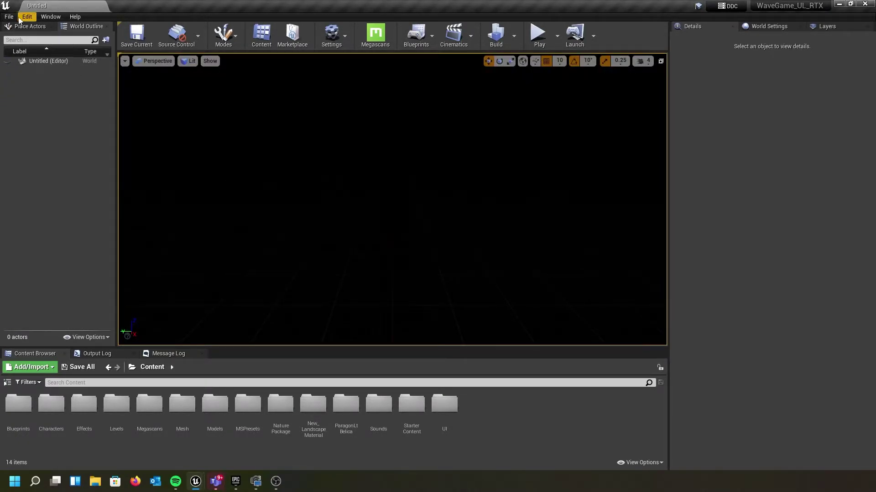
Save the level as Main_Menu in the Levels folder and open that folder
click(10, 17)
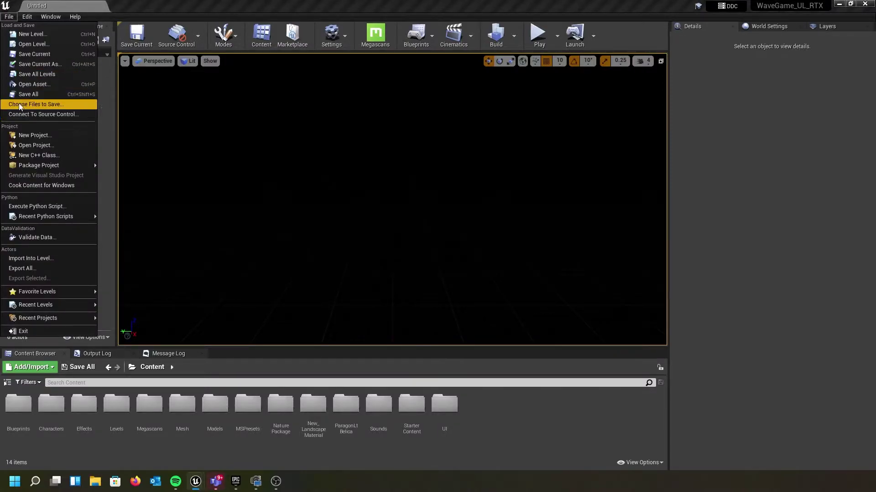
click(39, 66)
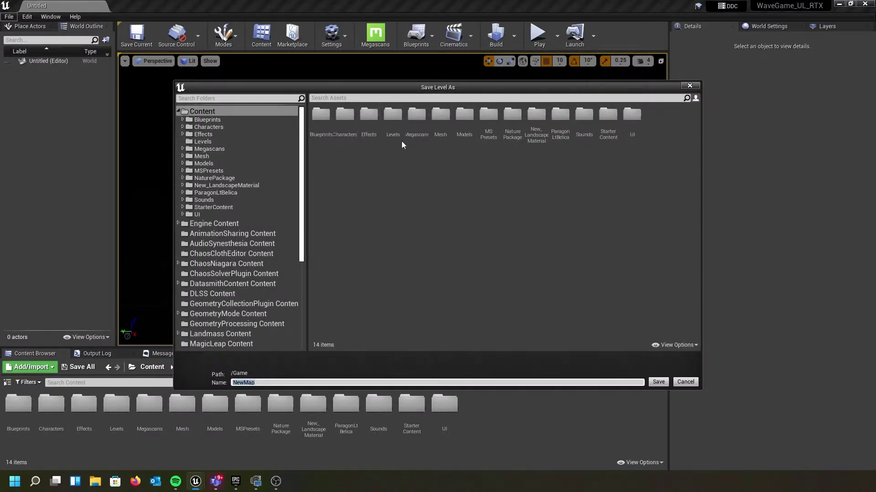
double_click(395, 117)
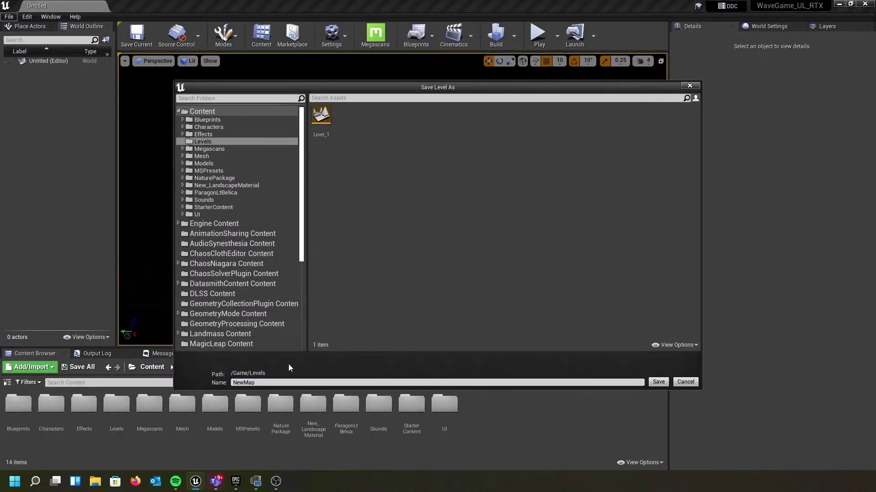
click(285, 383)
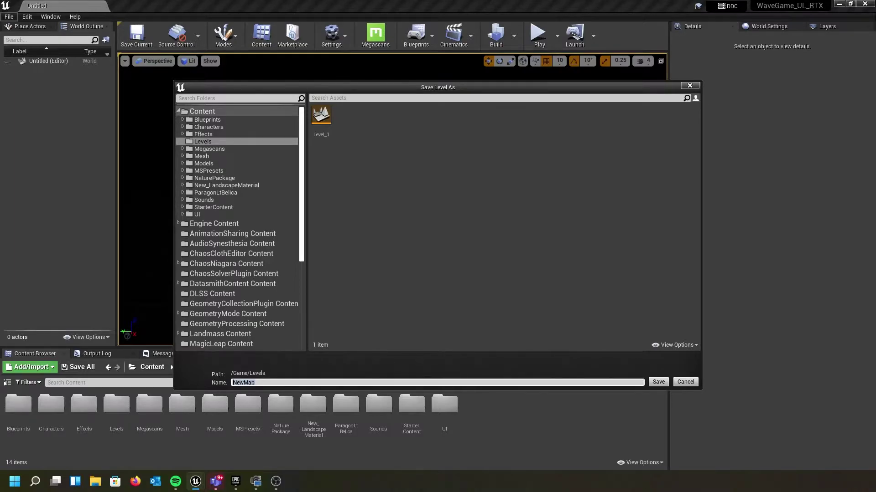
text(Main_Menu)
key(Return)
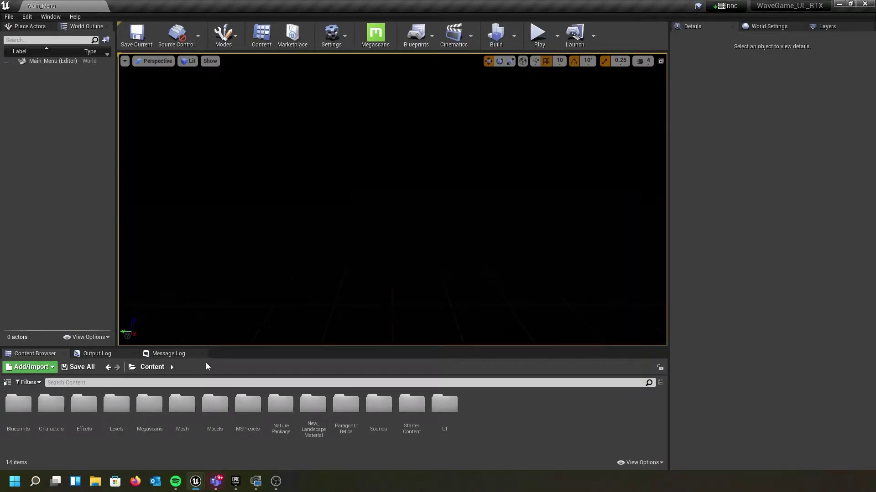
double_click(117, 405)
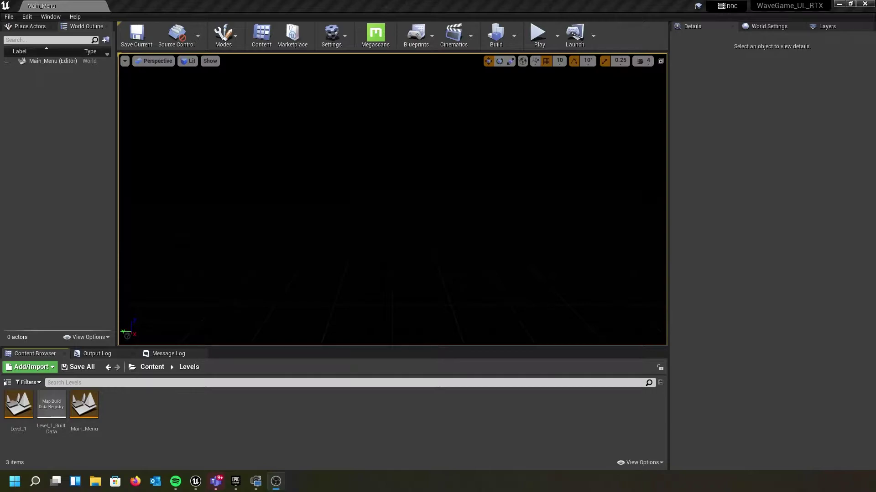
Create a folder named Widgets inside Content/UI
key(alt+Tab)
click(146, 368)
double_click(446, 404)
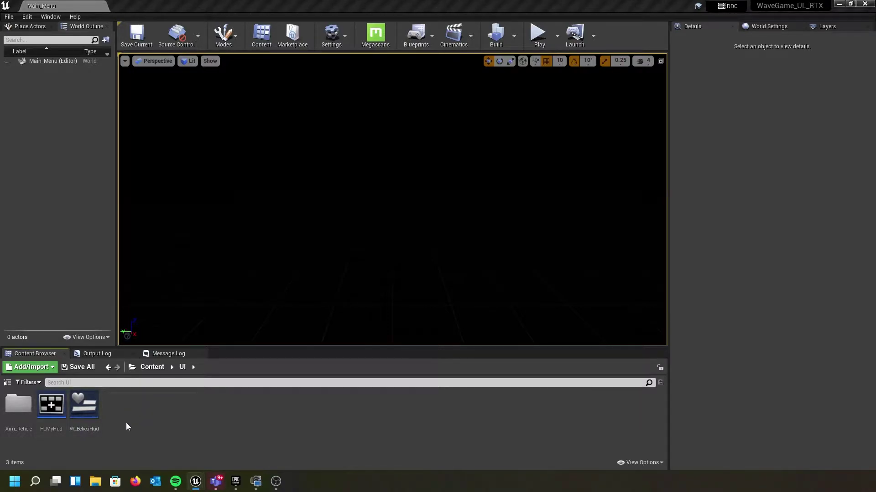
right_click(151, 414)
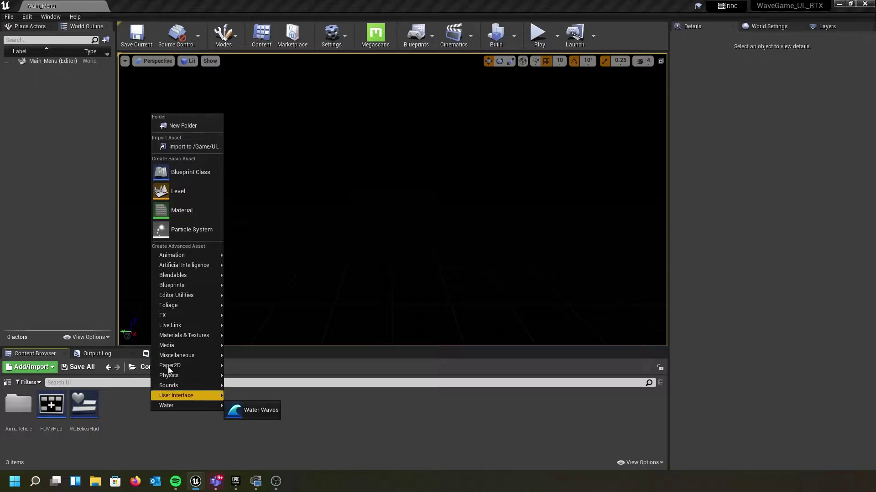
click(181, 126)
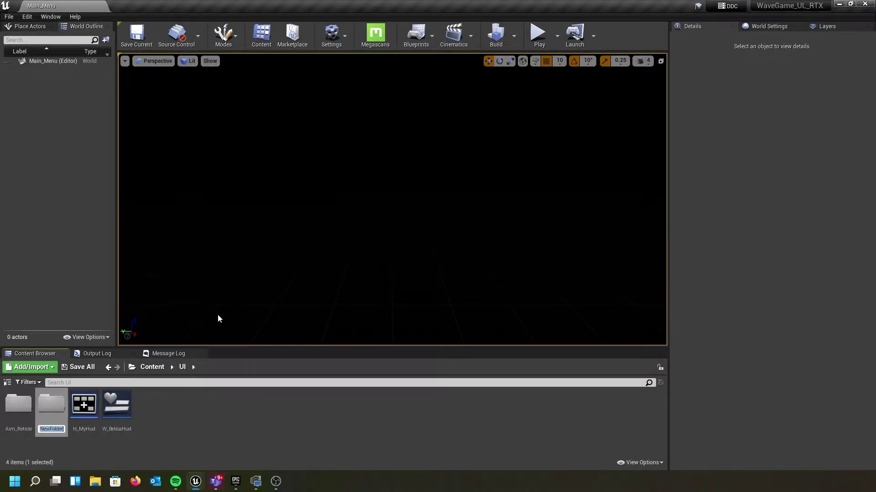
text(Widgets)
key(Return)
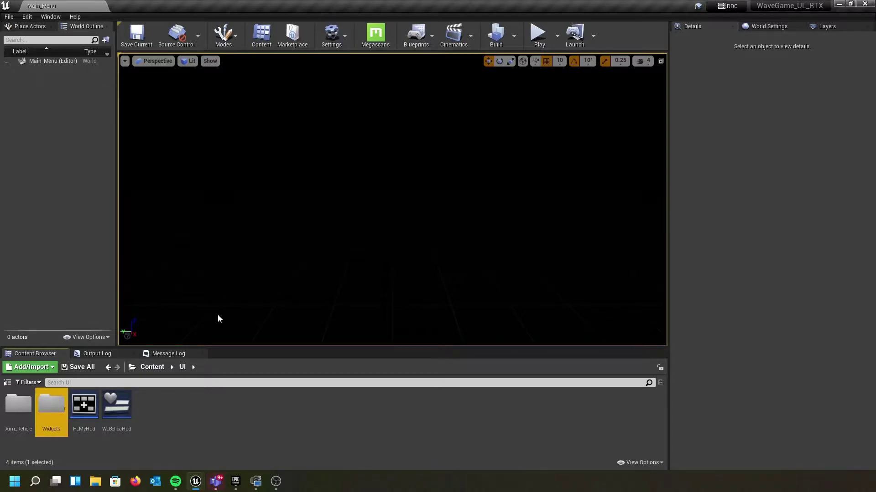
Create a Widget Blueprint named W_Main_Menu in the Widgets folder
double_click(52, 412)
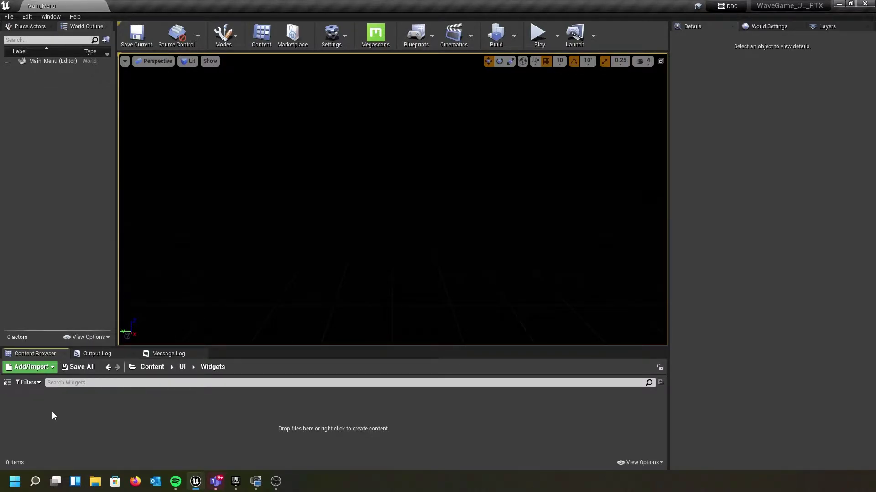
right_click(138, 415)
mouse_move(164, 401)
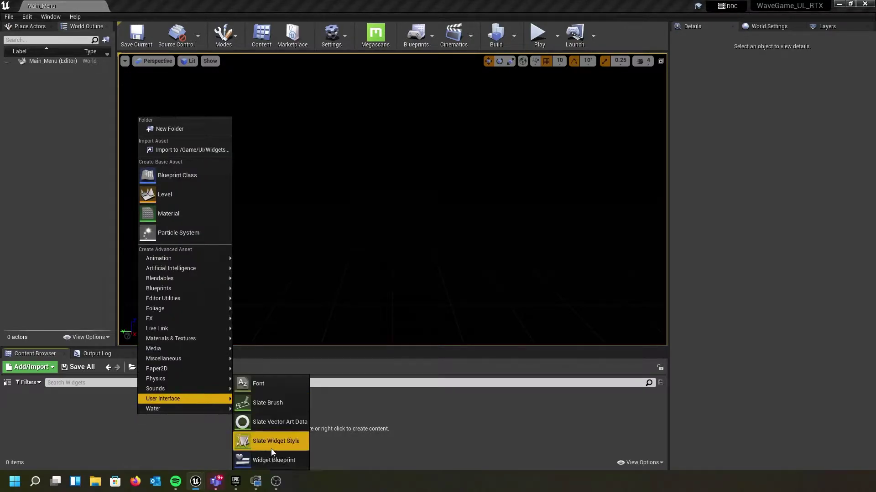
click(270, 460)
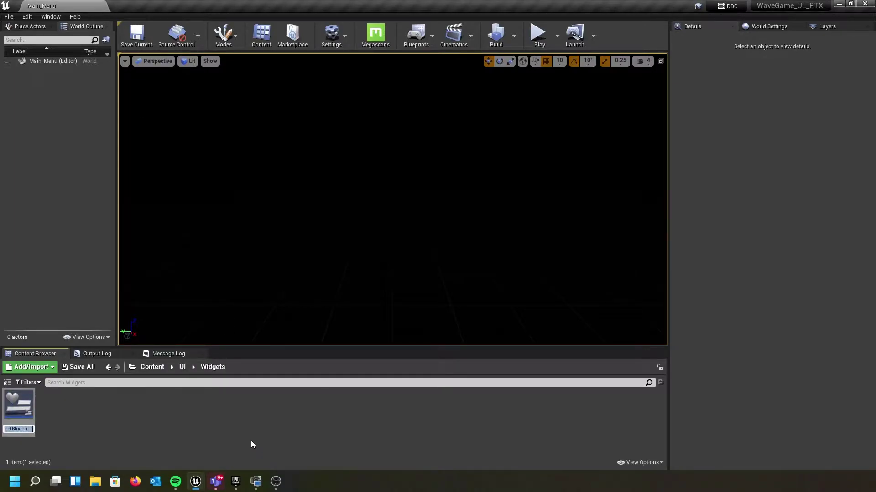
text(W_)
text(Main)
text(_)
text(Menu)
key(Return)
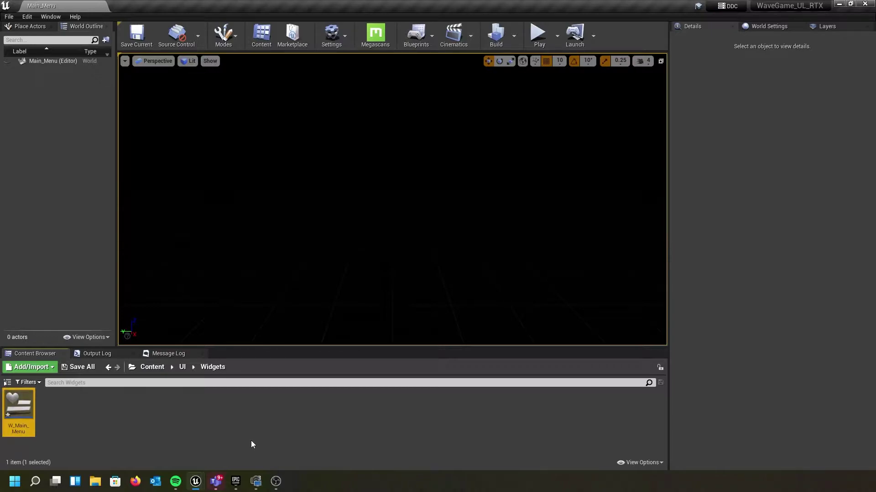
Open W_Main_Menu in a docked tab, save it, then return to Main_Menu's UI folder
double_click(25, 410)
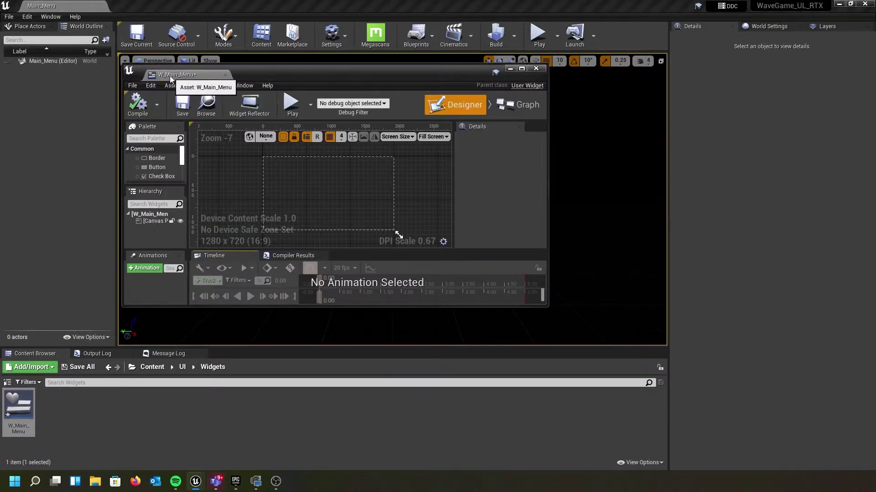
drag(170, 75, 141, 9)
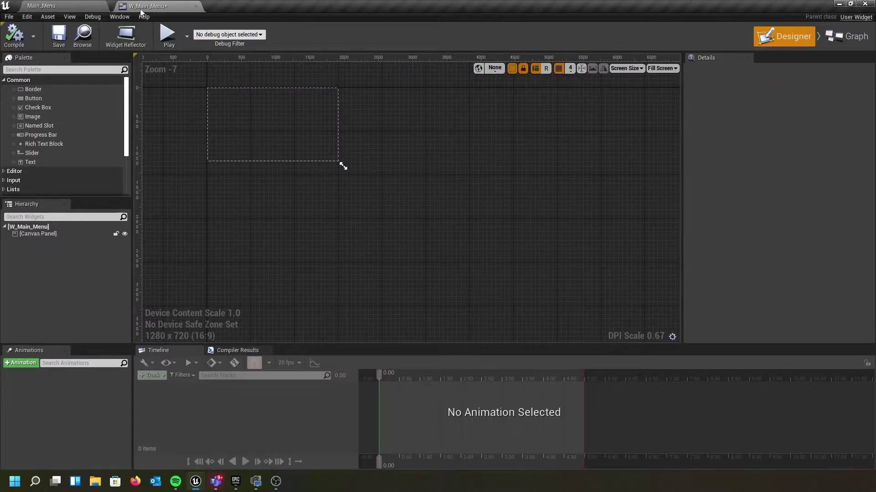
click(59, 40)
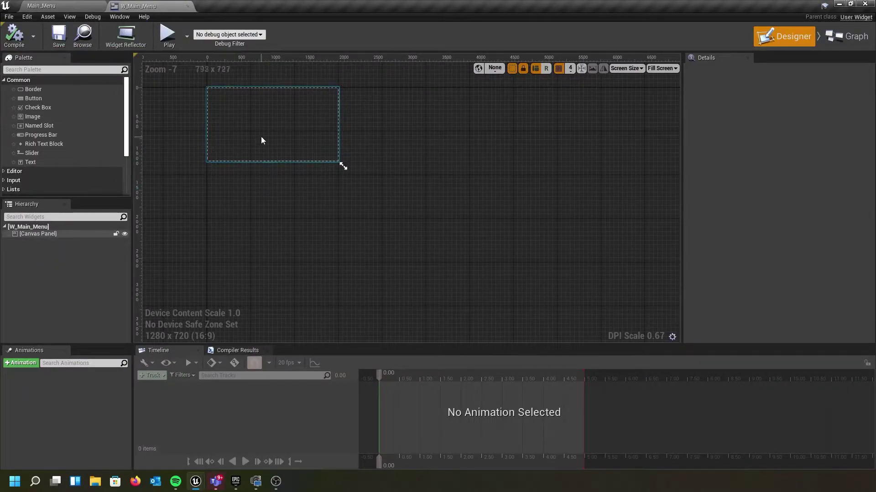
right_drag(311, 207, 458, 260)
scroll(417, 208, up, 4)
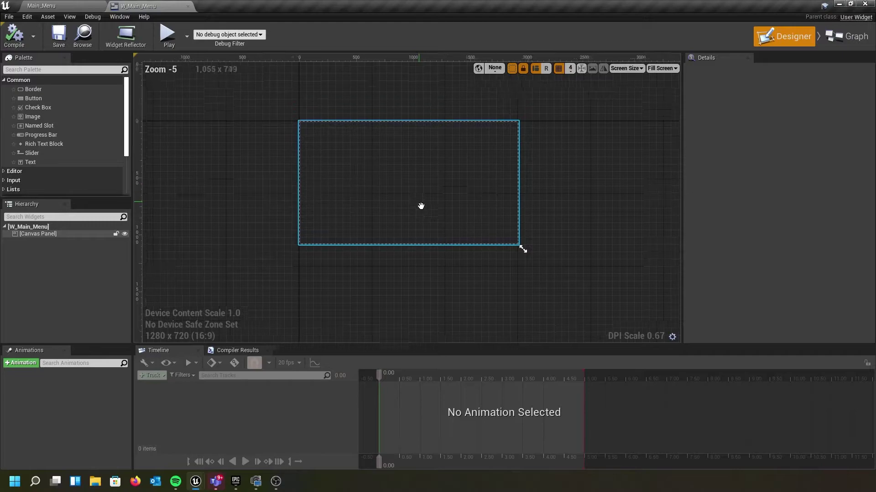
right_drag(418, 213, 427, 226)
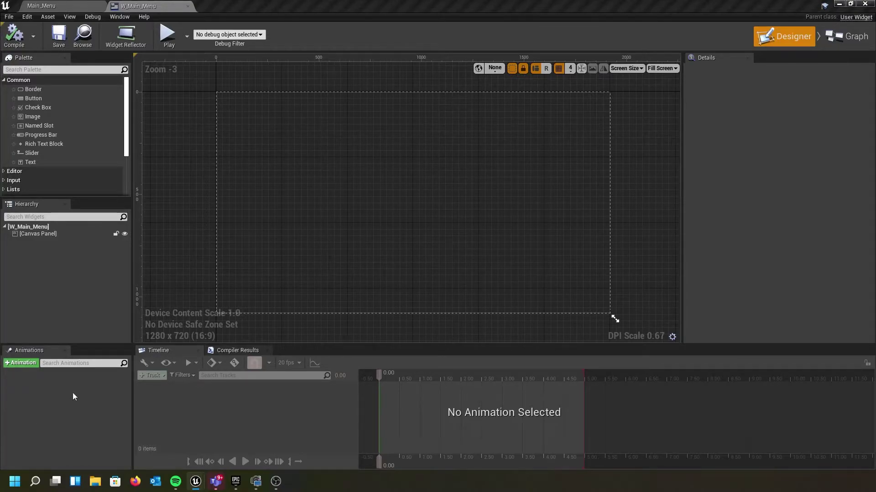
click(71, 9)
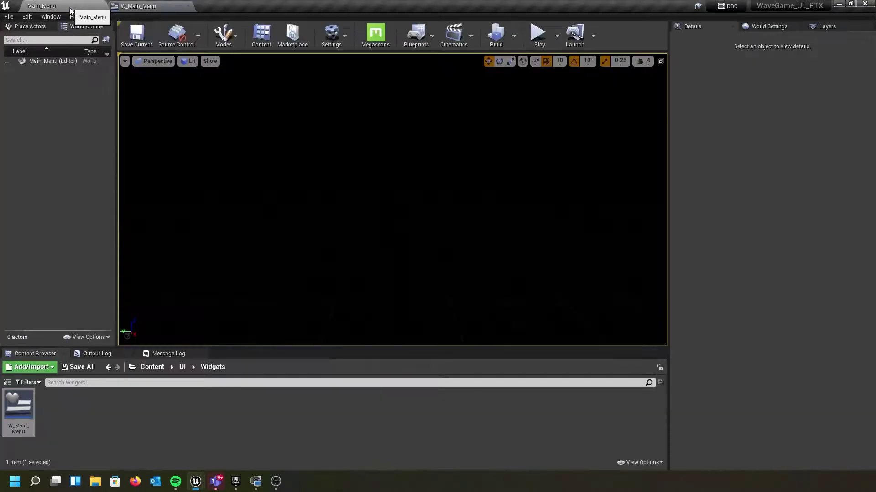
click(183, 368)
Create a Textures folder inside UI and open it
right_click(163, 409)
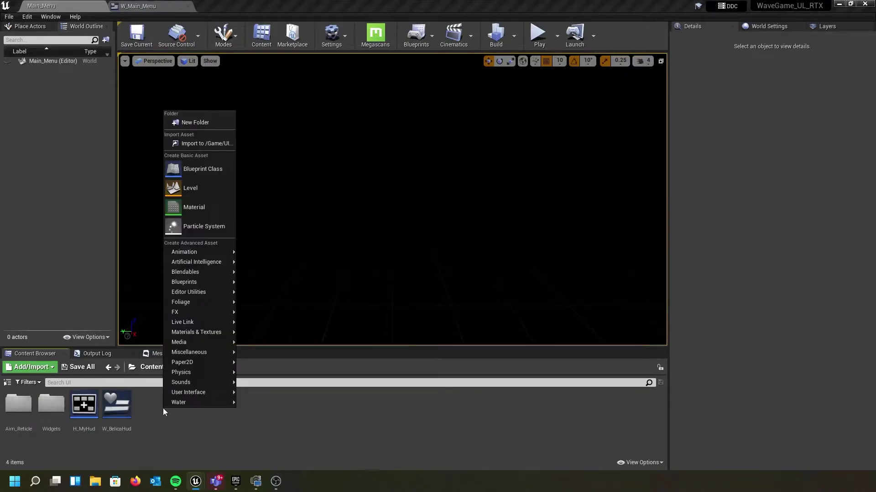
click(195, 123)
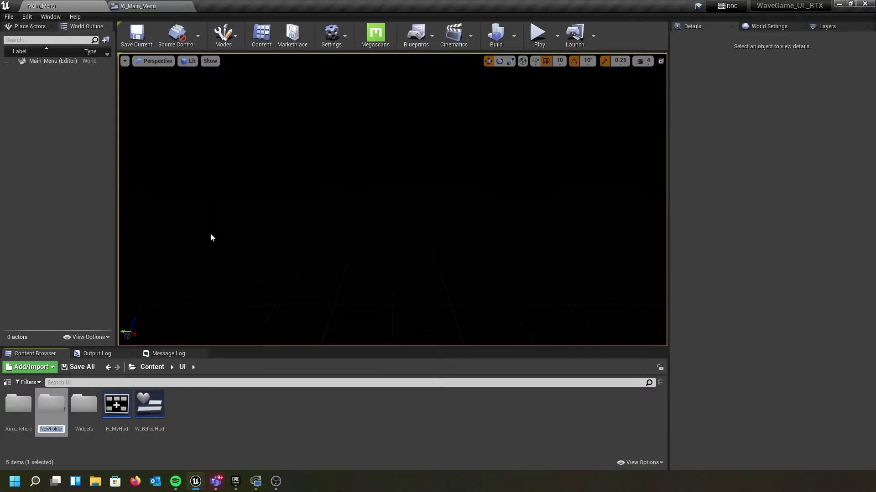
text(Textures)
key(Return)
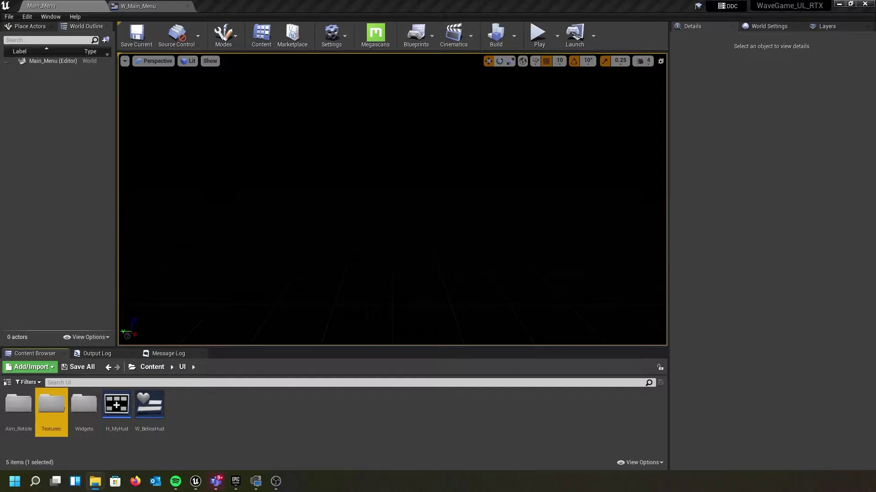
double_click(47, 406)
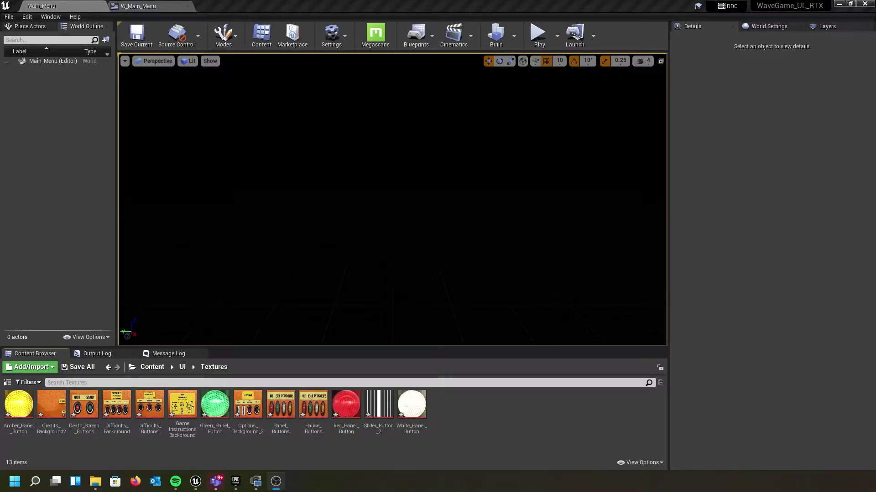
Import LT_Belica_Title and LT_Belica_Difficulty from File Explorer into Textures, then return to W_Main_Menu
key(super+e)
drag(470, 401, 474, 401)
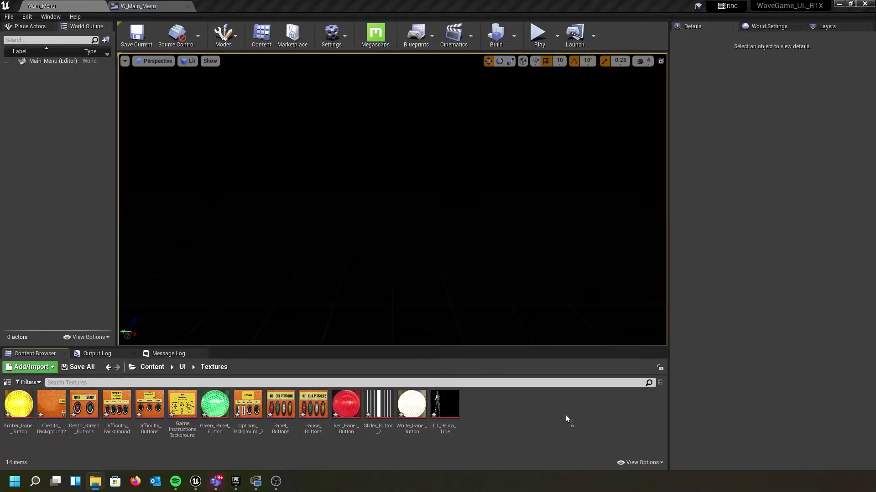
drag(566, 416, 564, 413)
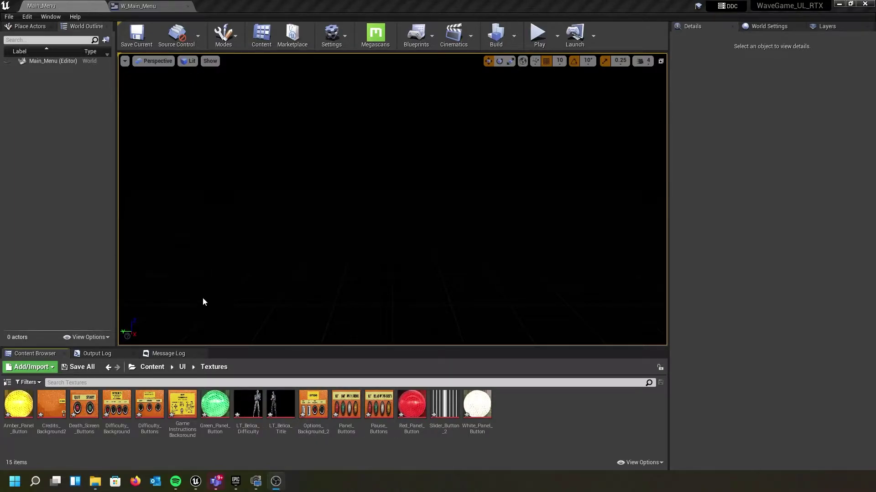
click(139, 6)
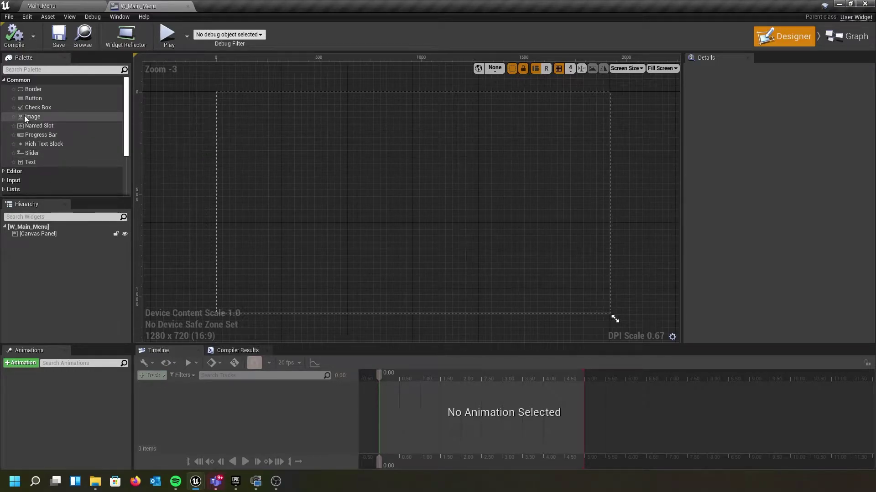
Drop an Image widget on the canvas, zero its position, and size it 1920 by 1080
drag(23, 116, 256, 127)
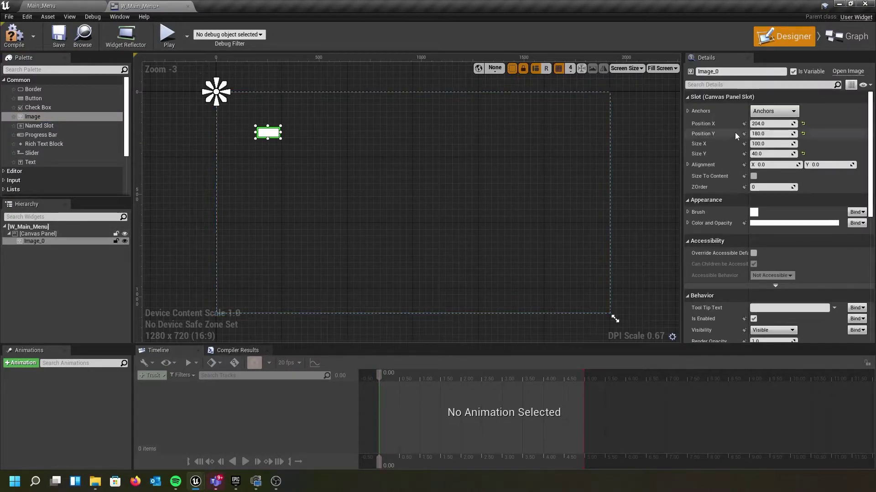
click(803, 124)
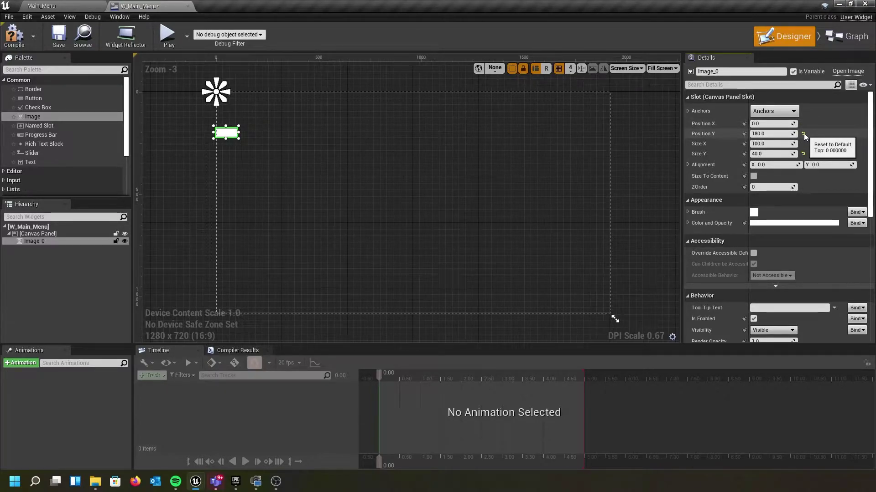
click(803, 133)
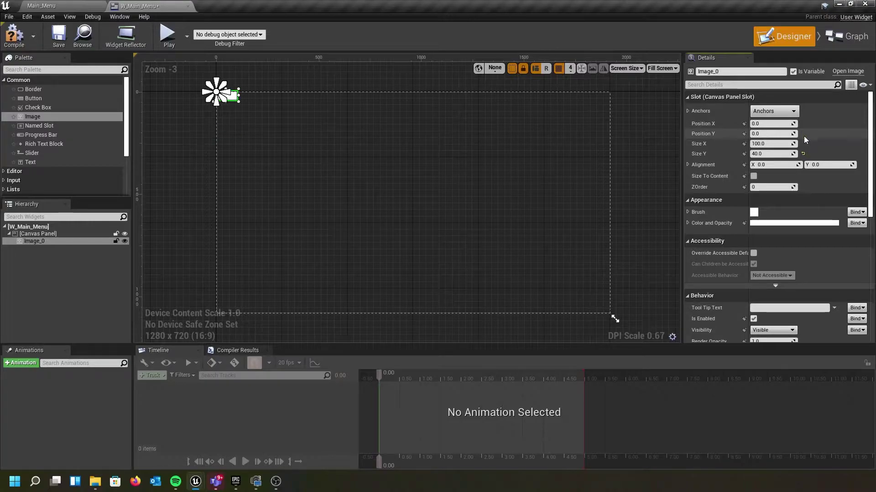
click(765, 144)
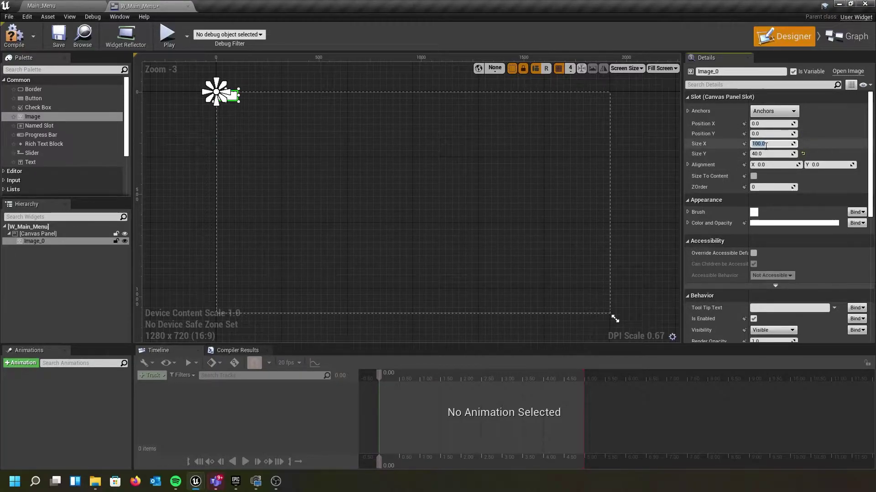
text(1920)
key(Tab)
text(108)
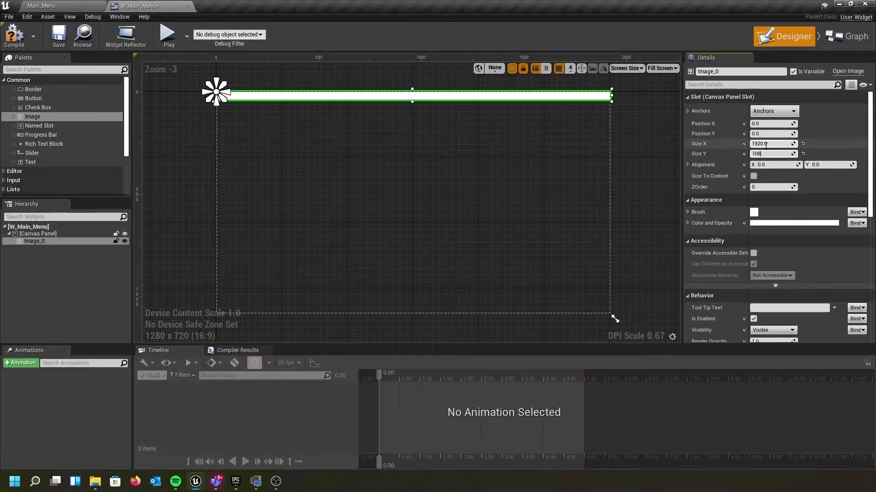
text(0)
key(Return)
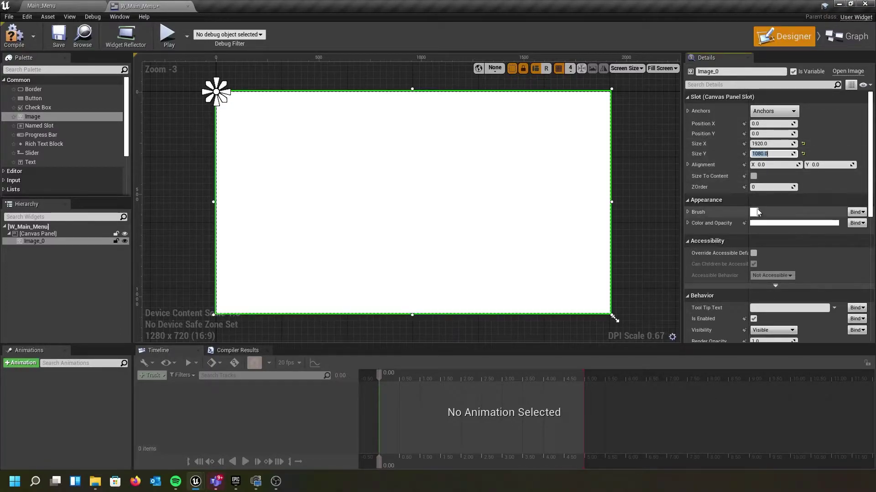
scroll(755, 214, down, 1)
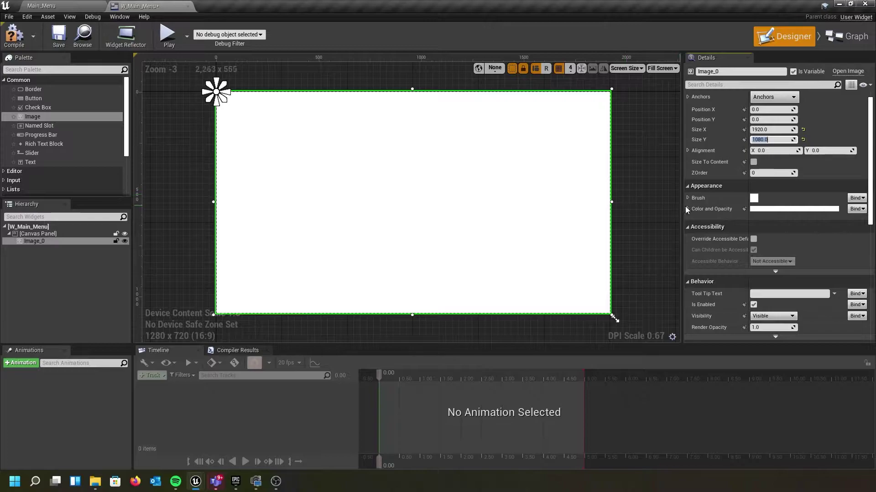
scroll(710, 206, down, 1)
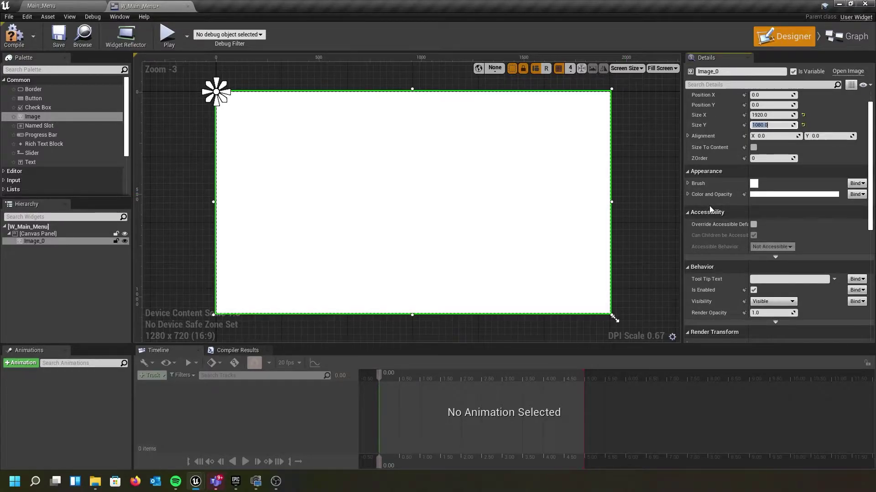
Assign the LT_Belica_Title texture to Image_0's brush
click(686, 183)
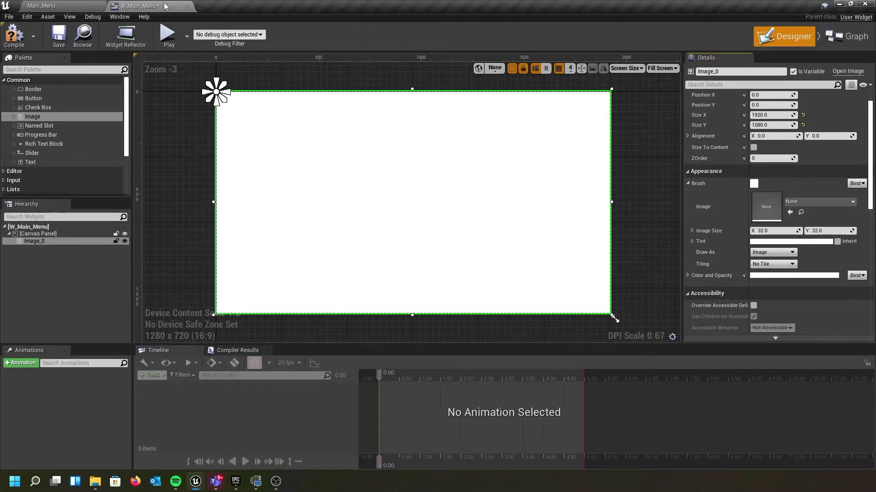
click(69, 6)
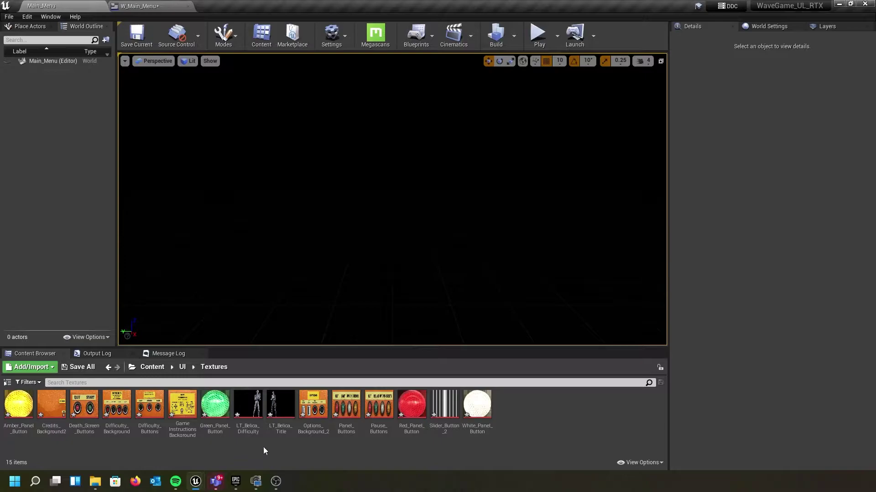
click(280, 406)
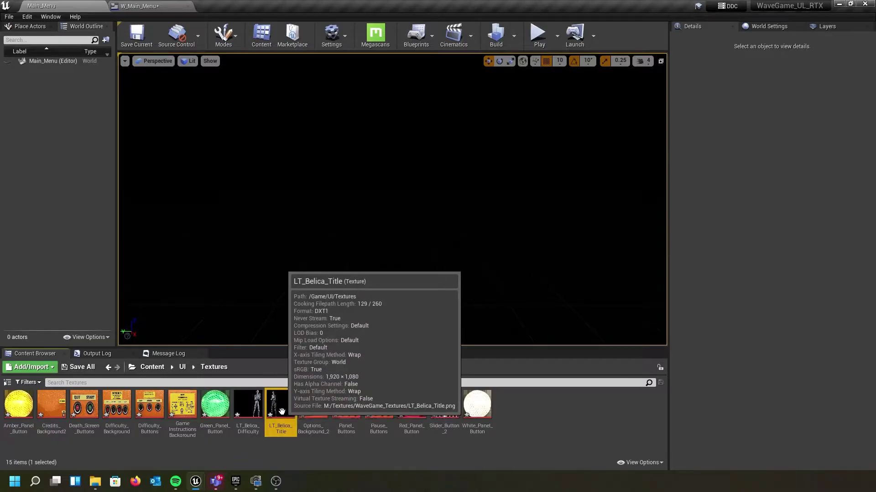
click(144, 6)
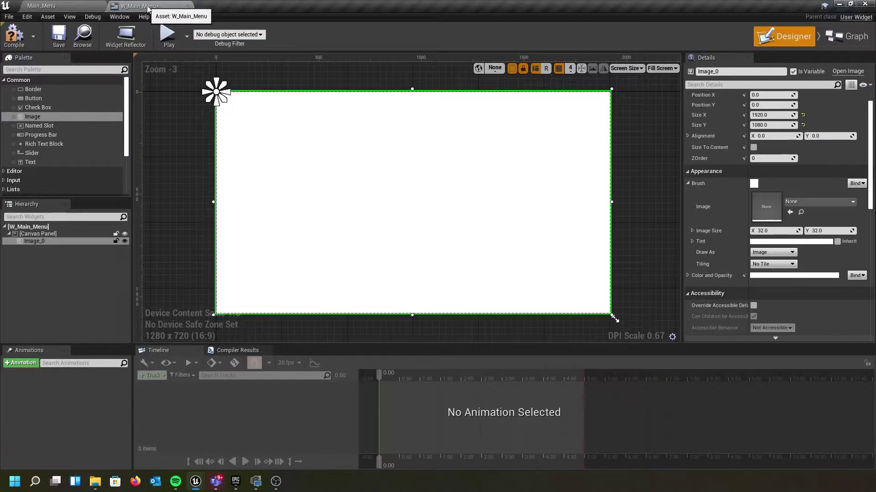
click(791, 213)
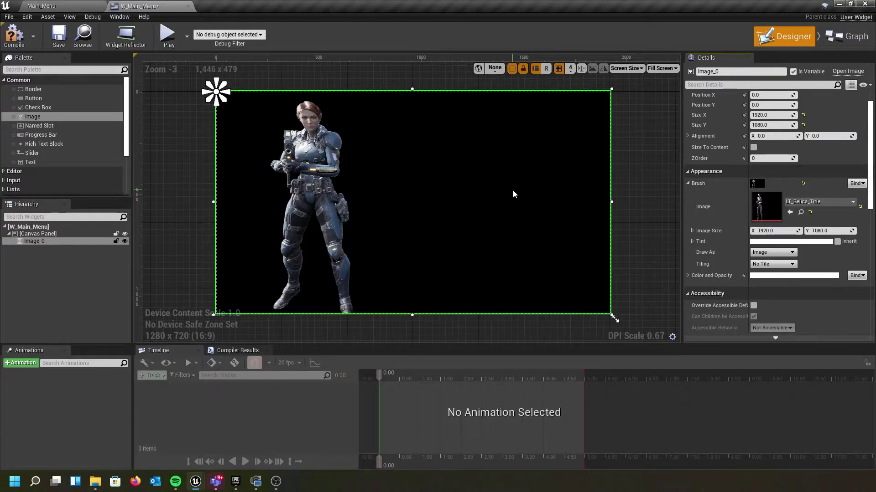
key(super+e)
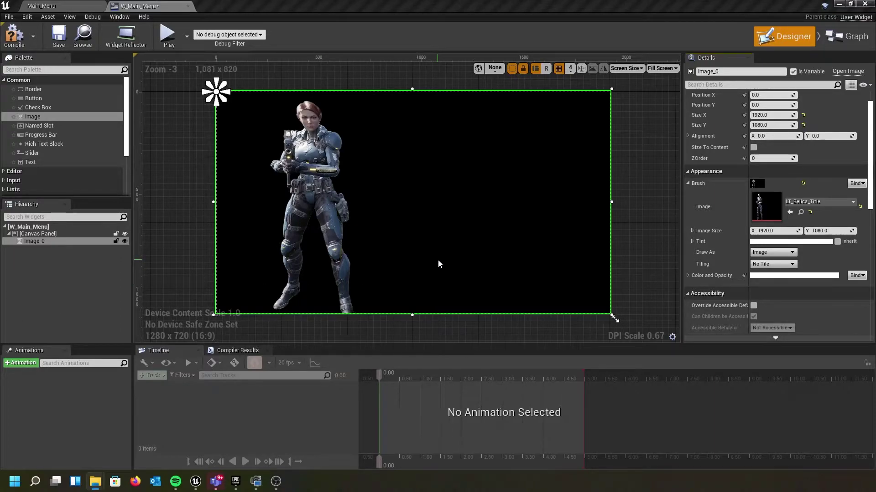
Confirm the Panel Buttons PNG in WaveGame_Textures measures 1000 x 309, then minimize File Explorer
click(95, 481)
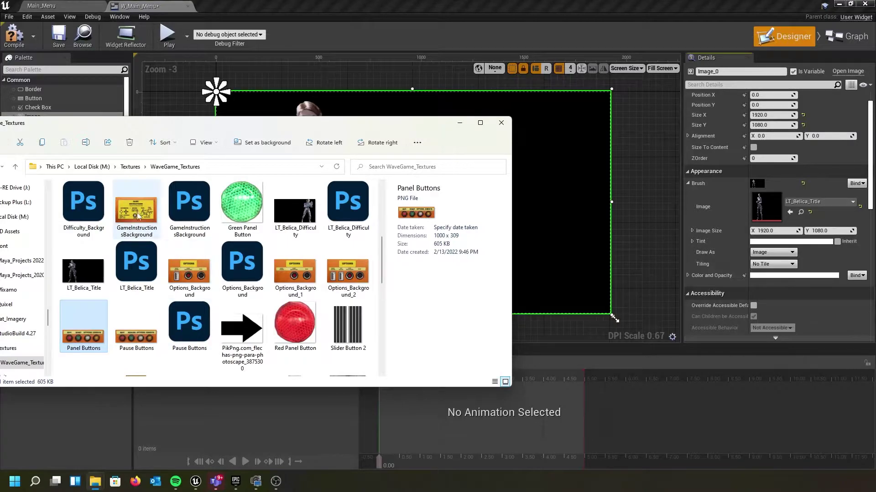
drag(360, 129, 44, 146)
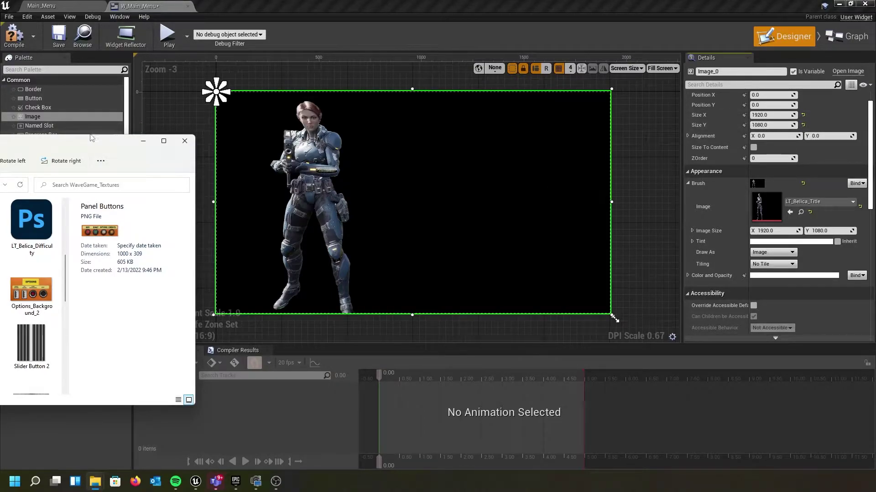
drag(63, 150, 393, 124)
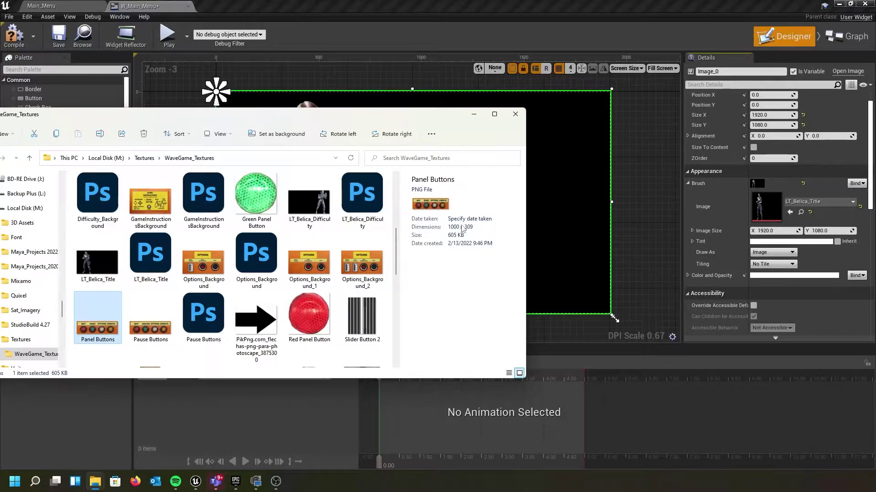
key(super+Down)
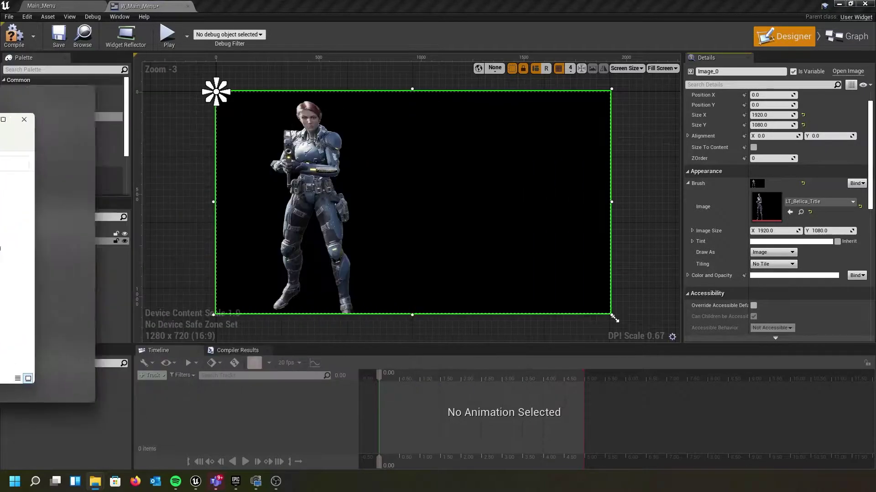
key(alt+Tab)
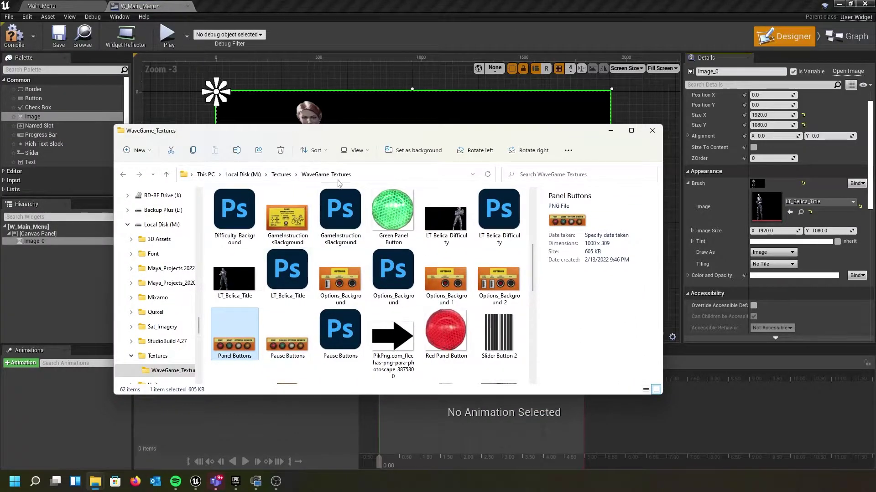
click(610, 130)
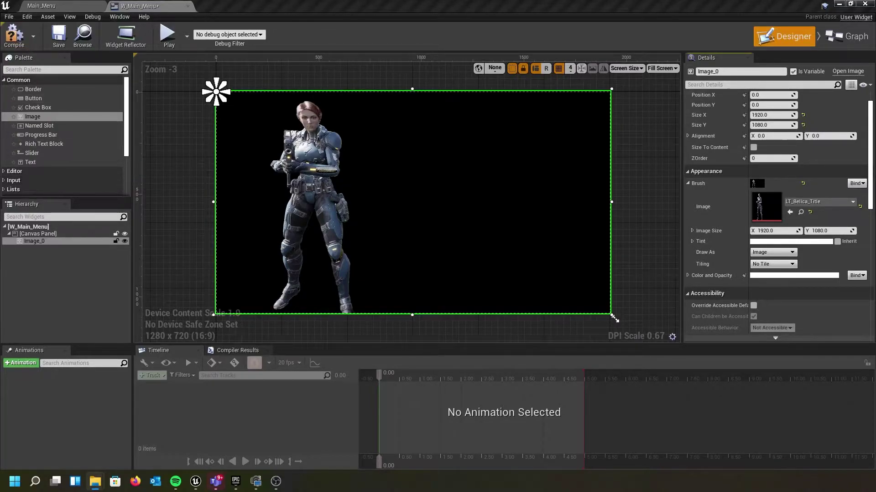
Add an Image widget to W_Main_Menu and size it 1000 x 309
drag(29, 116, 430, 186)
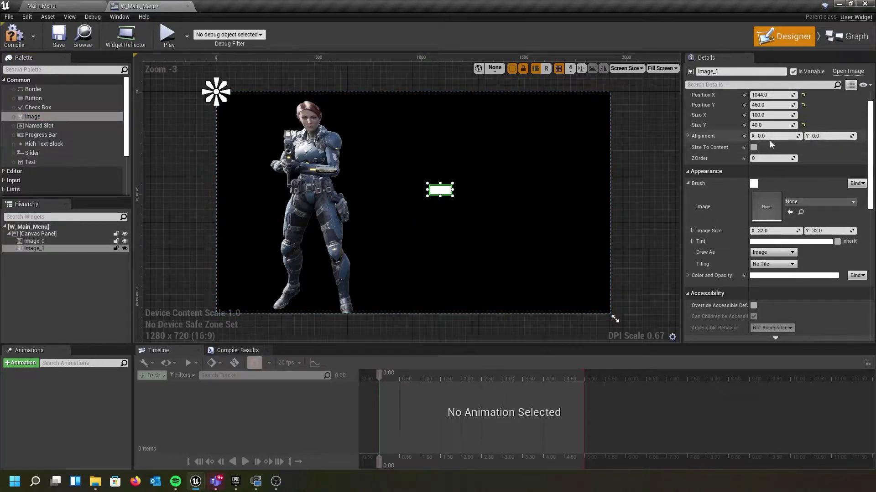
scroll(721, 136, up, 2)
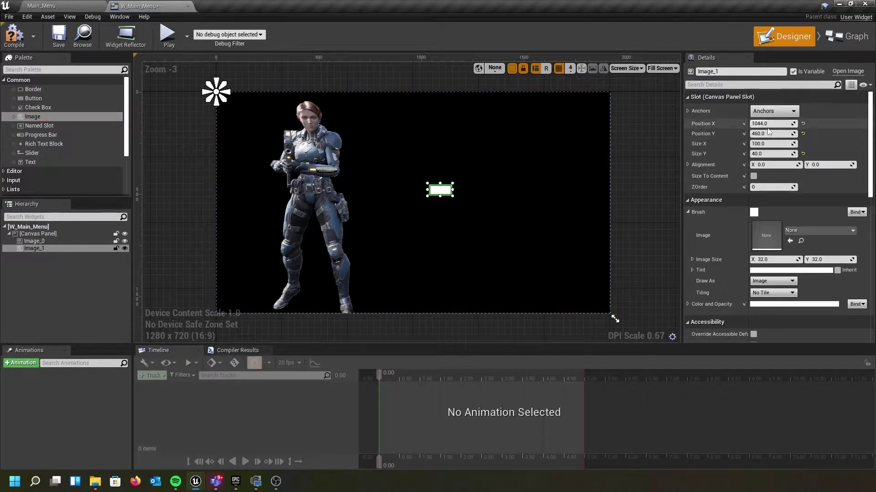
click(763, 144)
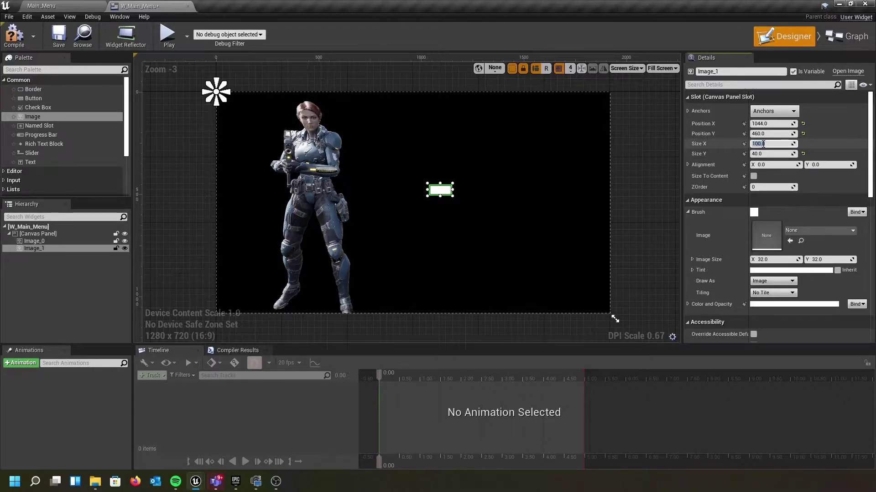
text(1)
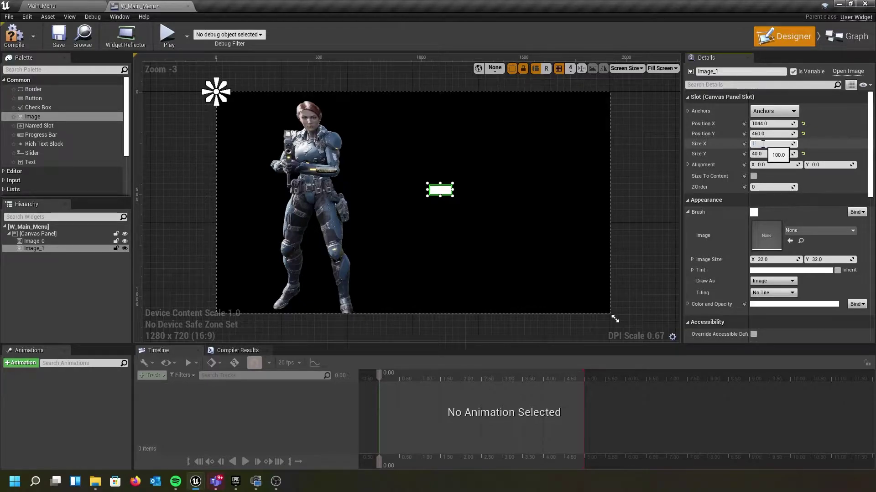
text(000)
key(Tab)
text(309)
key(Return)
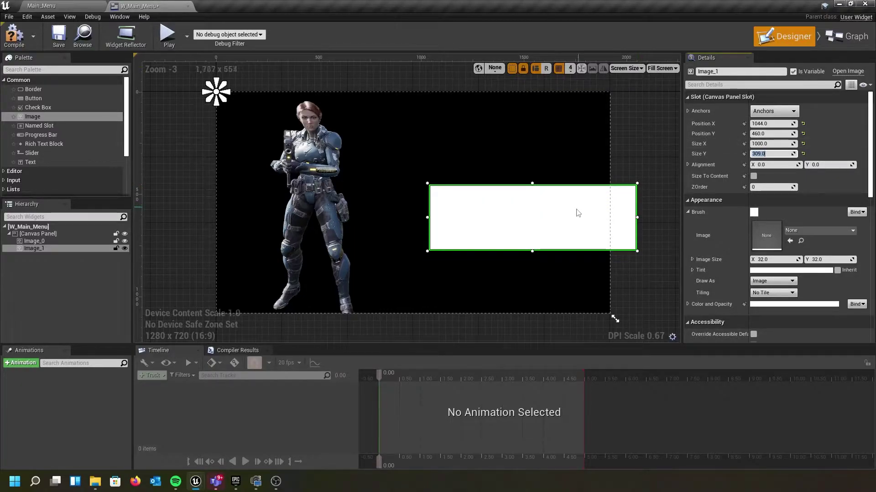
Move the image to the lower right at 768, 520, then switch to the Main_Menu level
drag(561, 211, 504, 205)
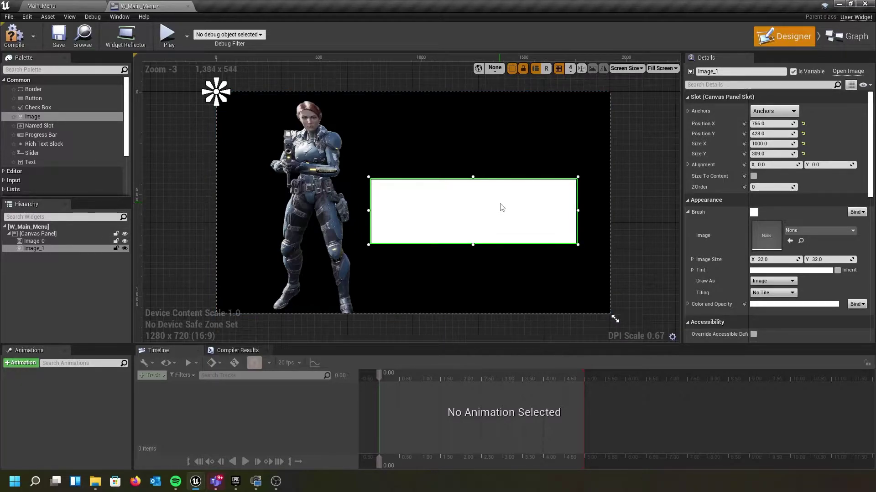
drag(446, 203, 448, 222)
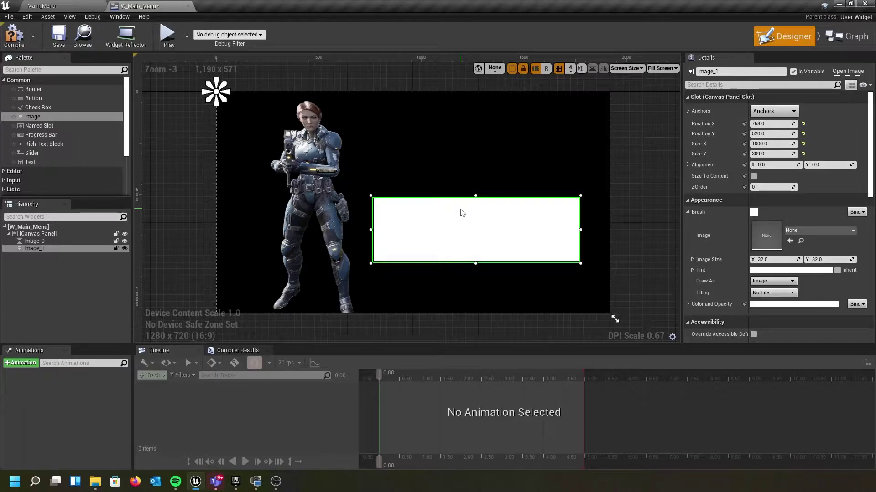
click(72, 8)
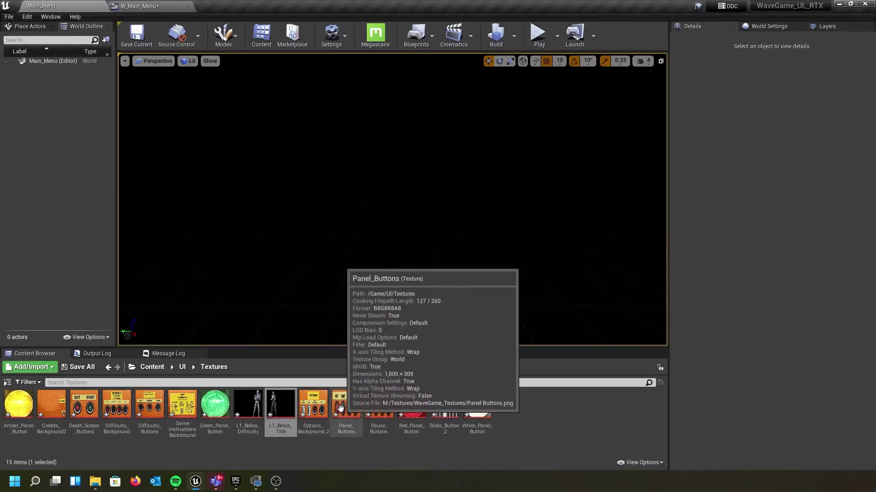
Assign the Panel_Buttons texture to Image_1's brush, then compile and save W_Main_Menu
click(342, 405)
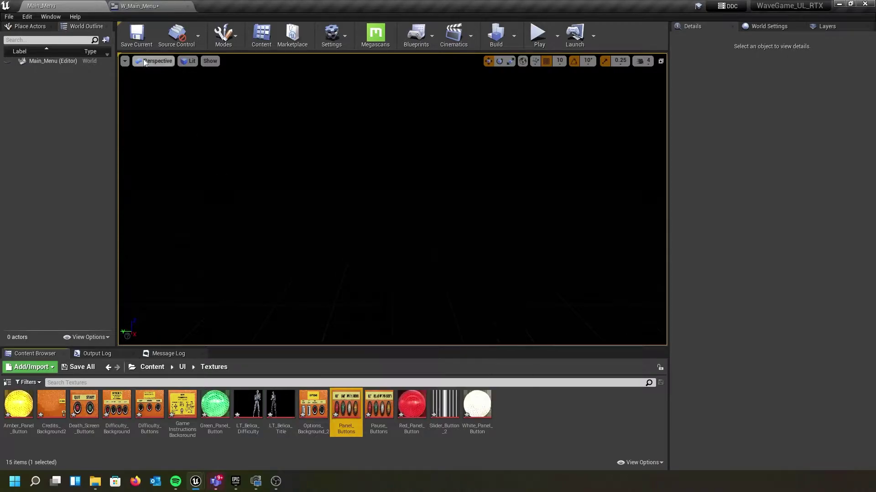
click(141, 6)
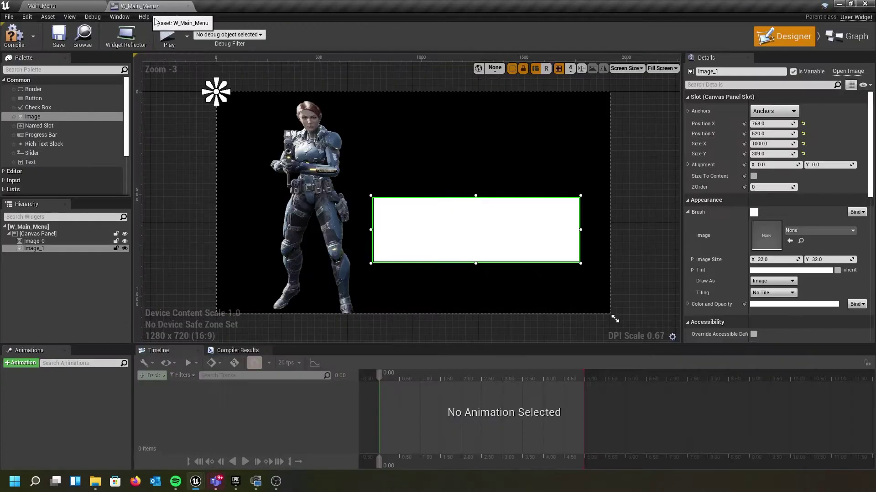
click(790, 241)
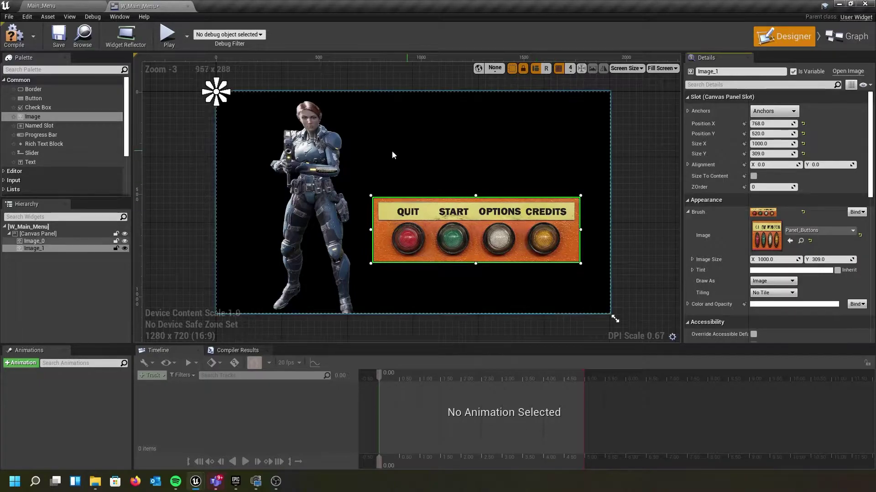
click(5, 37)
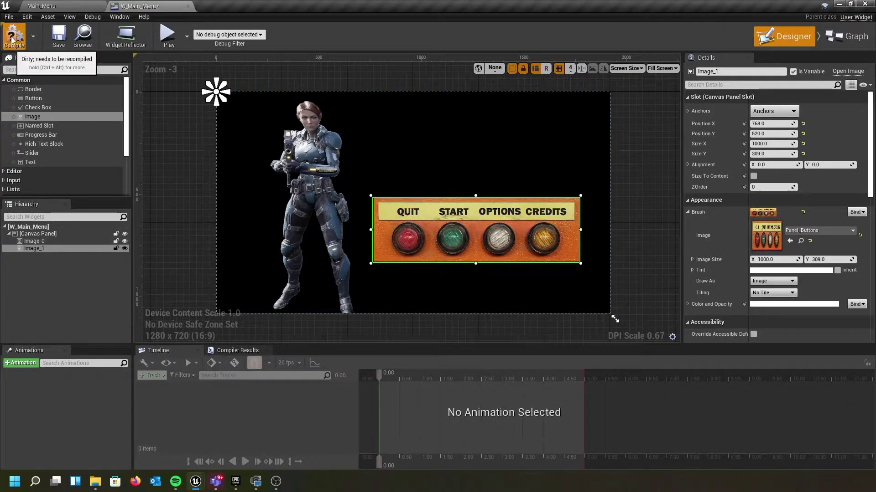
click(58, 34)
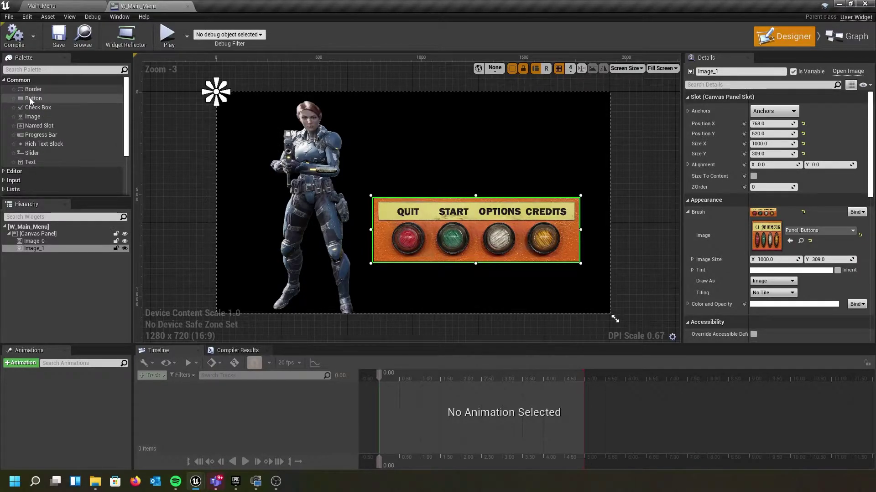
Place a Button widget over the red QUIT knob and size it 95 x 95
drag(28, 101, 405, 238)
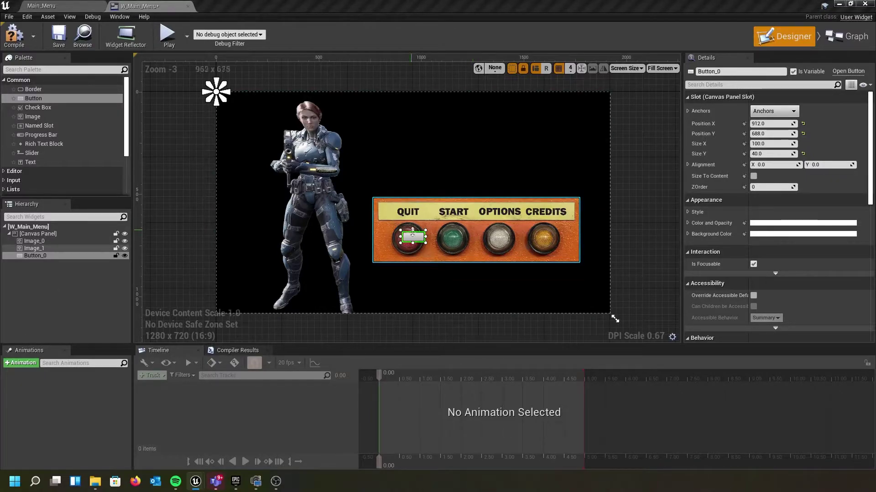
mouse_move(416, 242)
mouse_down()
mouse_move(405, 240)
mouse_move(413, 236)
mouse_up()
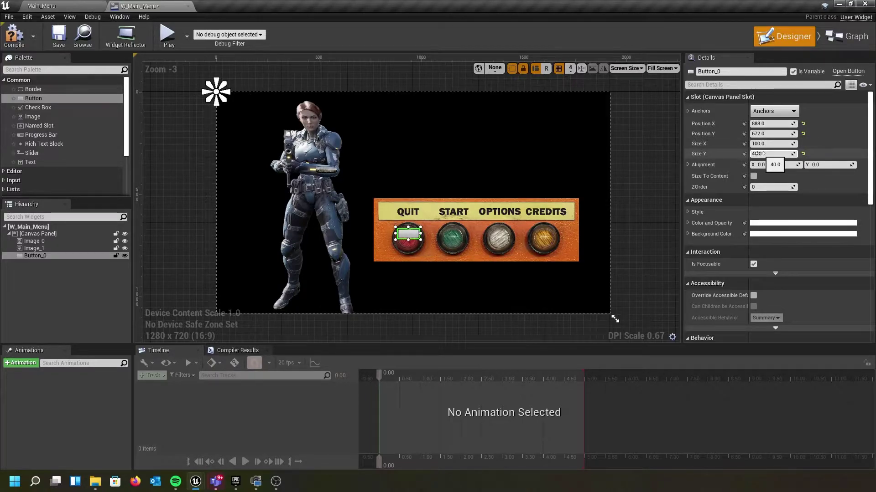
click(759, 144)
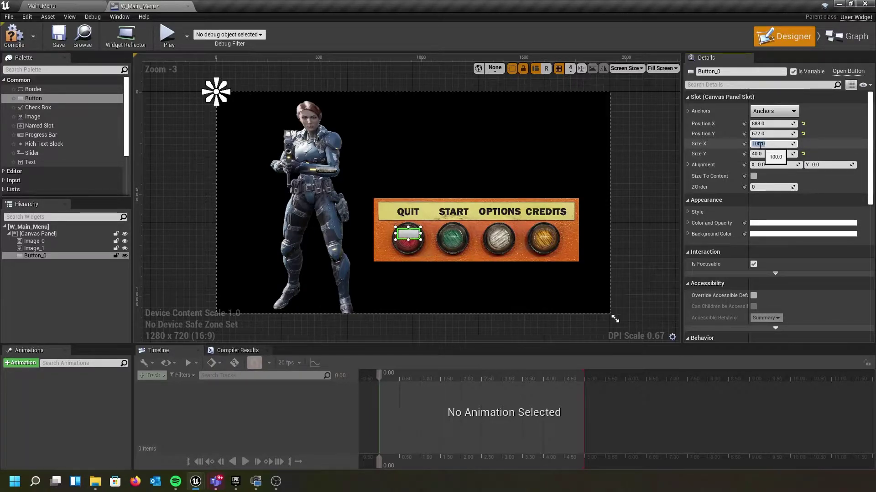
text(95)
key(Tab)
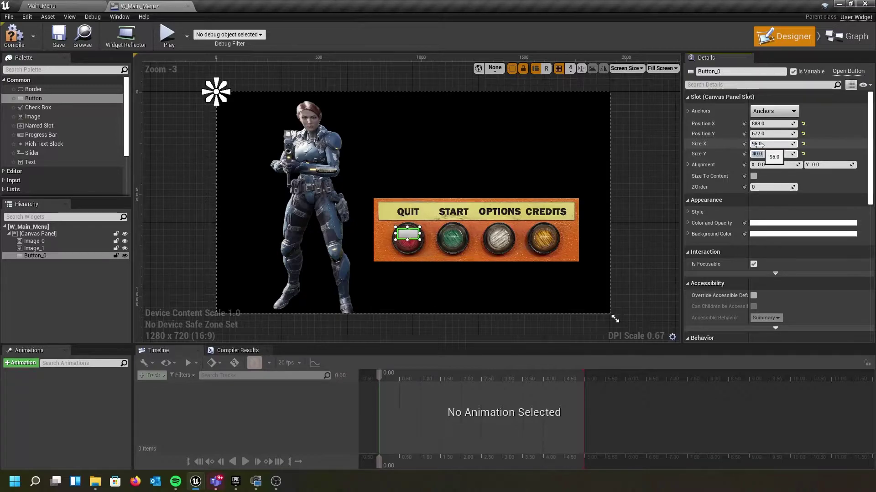
text(95)
key(Return)
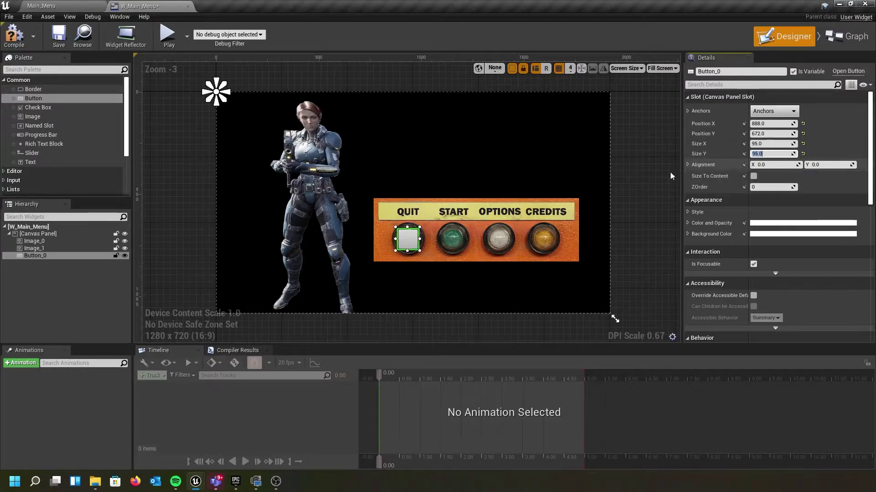
Anchor the Belica background image Image_0 to stretch across the whole screen
click(482, 143)
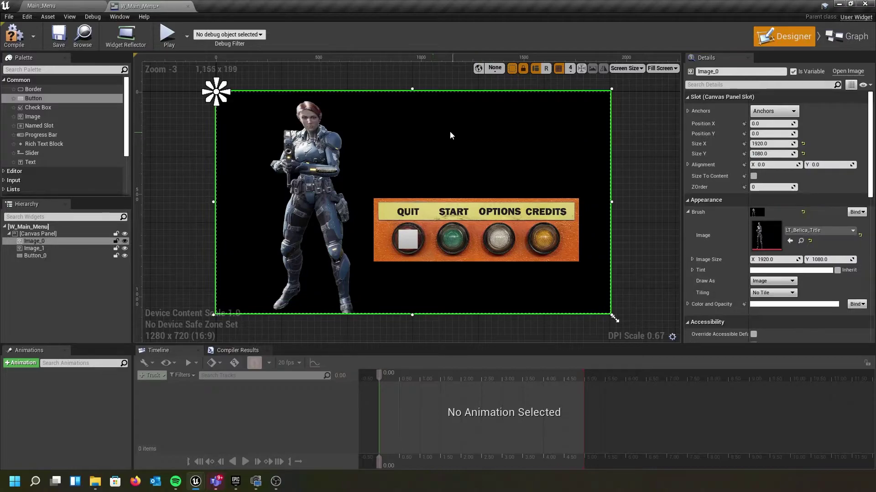
click(786, 115)
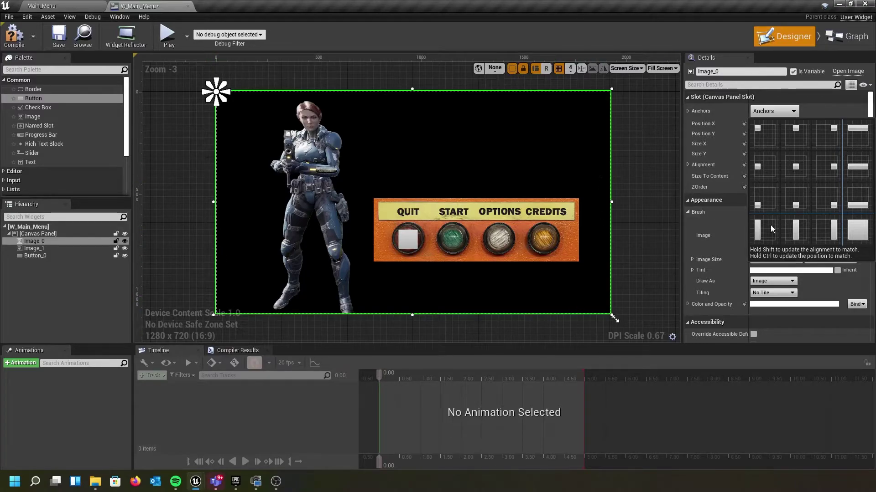
click(858, 233)
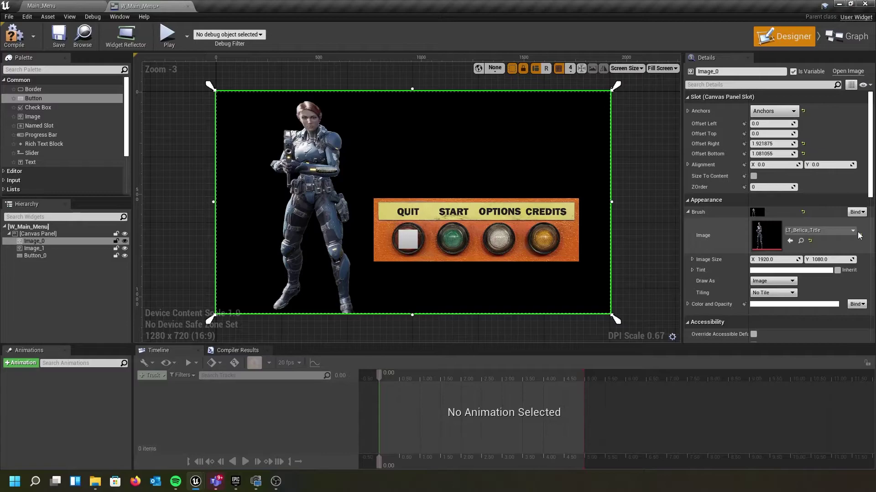
Centre-anchor the button panel Image_1 and the QUIT button Button_0
click(472, 207)
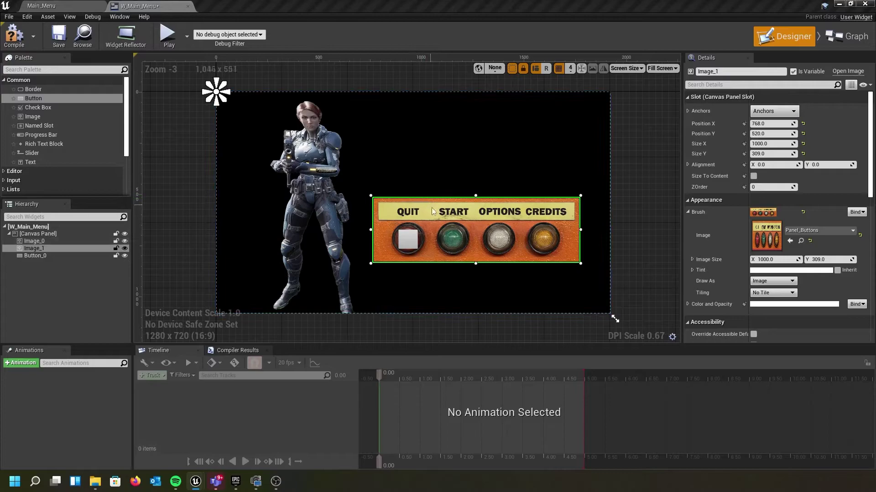
click(782, 118)
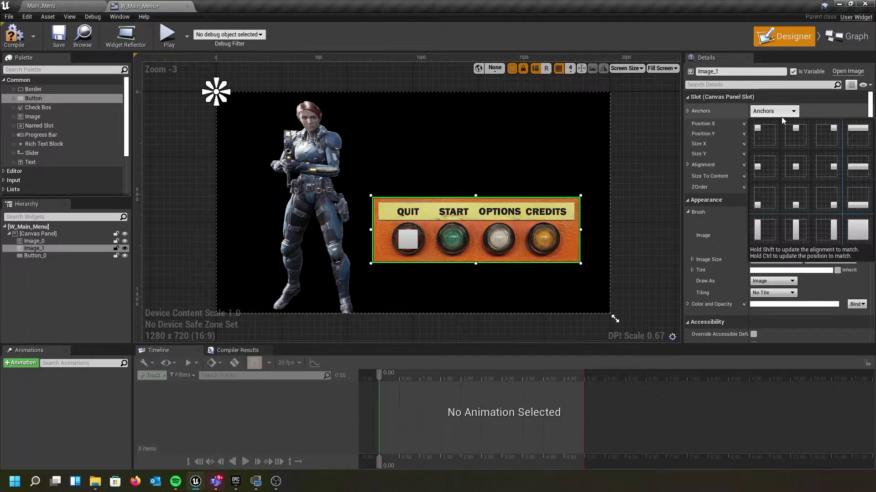
click(798, 170)
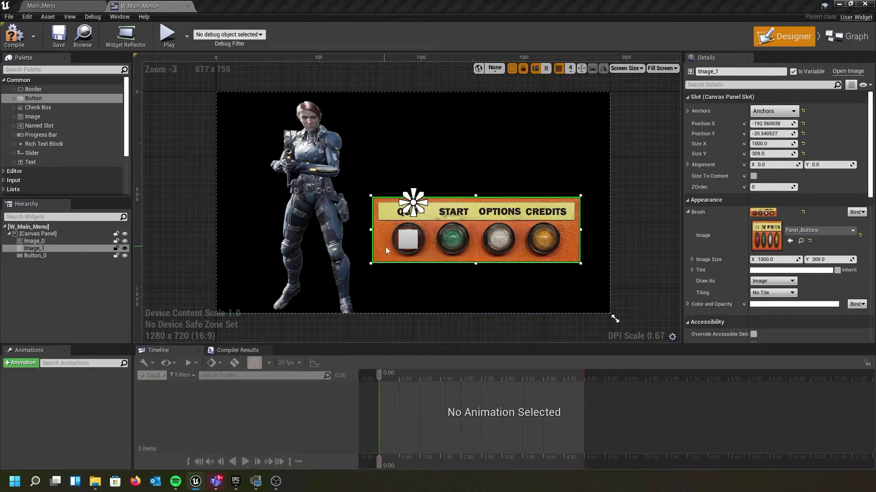
click(408, 243)
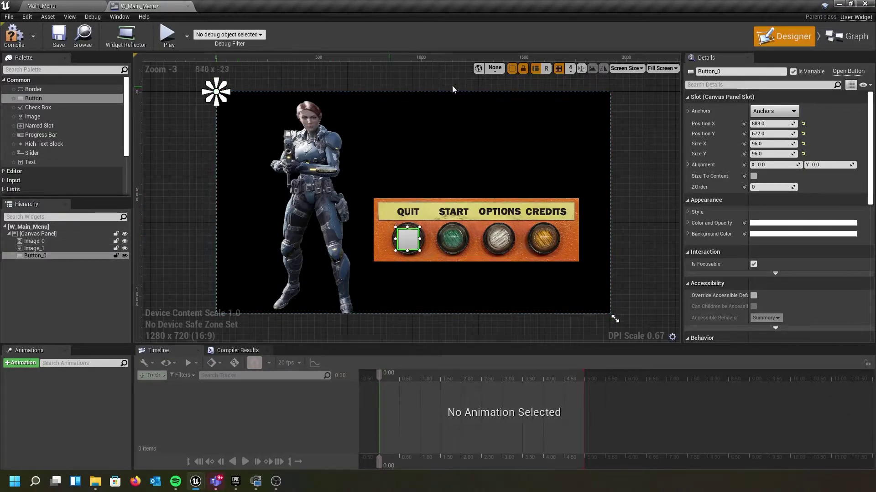
click(773, 110)
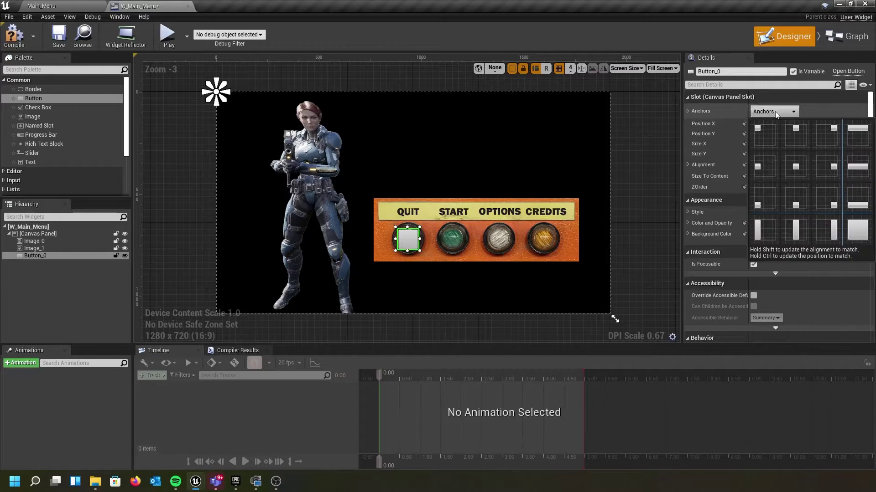
click(798, 167)
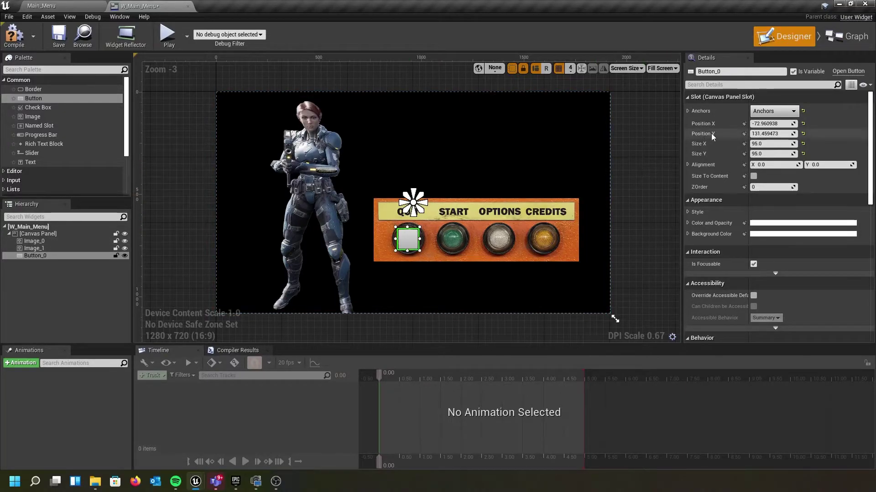
Set Button_0's Normal style Draw As to None and expand its Hovered state
scroll(736, 162, down, 4)
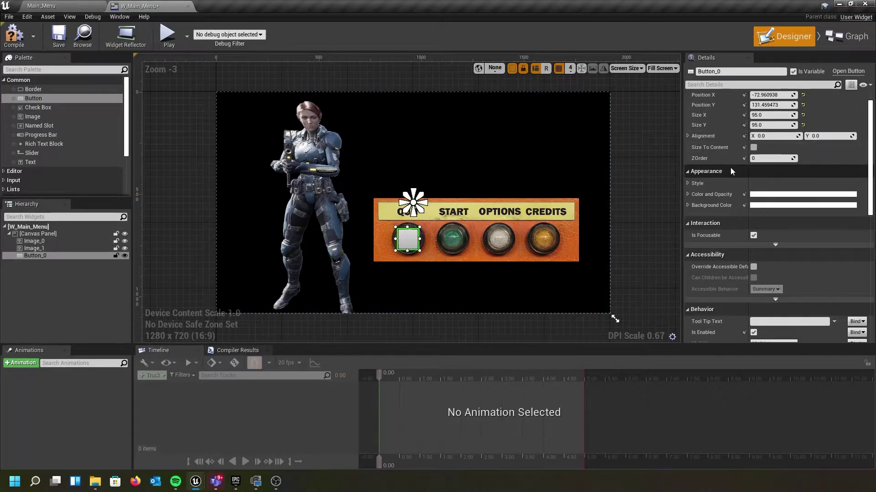
click(687, 143)
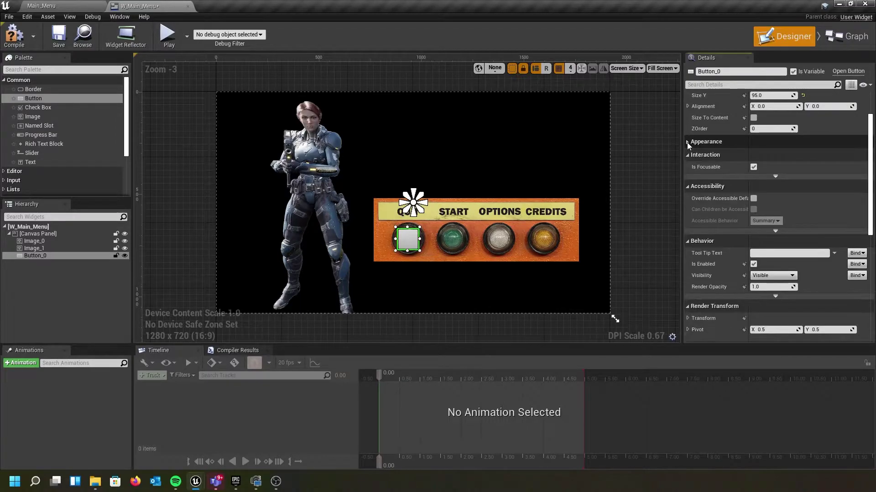
click(687, 143)
click(694, 155)
scroll(694, 138, down, 1)
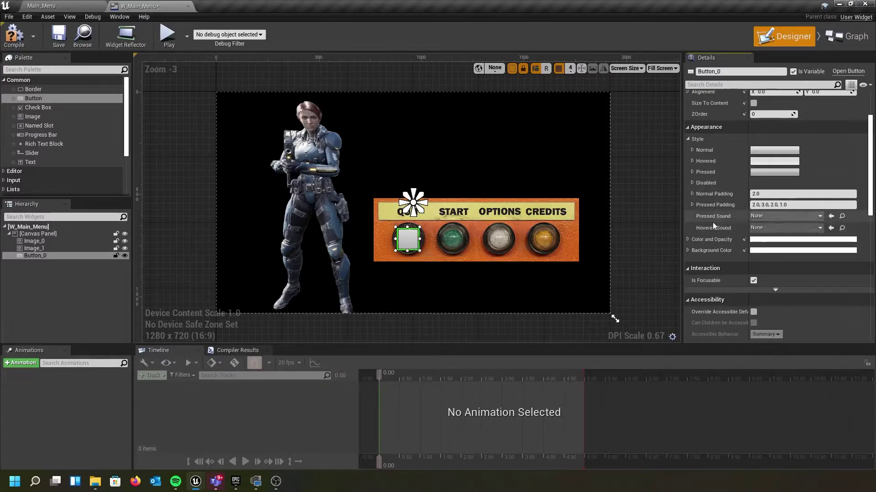
click(692, 150)
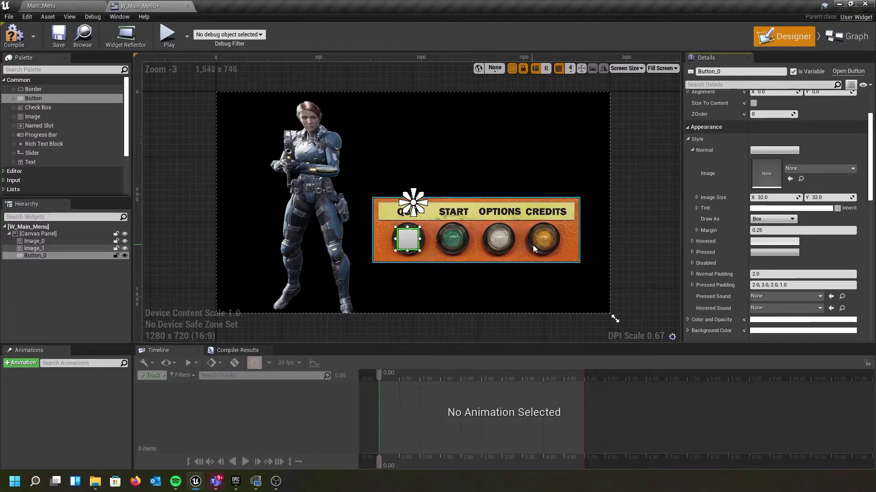
click(774, 220)
click(756, 227)
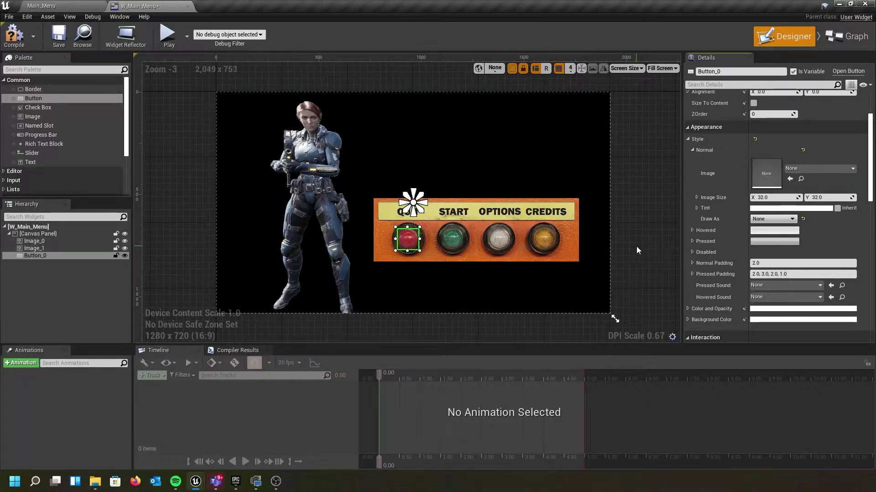
scroll(715, 219, down, 1)
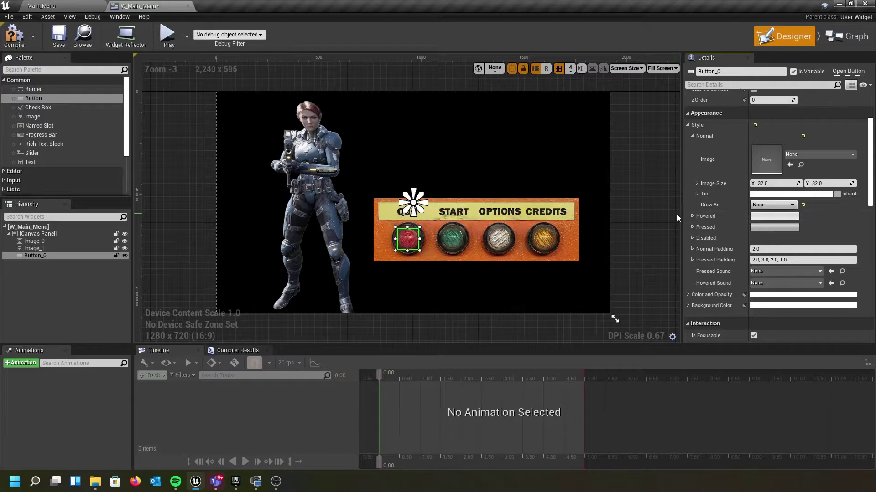
click(692, 216)
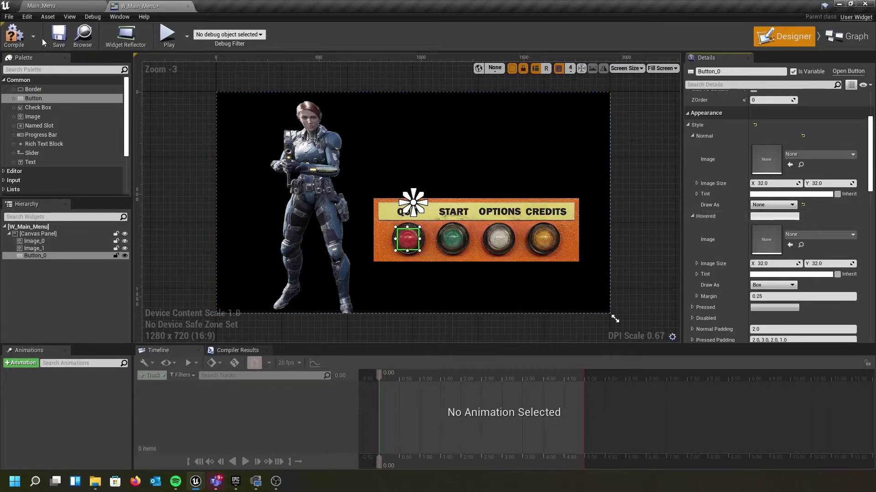
click(45, 6)
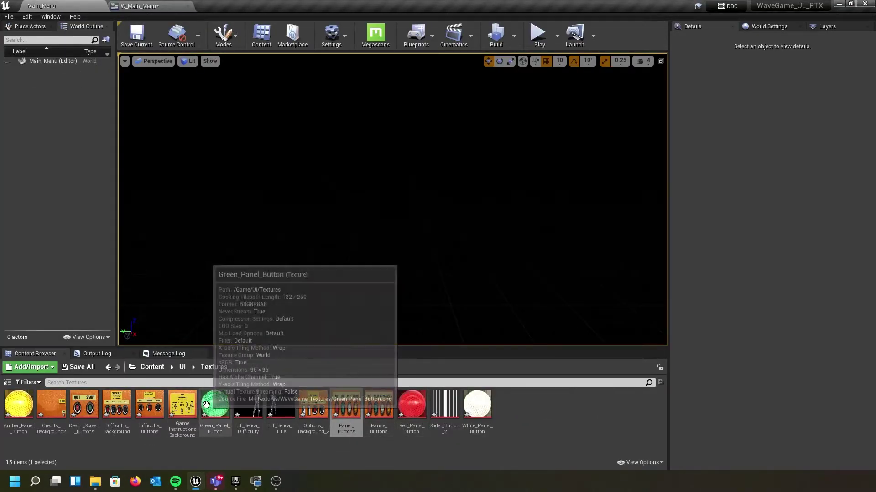
Select the Red_Panel_Button texture in the Content Browser and return to W_Main_Menu
click(406, 408)
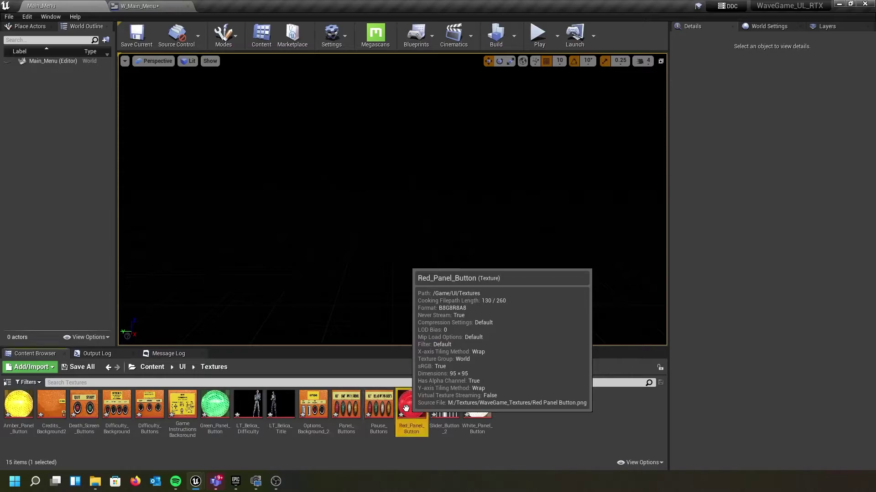
click(150, 6)
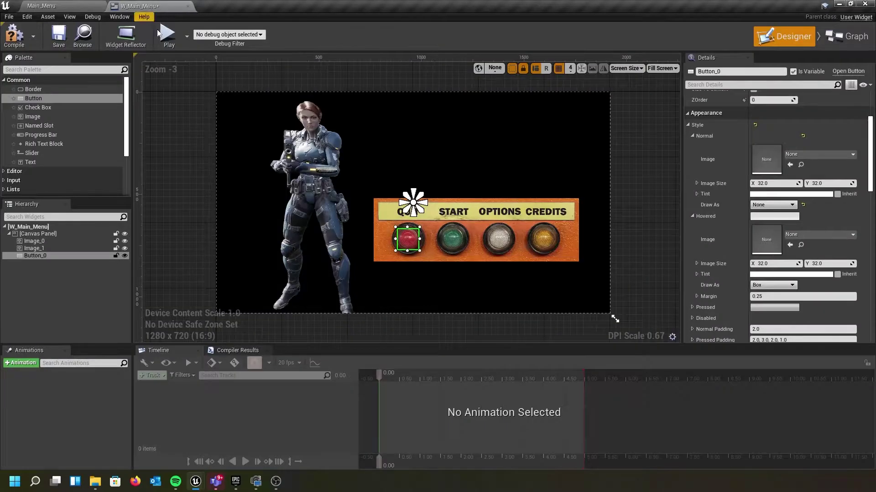
Set Button_0's Hovered image to Red_Panel_Button, drawn as Image
click(789, 245)
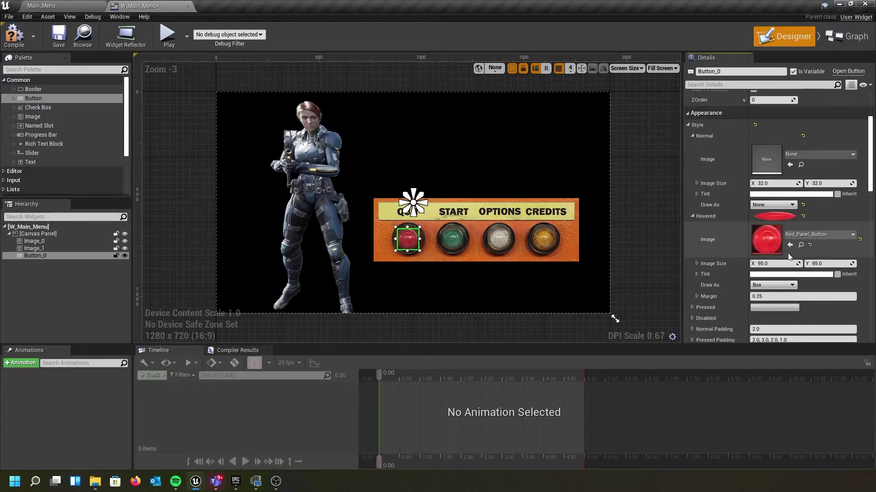
scroll(789, 256, down, 1)
click(772, 271)
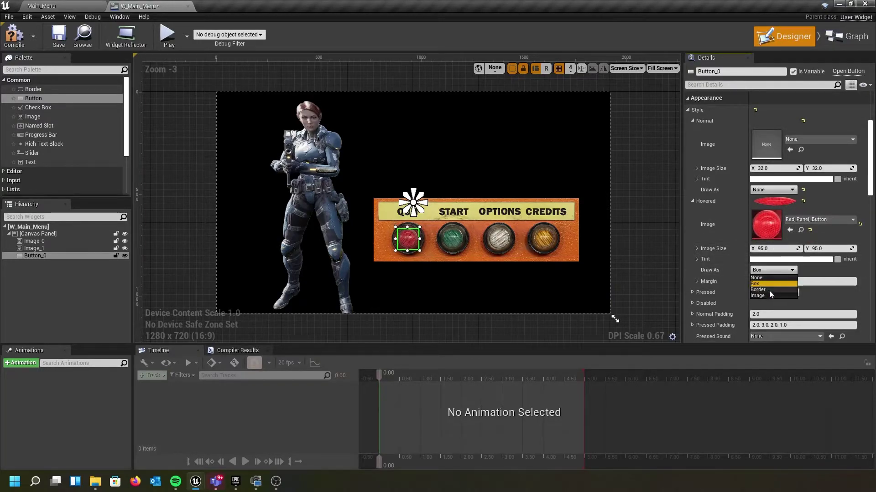
click(767, 295)
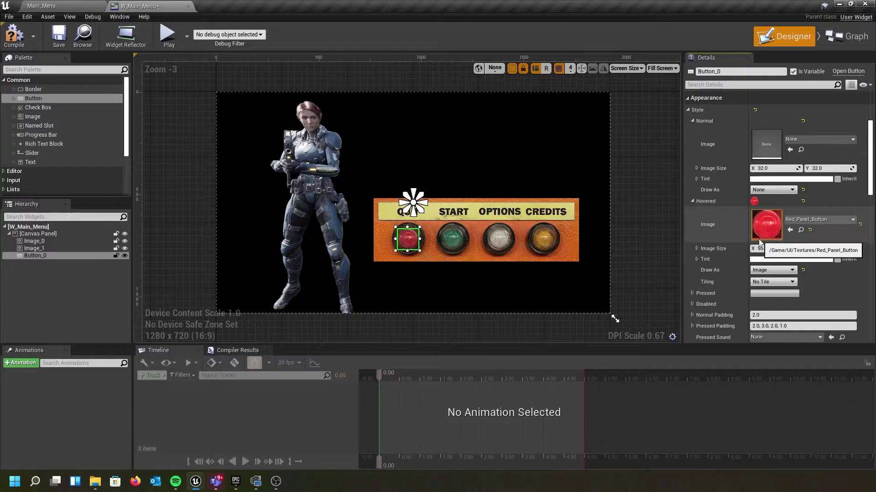
scroll(751, 228, down, 6)
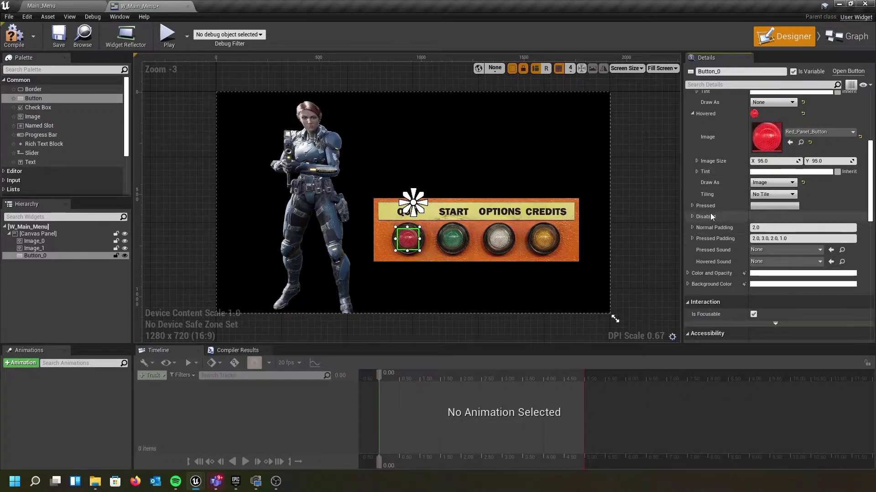
Give the Pressed state the Red_Panel_Button image, also drawn as Image
click(693, 205)
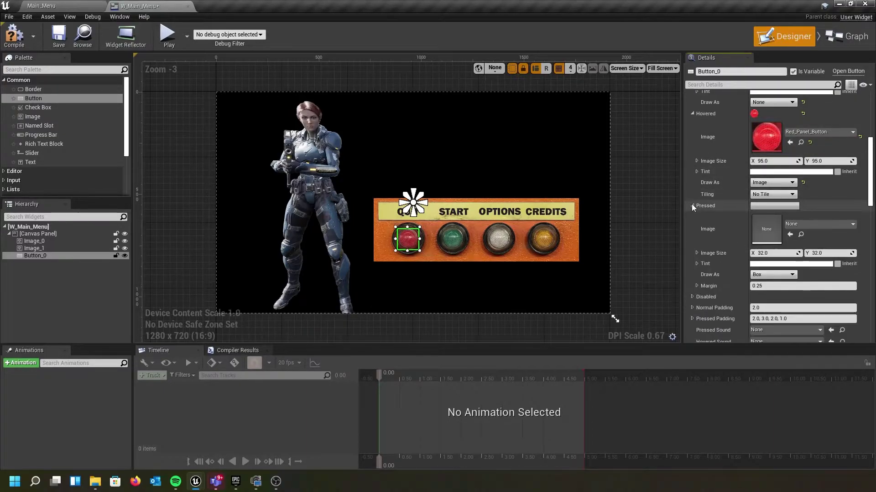
click(789, 234)
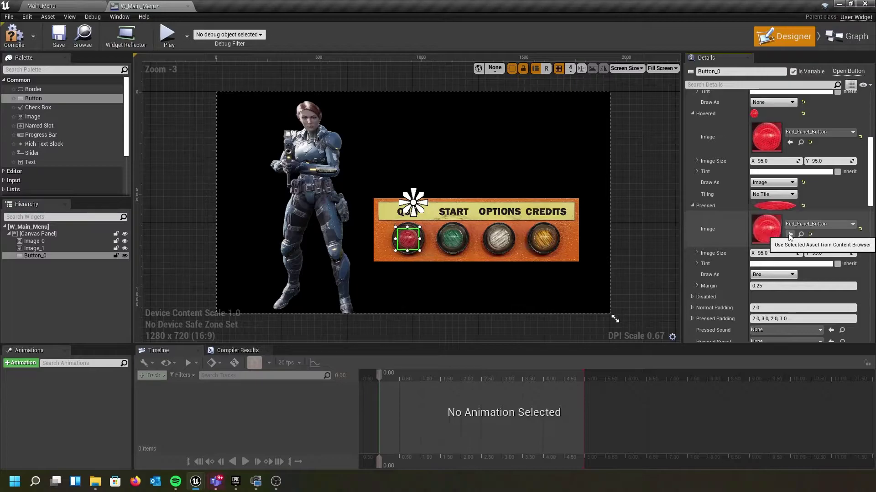
click(773, 274)
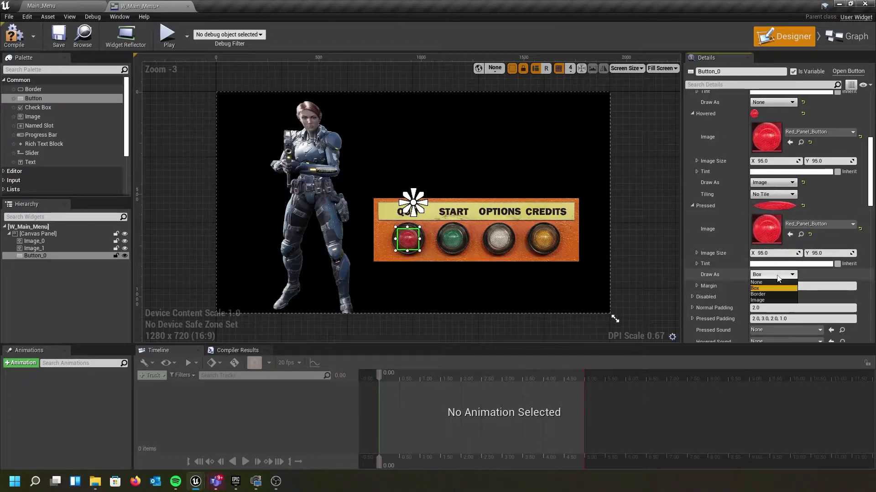
click(773, 301)
scroll(736, 275, down, 1)
scroll(727, 267, down, 2)
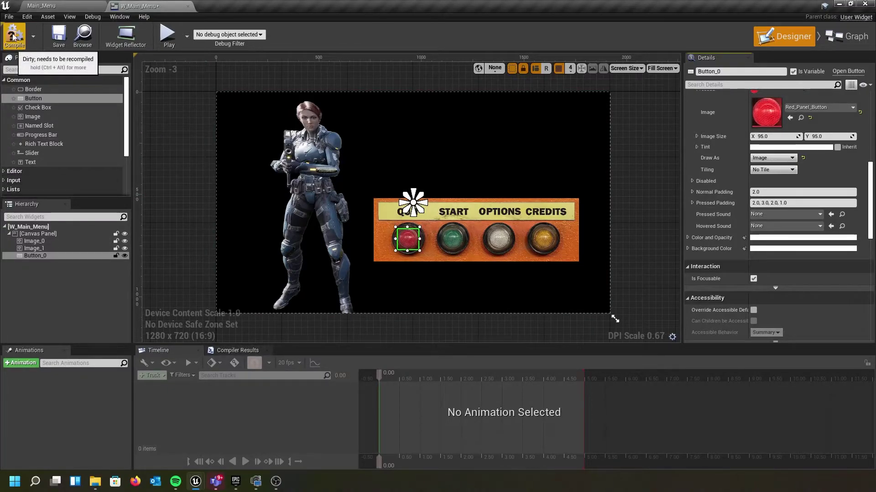
Save W_Main_Menu and rename Image_0 to BackgroundImage
click(61, 46)
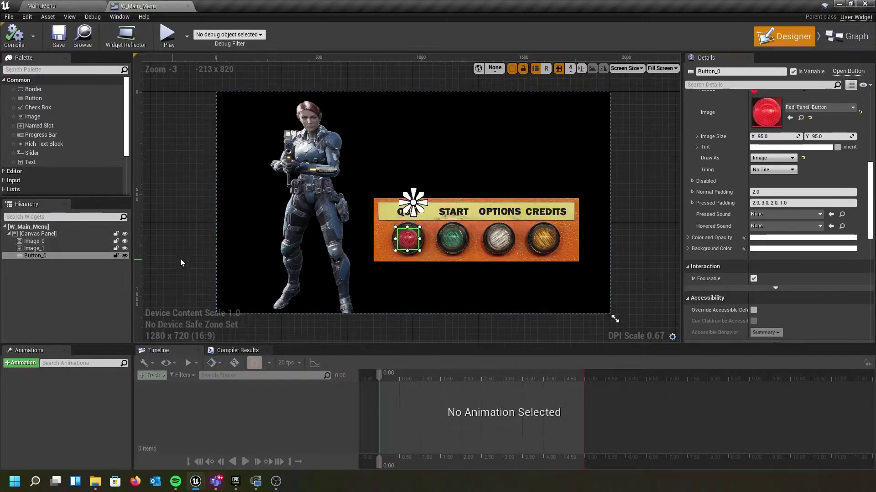
click(34, 239)
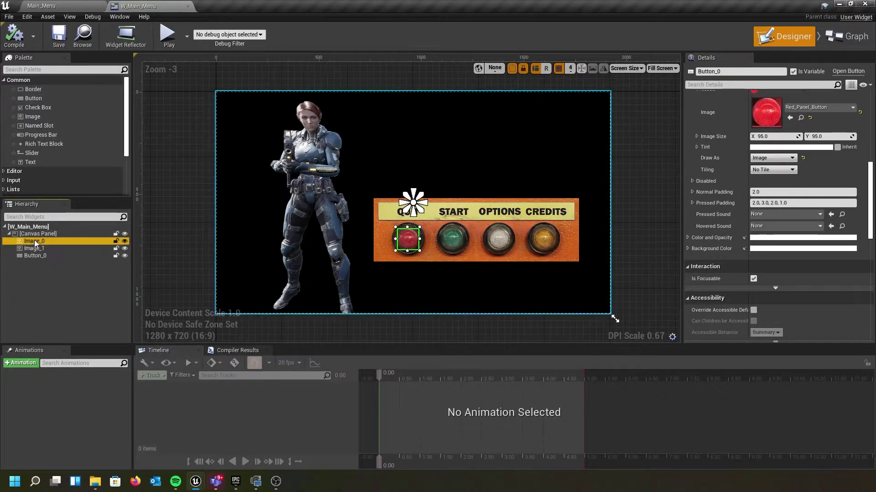
key(F2)
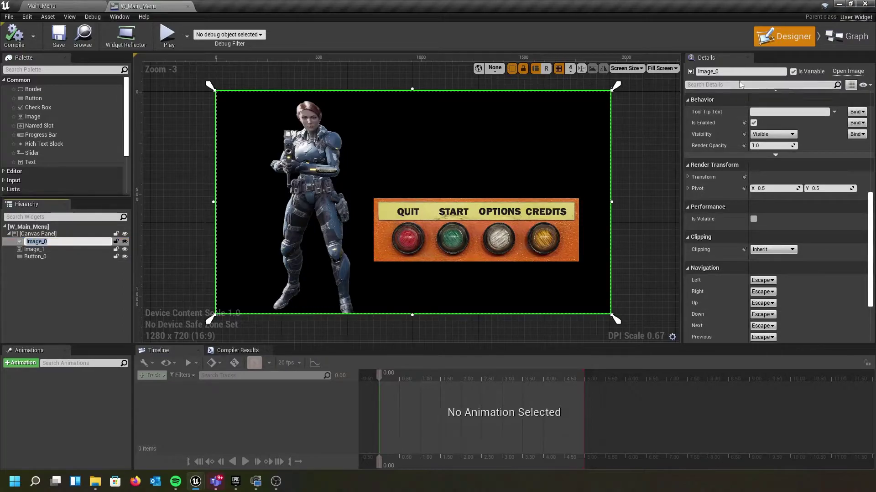
click(744, 72)
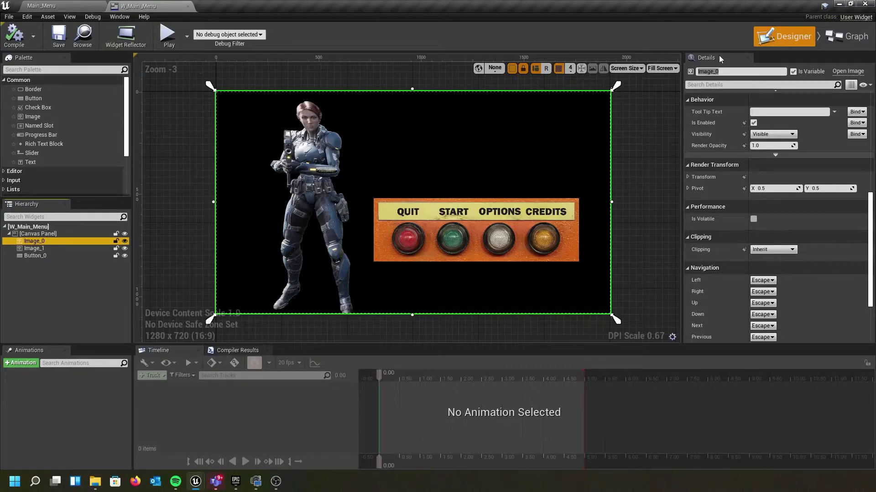
click(748, 71)
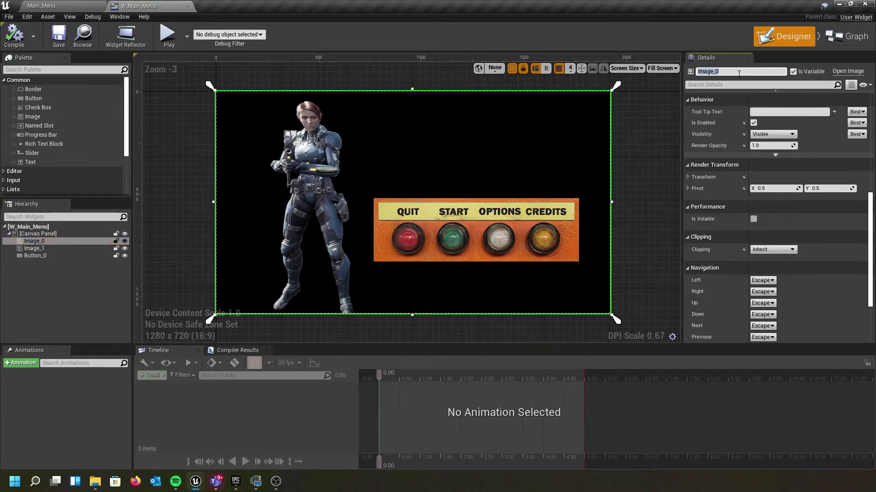
key(BackSpace)
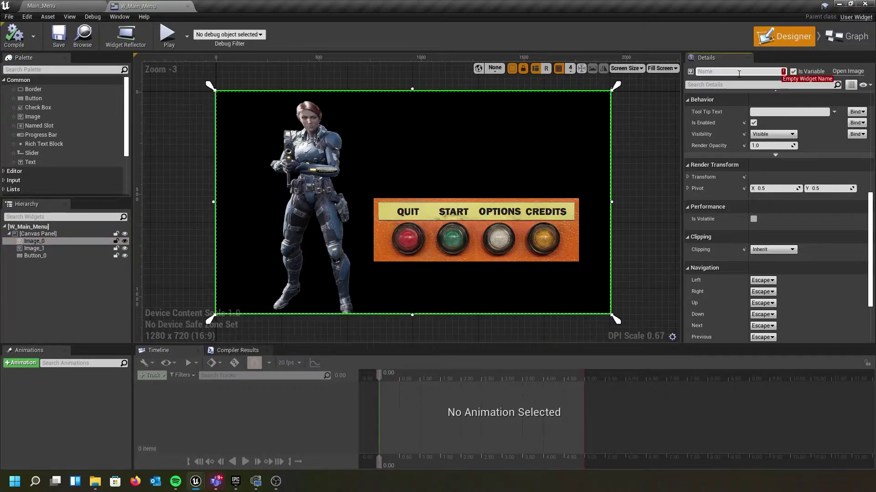
text(BackgroundImage)
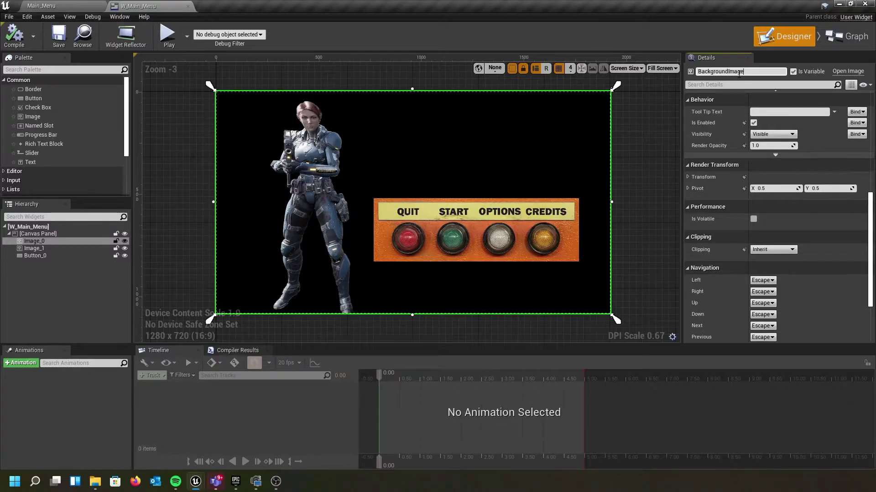
key(Return)
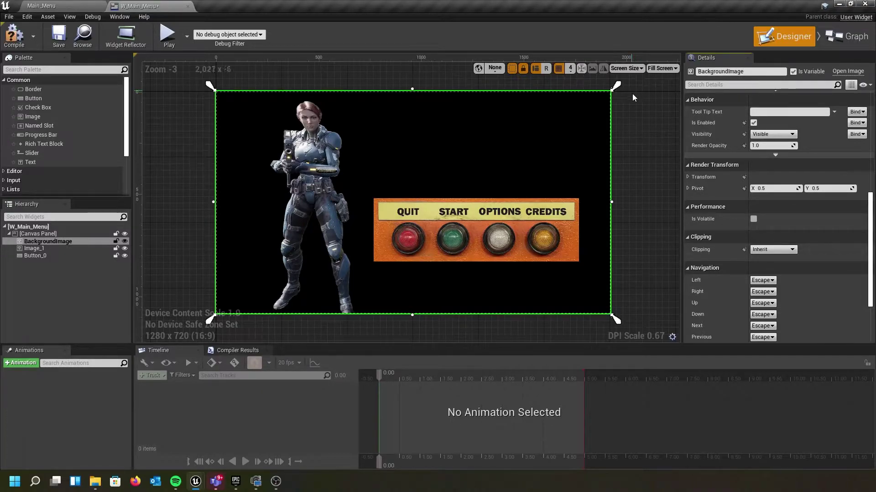
Rename the button panel Image_1 to PanelButtons
click(36, 249)
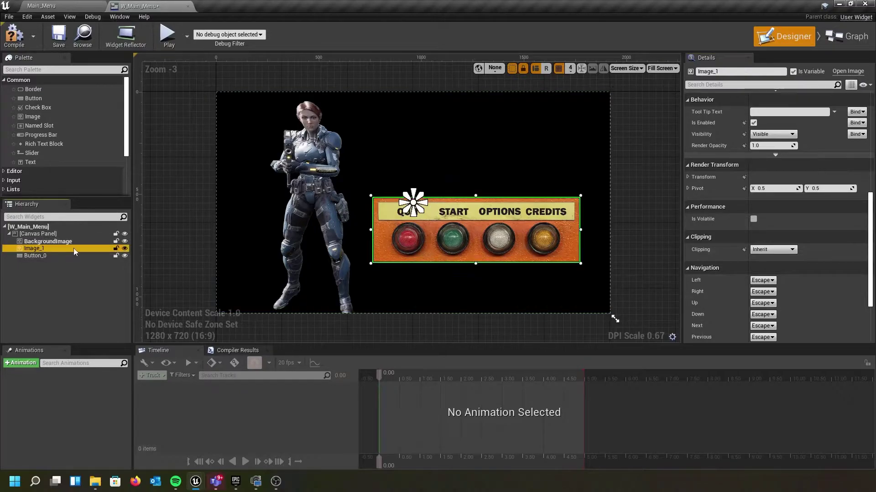
click(734, 72)
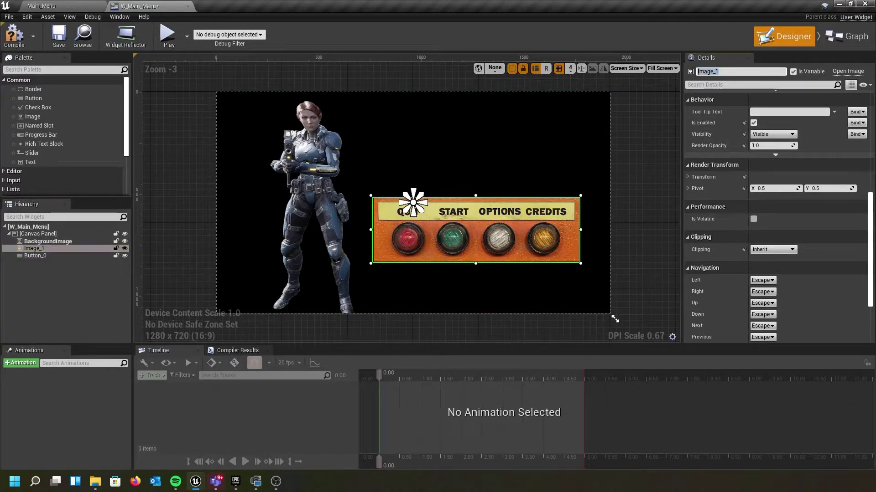
text(PanelButtons)
key(Return)
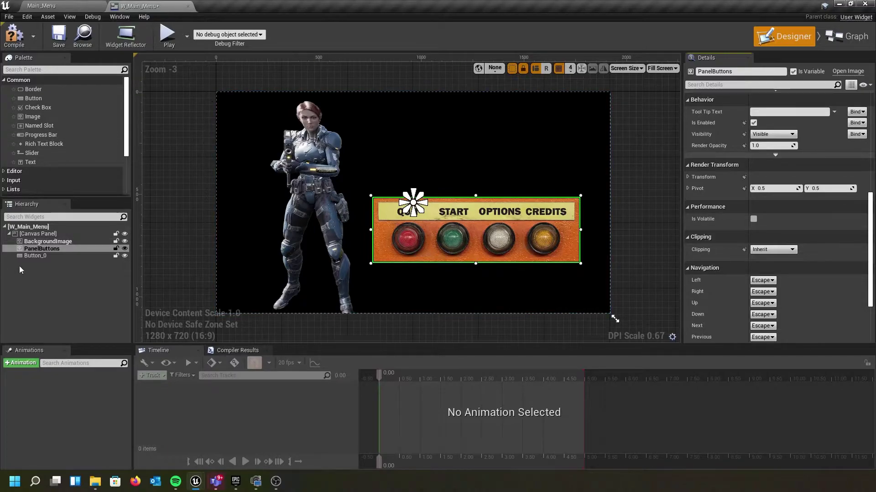
Rename Button_0 to Quit
click(45, 254)
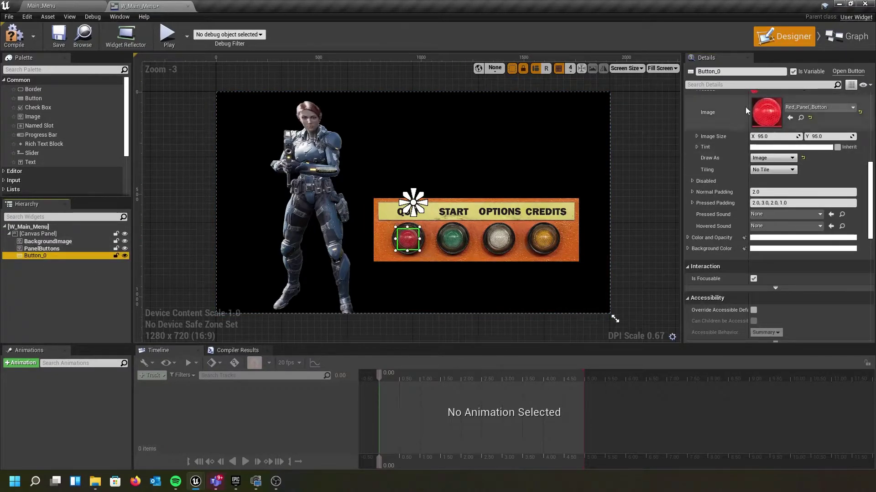
click(746, 72)
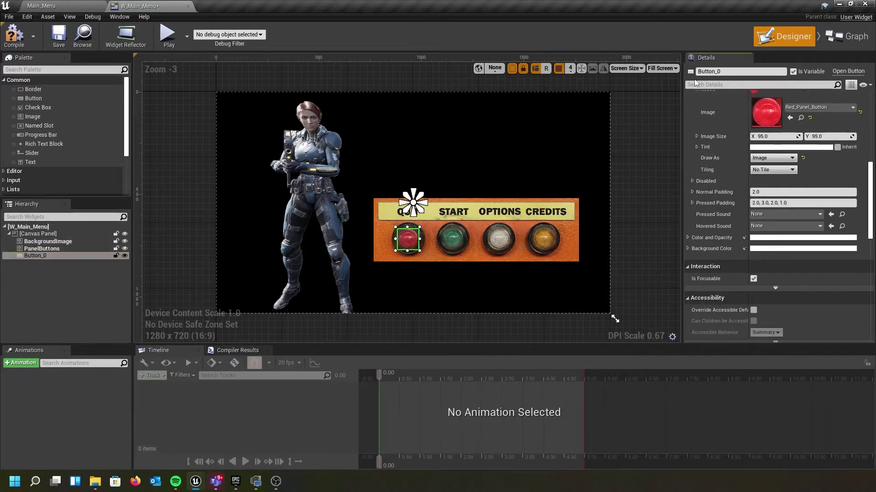
click(746, 72)
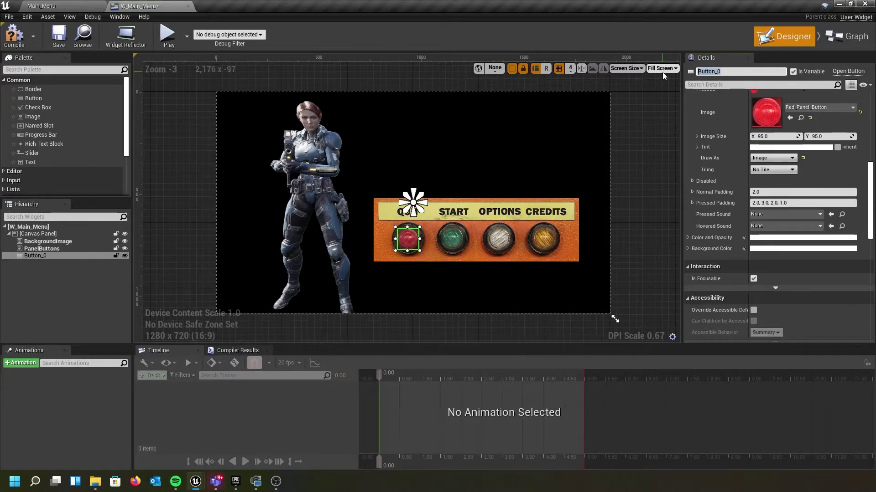
text(Quit)
key(Return)
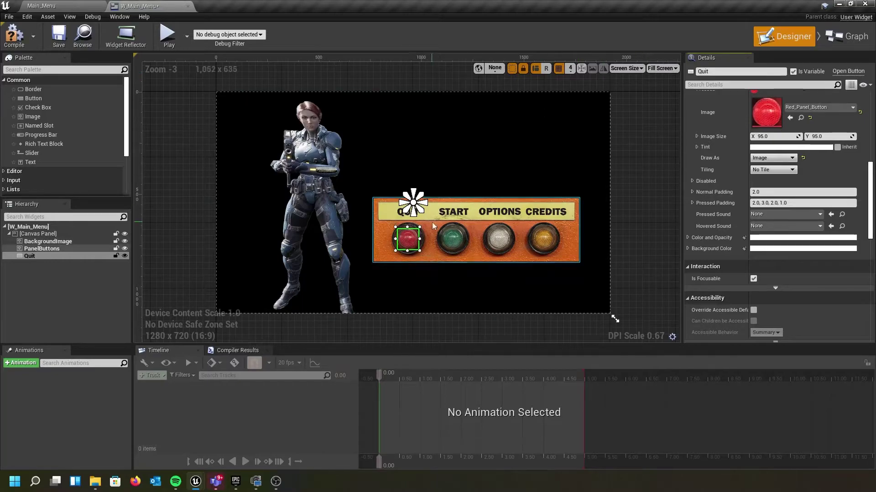
click(51, 257)
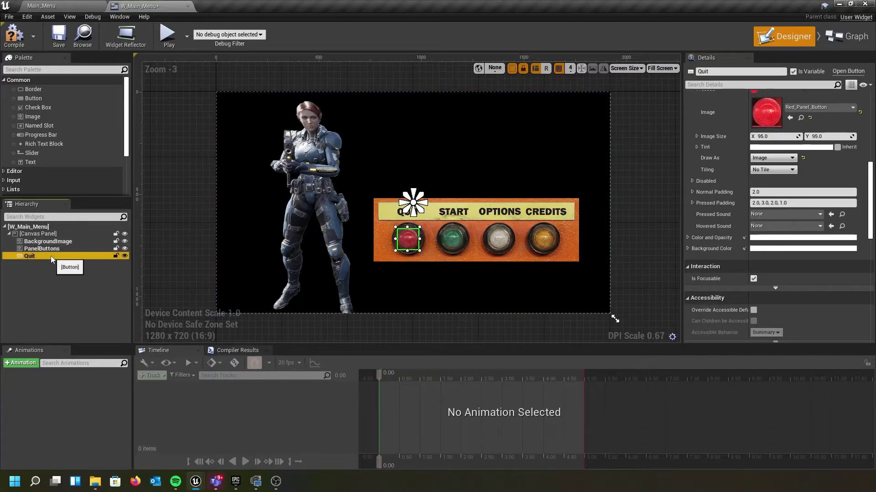
Duplicate the Quit button, move the copy over the green START light, and name it Start
key(ctrl+d)
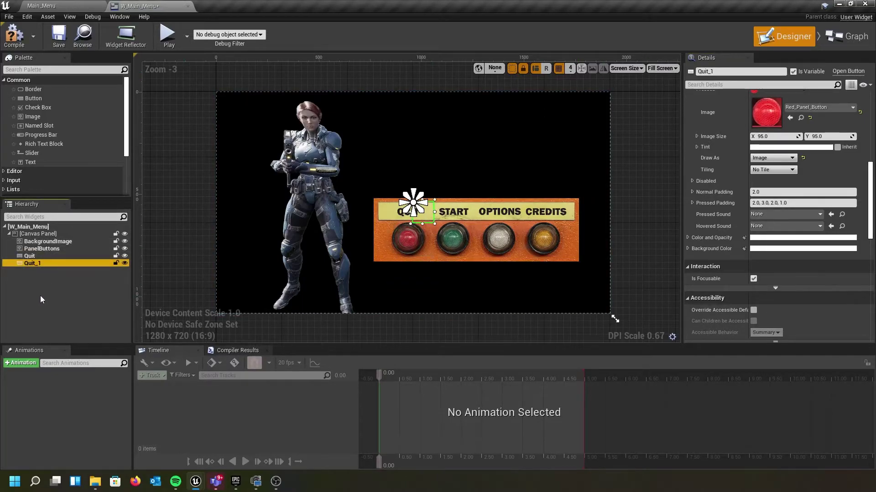
drag(428, 210, 459, 244)
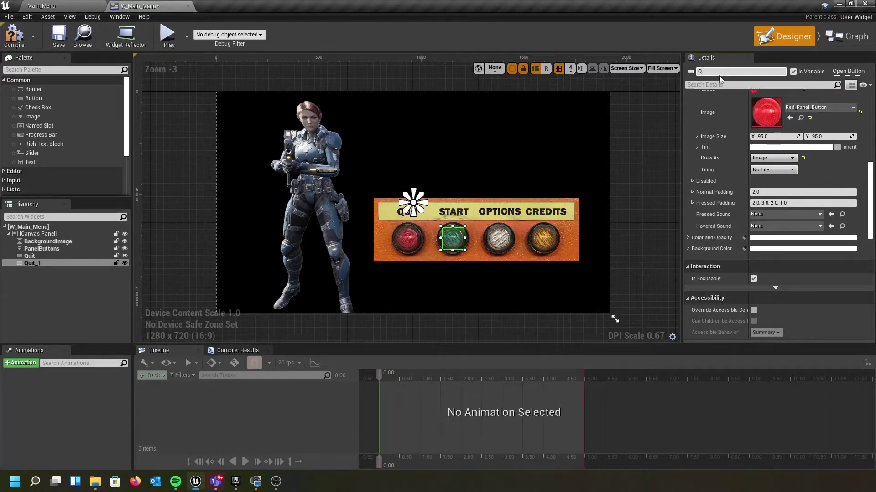
key(BackSpace)
key(BackSpace)
key(BackSpace)
text(Start)
key(Return)
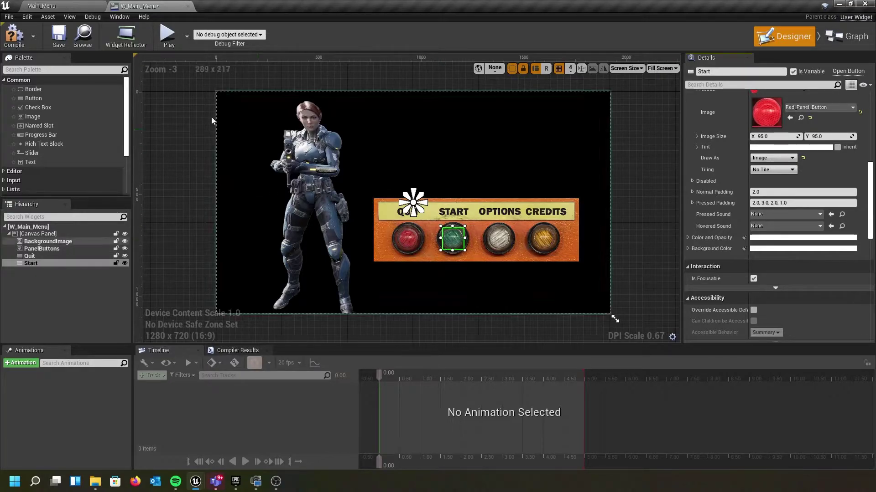
Assign the Green_Panel_Button texture as the Start button's Hovered and Pressed images
click(65, 6)
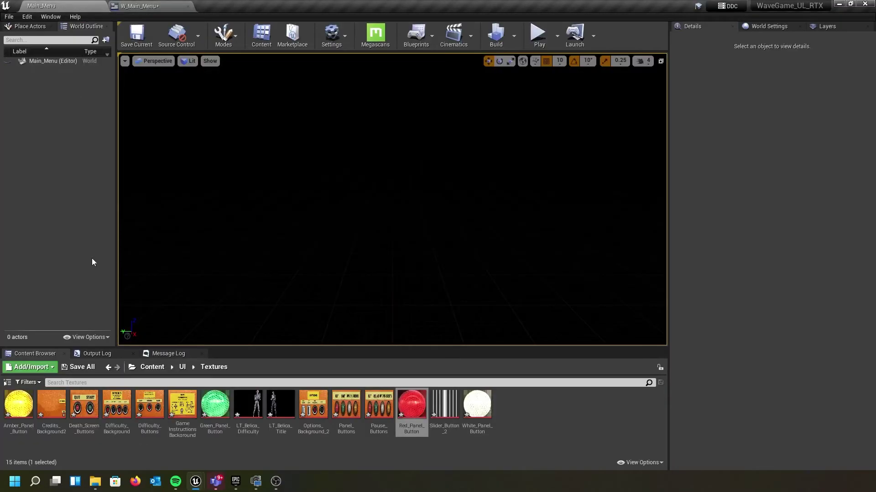
click(215, 405)
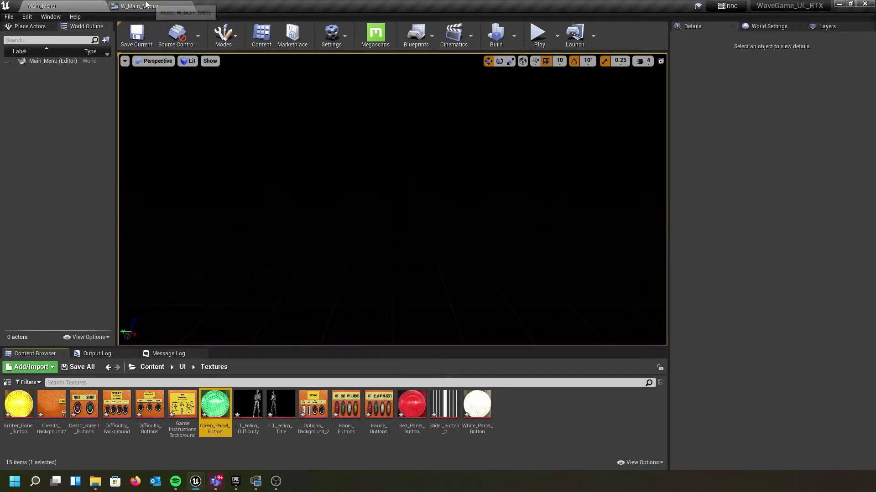
click(173, 6)
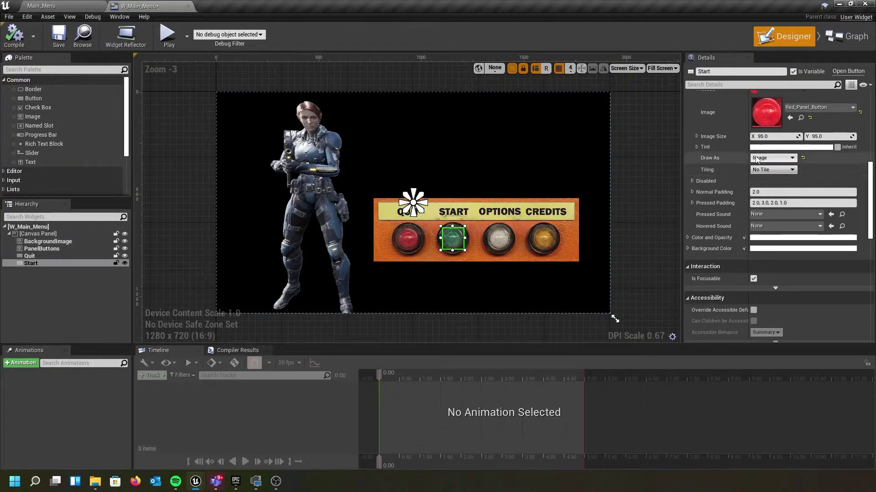
scroll(713, 157, down, 2)
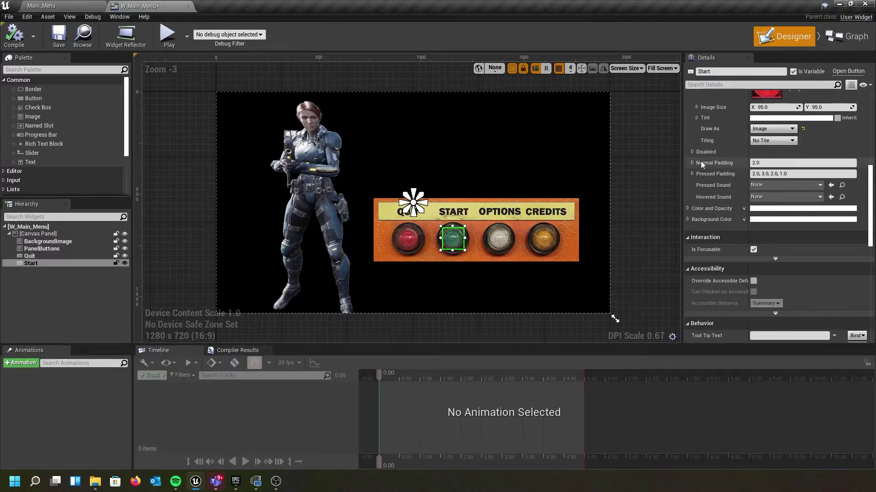
scroll(701, 160, up, 10)
scroll(711, 160, up, 1)
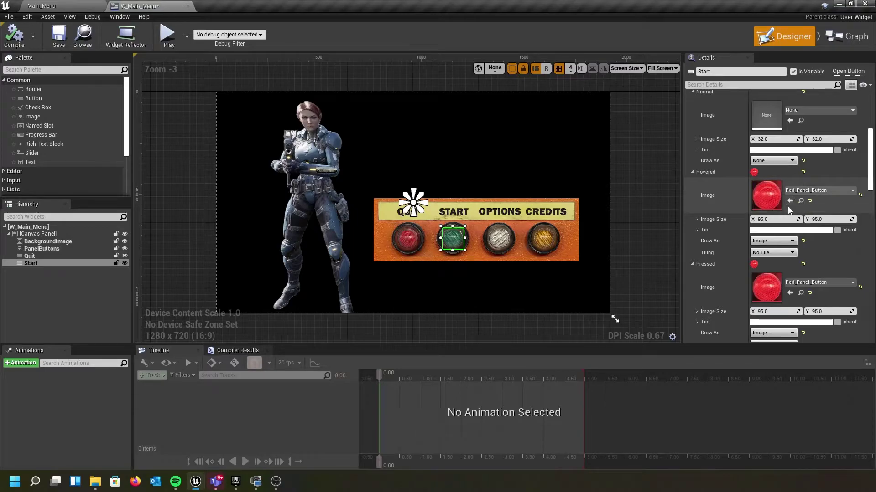
click(790, 201)
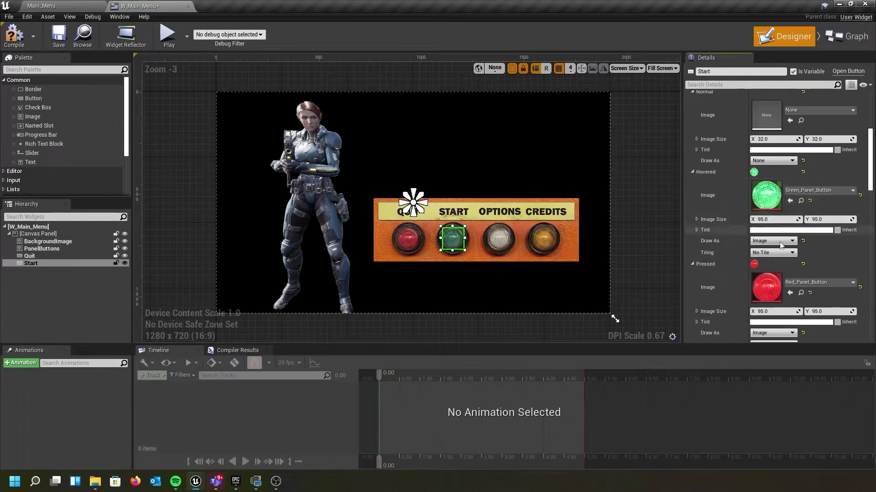
click(790, 292)
scroll(724, 258, down, 6)
scroll(723, 256, up, 8)
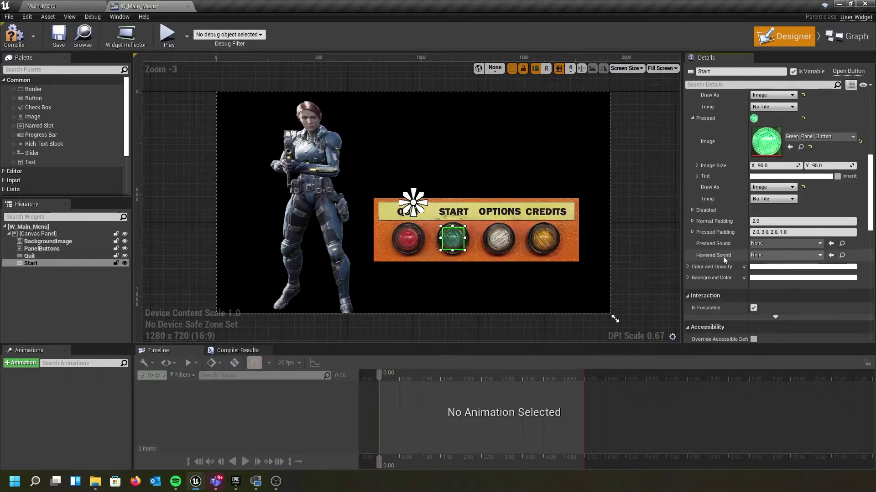
scroll(712, 253, up, 7)
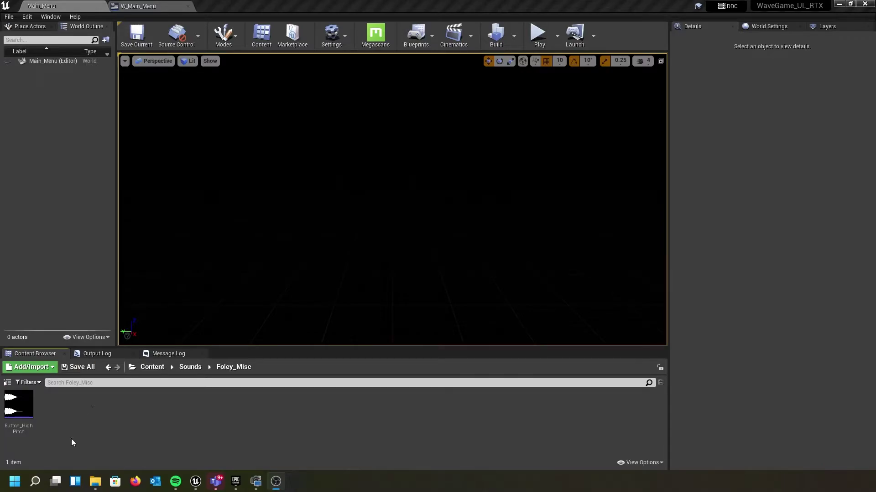
Preview and select the Button_HighPitch sound in Foley_Misc, then return to W_Main_Menu
mouse_move(14, 404)
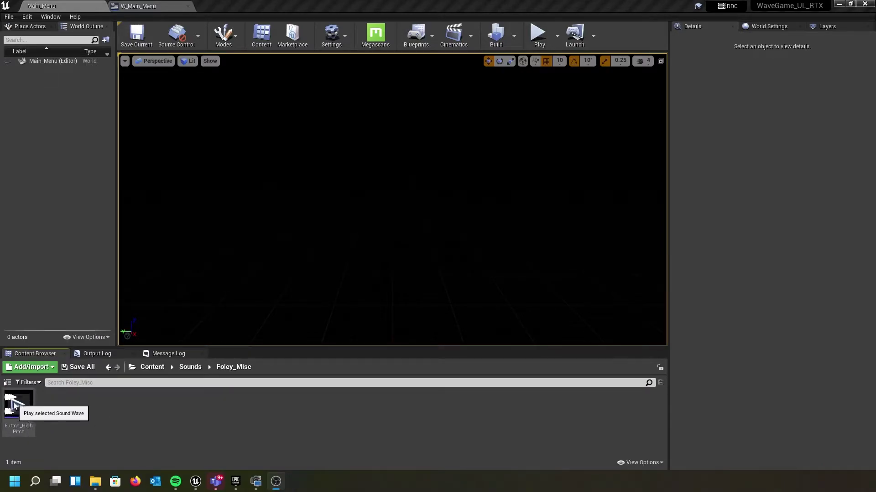
click(13, 409)
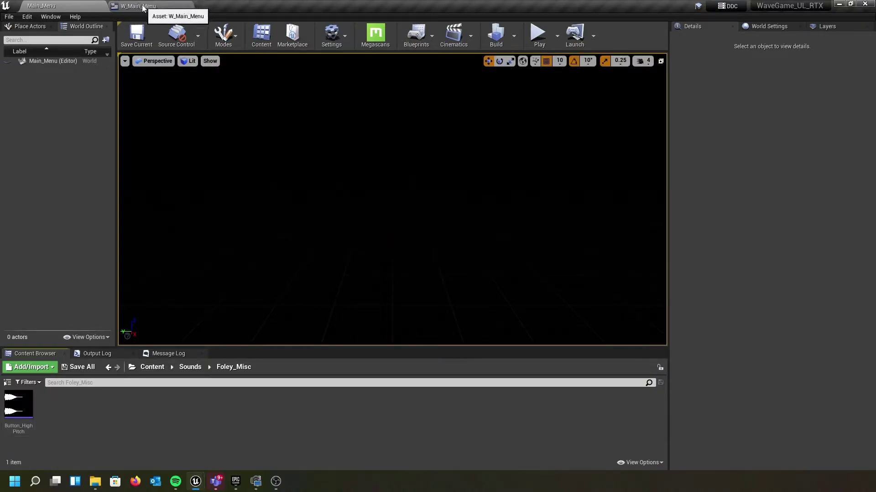
click(18, 411)
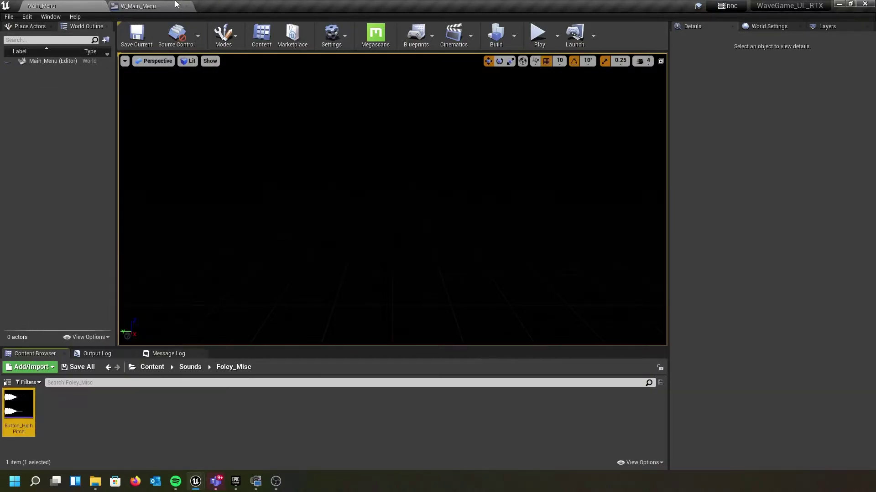
click(175, 4)
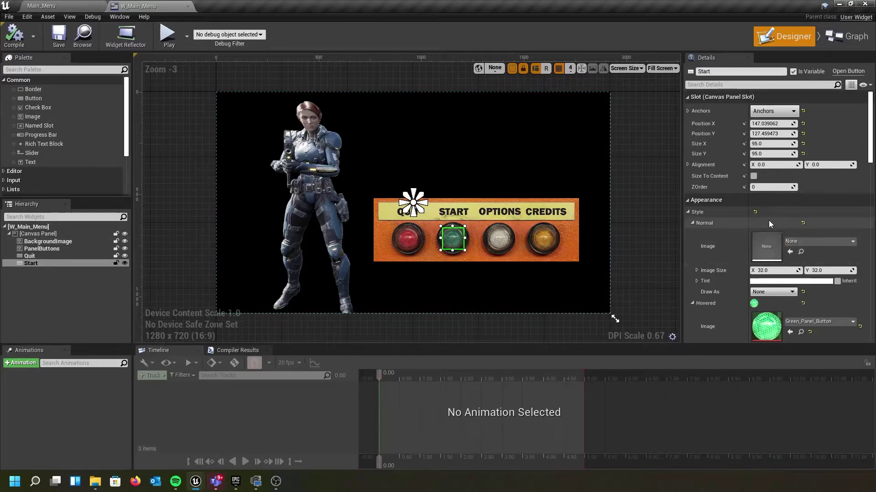
Set Button_HighPitch as the Pressed Sound for the Start button and then the Quit button
scroll(768, 220, down, 10)
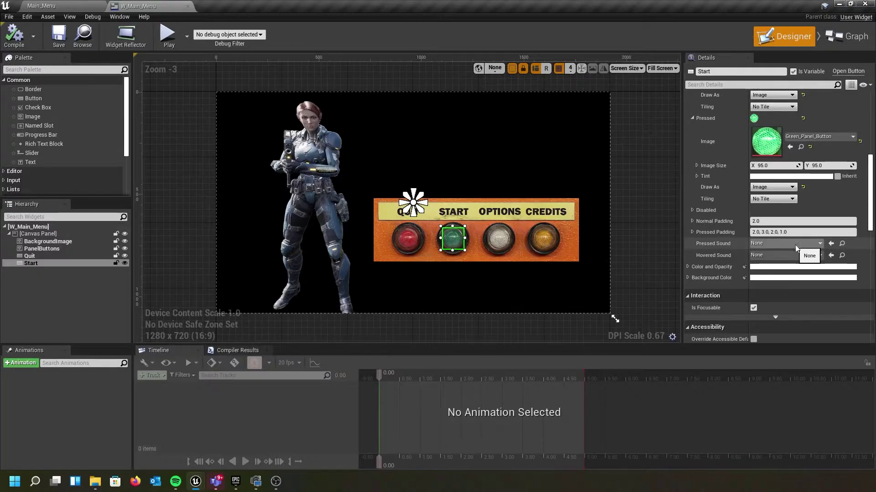
click(830, 244)
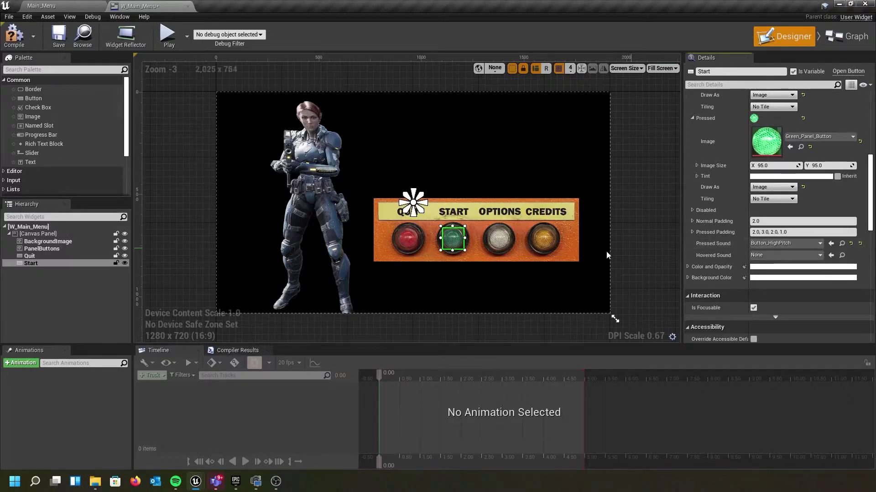
click(407, 238)
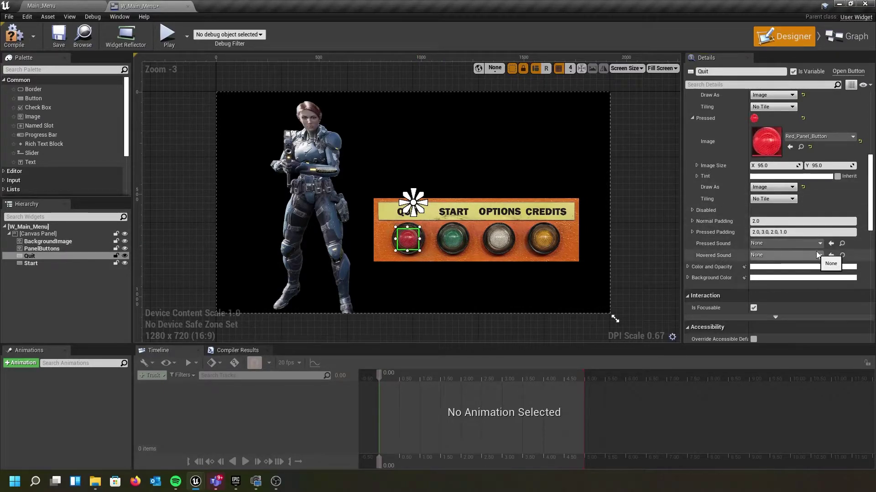
click(830, 244)
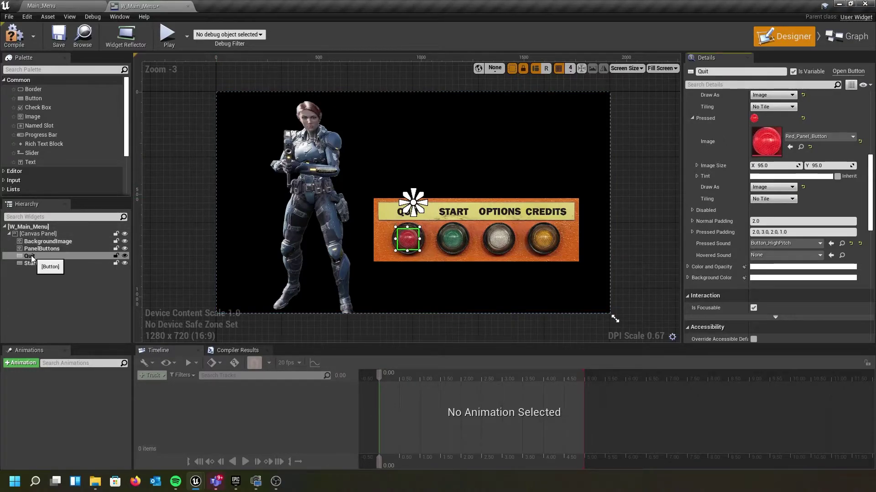
Select the Quit button and add its On Clicked event from the Details Events section
click(54, 255)
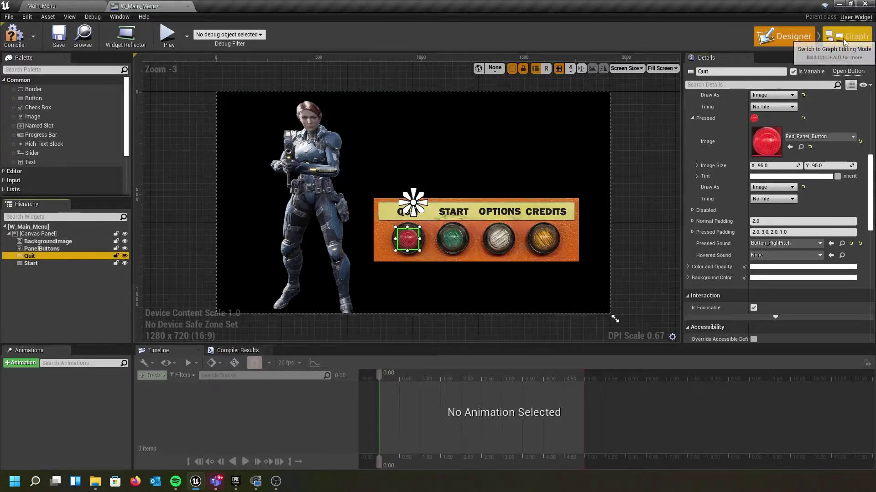
scroll(761, 196, down, 6)
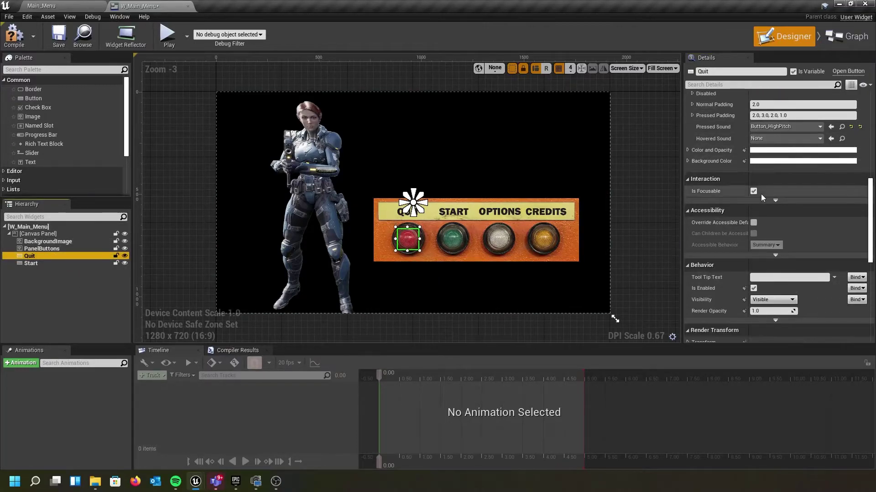
scroll(762, 193, down, 5)
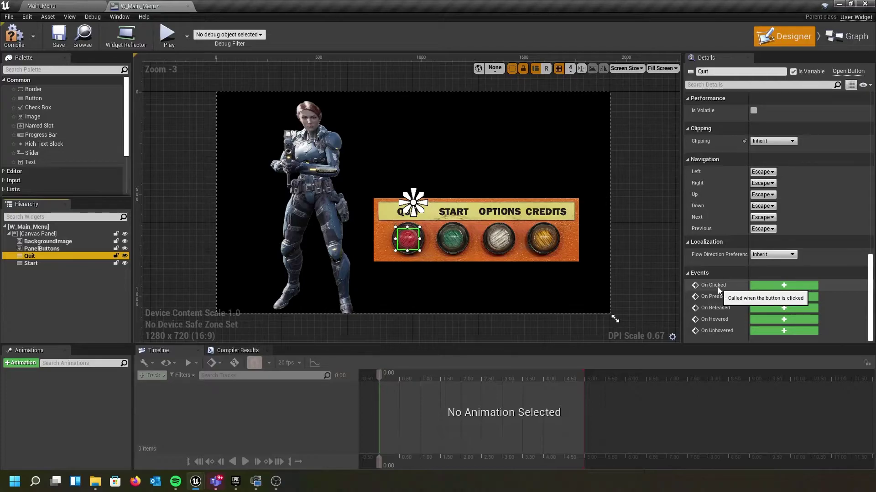
click(767, 286)
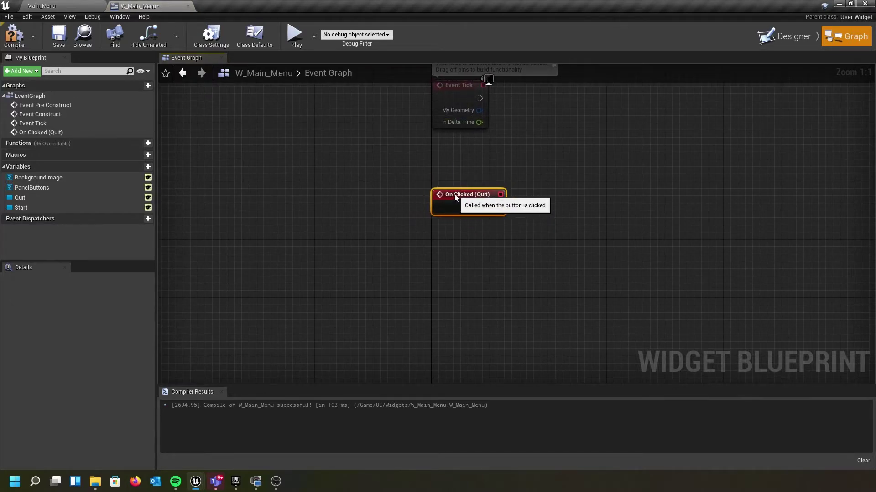
Wire On Clicked (Quit) to a new Quit Game node, then select the Start variable
right_drag(455, 265, 415, 264)
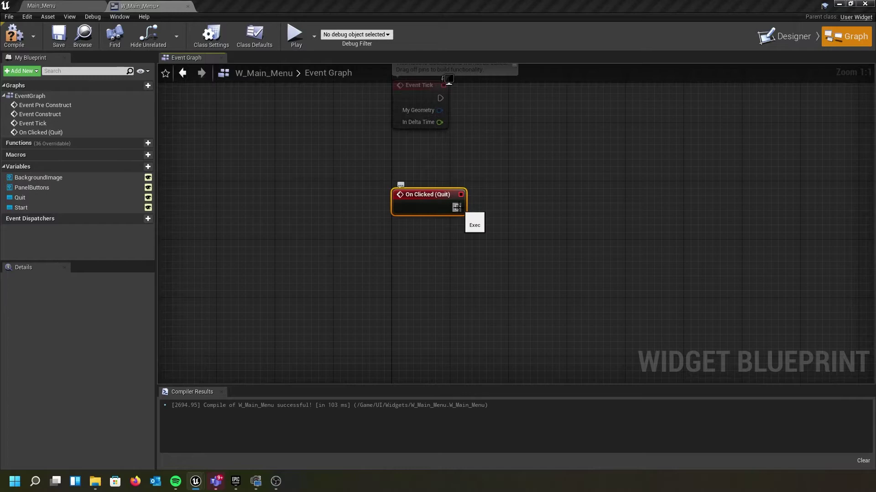
drag(458, 208, 518, 207)
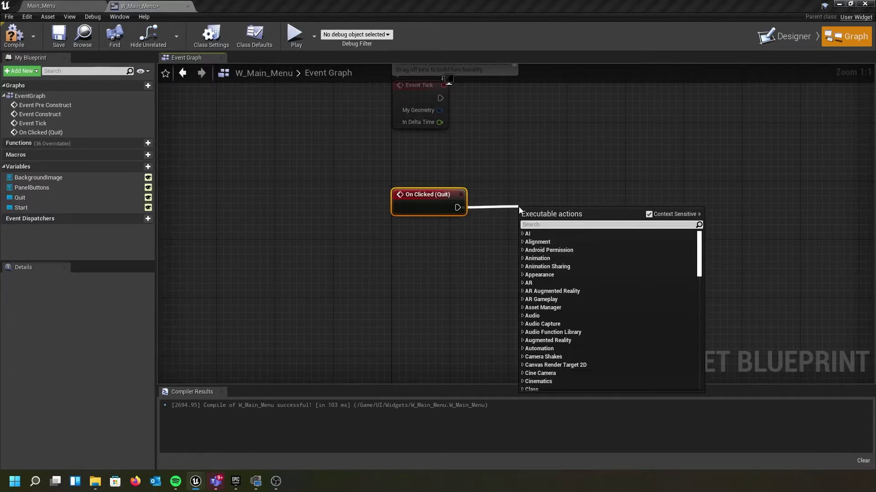
text(quit)
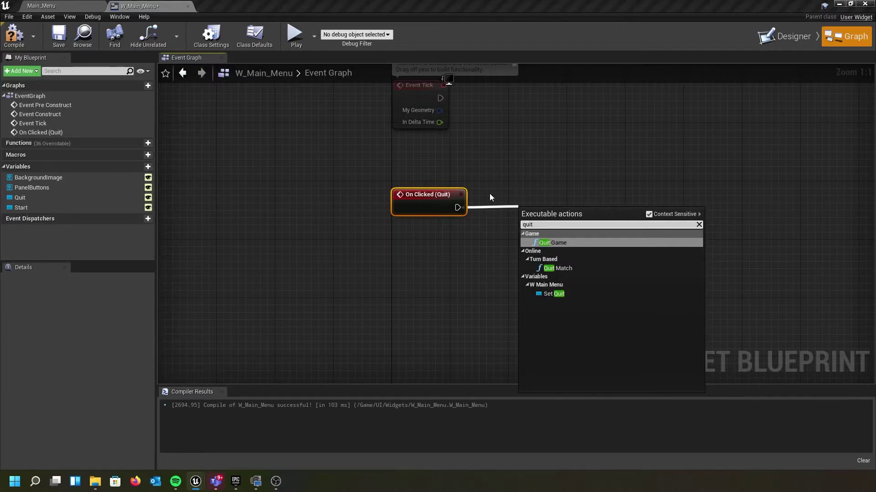
click(552, 244)
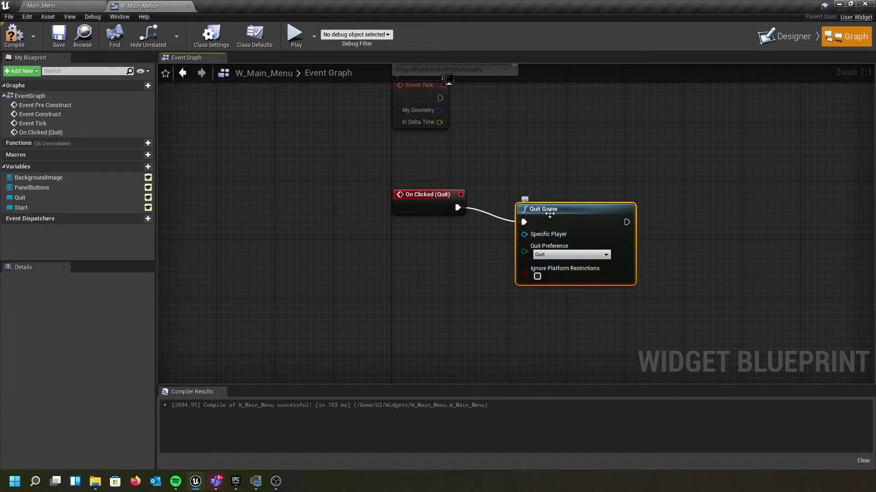
mouse_move(548, 209)
mouse_down()
mouse_move(548, 189)
mouse_move(547, 201)
mouse_move(540, 195)
mouse_up()
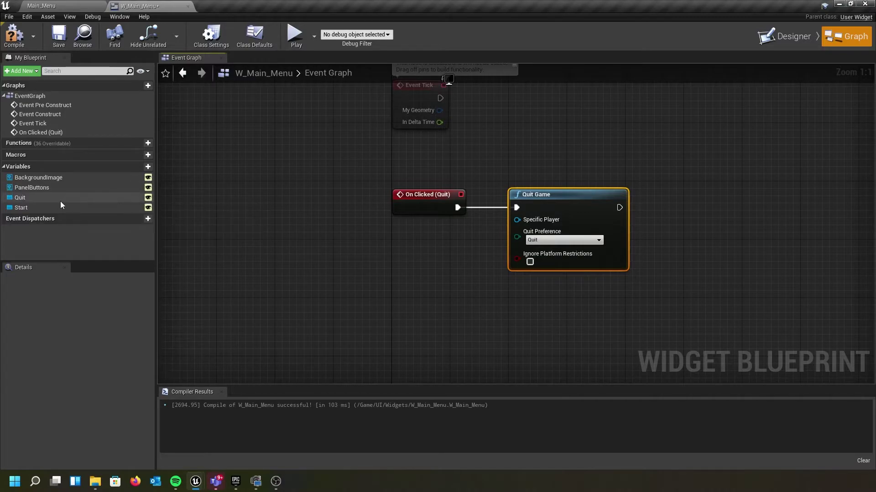
click(26, 196)
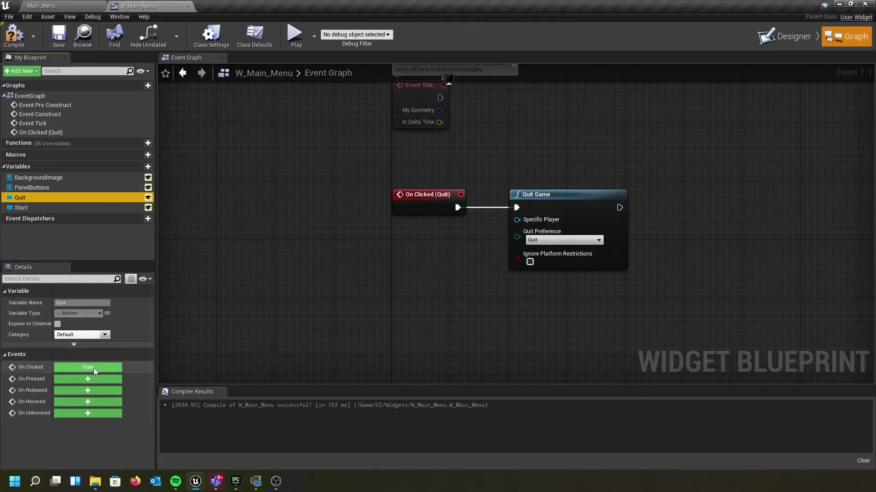
click(35, 207)
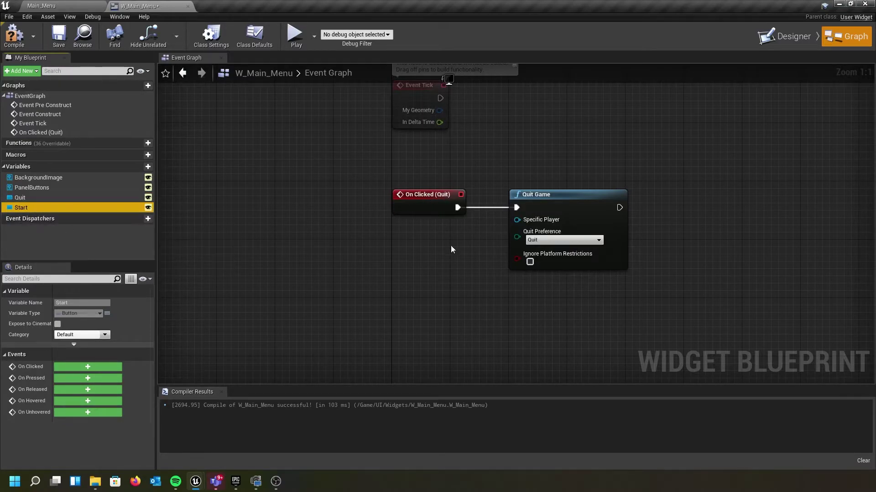
Add an On Clicked (Start) event to the graph, then compile and save W_Main_Menu
right_drag(451, 245, 446, 163)
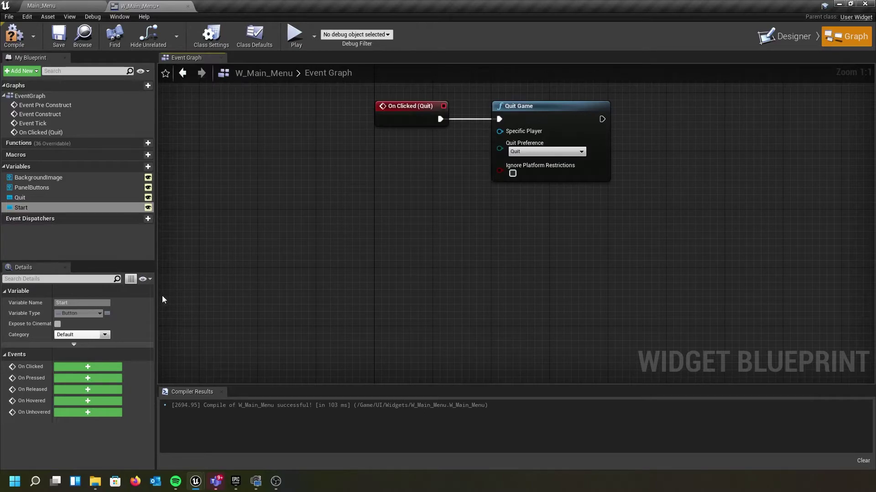
click(87, 367)
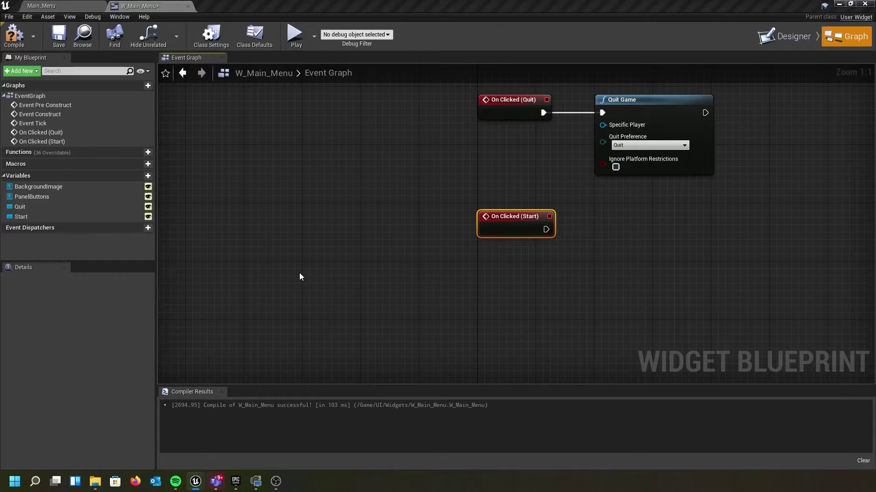
right_drag(462, 309, 353, 312)
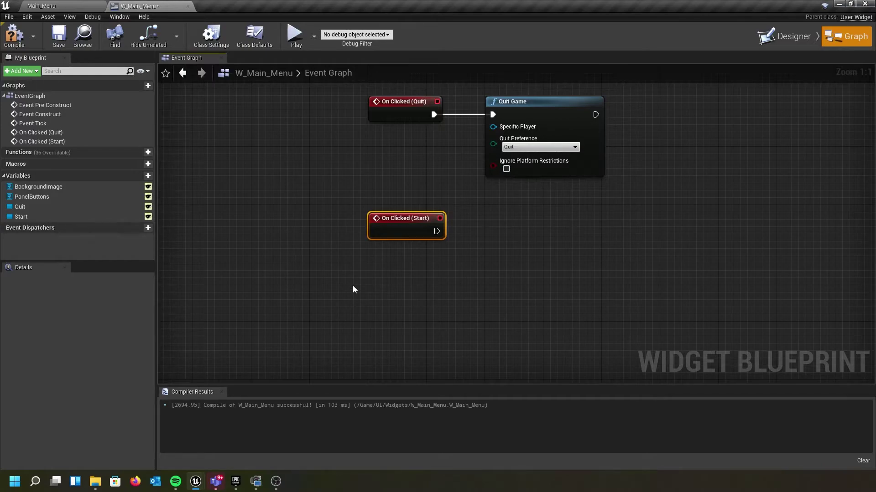
click(18, 40)
click(66, 37)
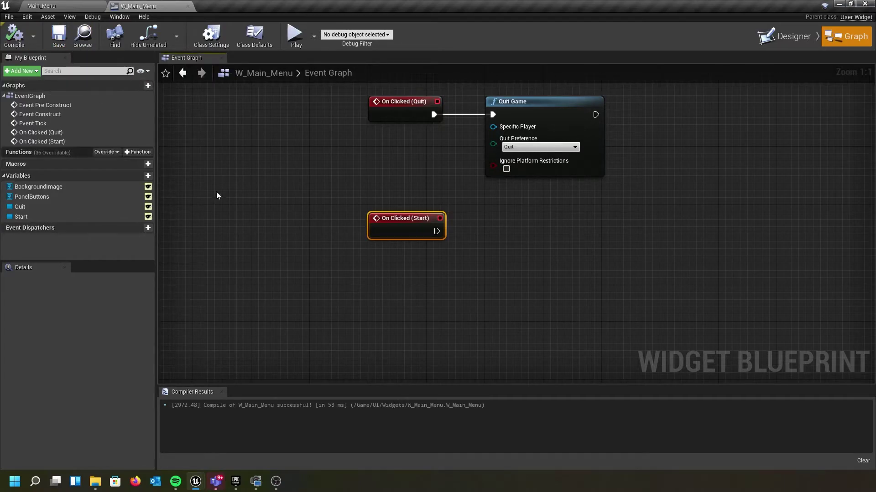
Switch to Main_Menu, browse to Content/UI/Widgets, and open the asset creation menu
click(64, 7)
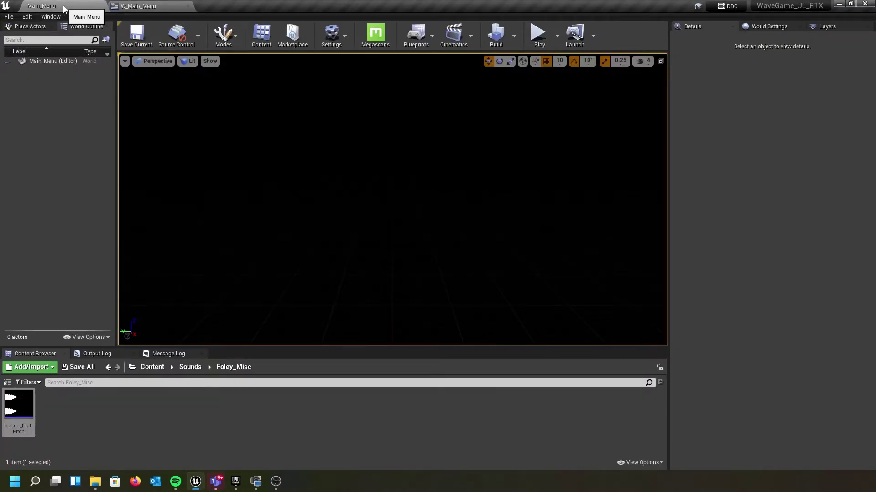
click(152, 367)
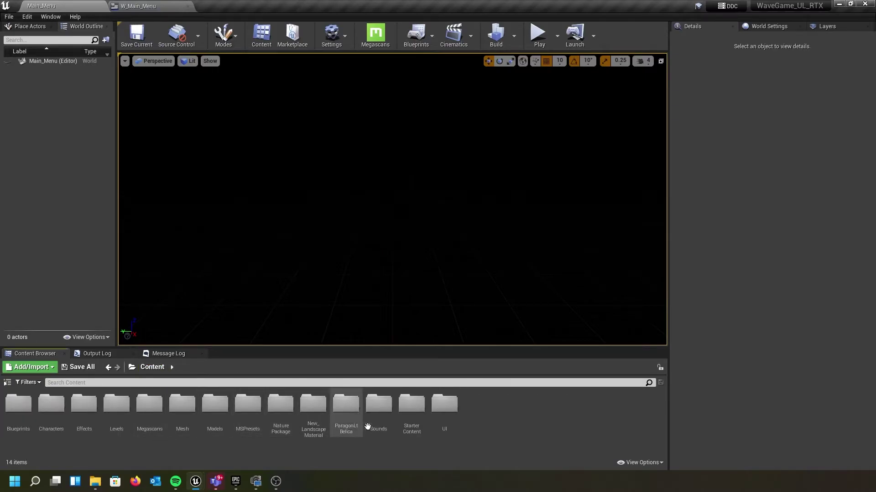
double_click(435, 408)
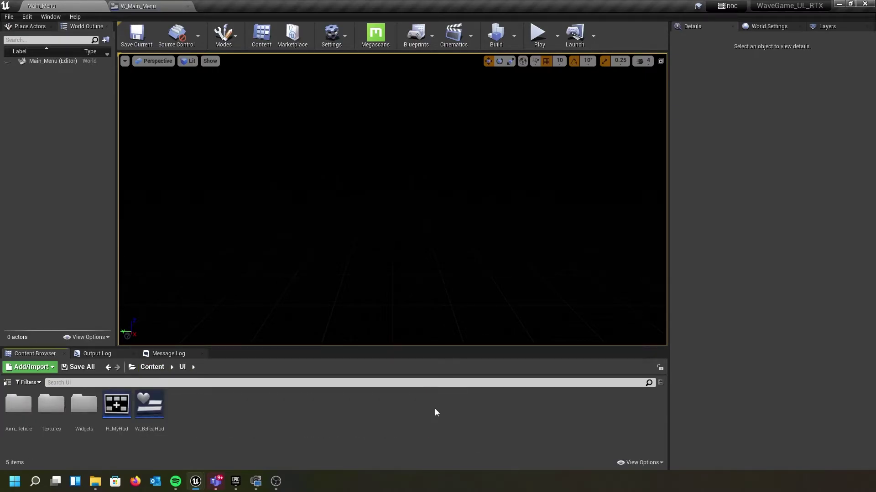
double_click(82, 411)
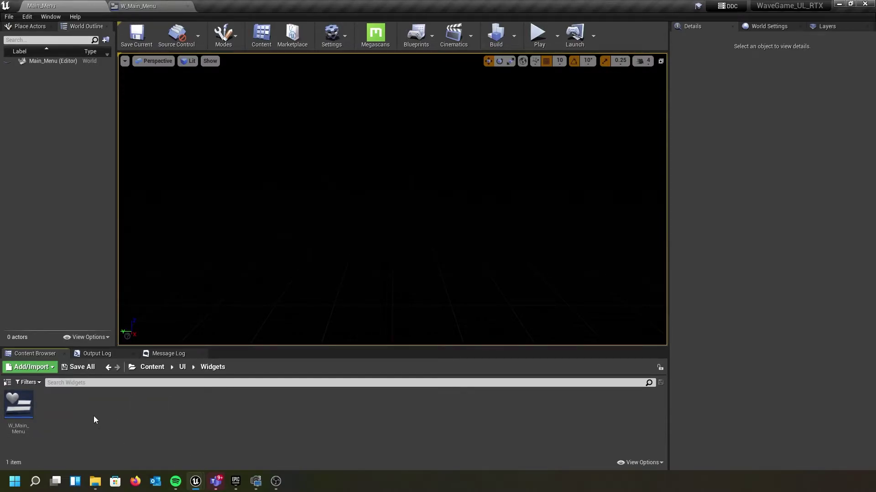
right_click(94, 416)
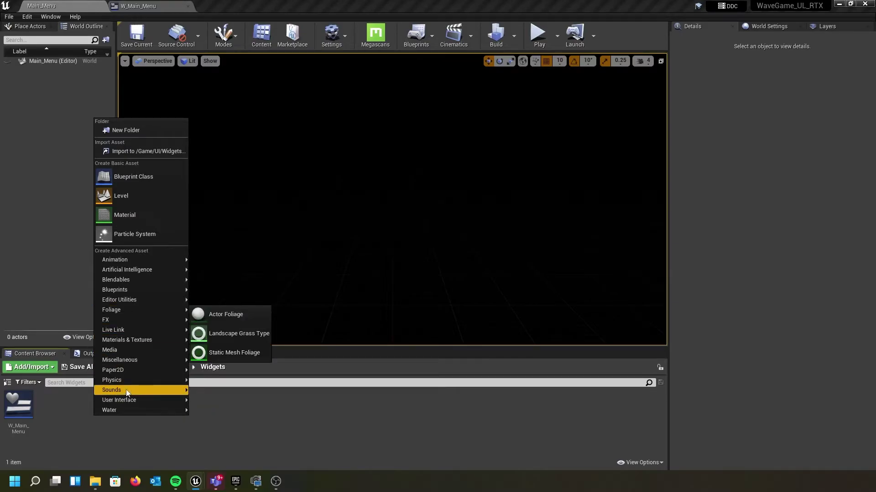
Create a Widget Blueprint named W_Difficuty in the UI/Widgets folder
mouse_move(116, 400)
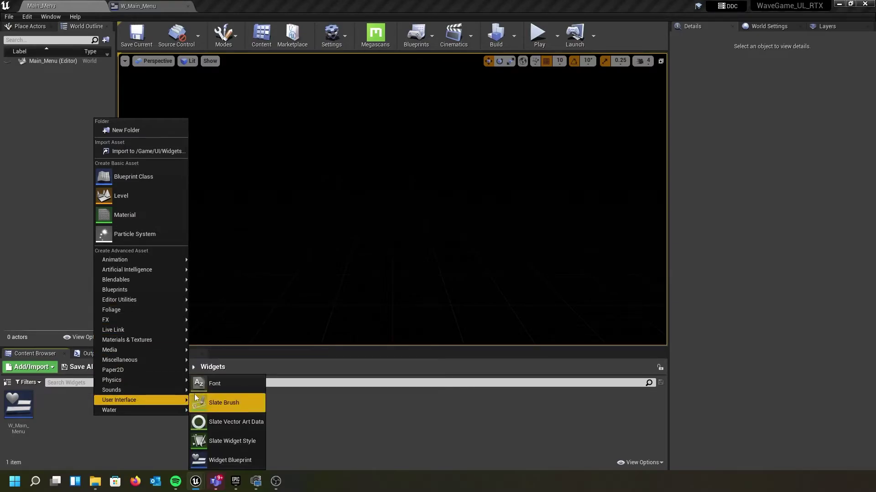
click(220, 458)
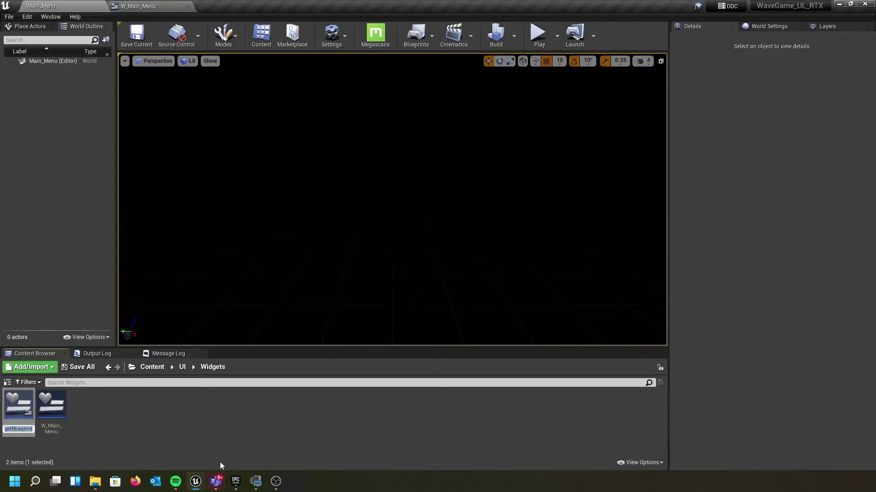
text(W_D)
text(i)
text(ffic)
text(ulcty)
key(Return)
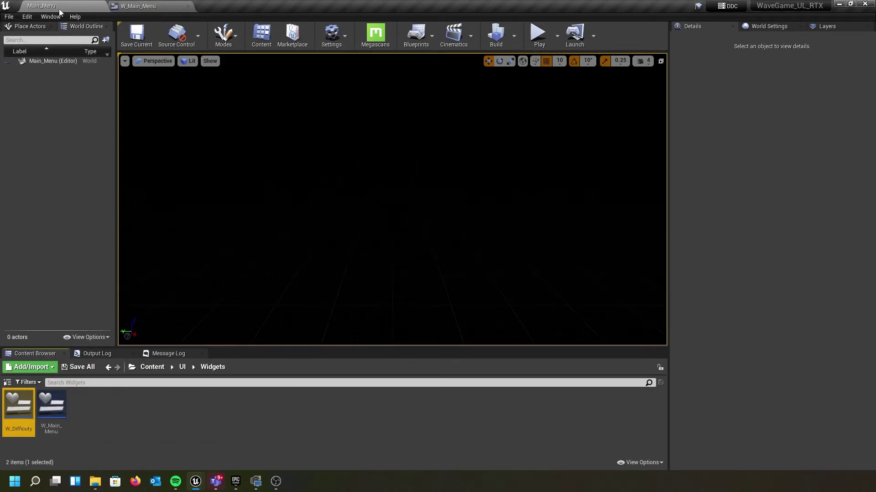
Chain a Remove from Parent node and then a Create Widget node after On Clicked (Start)
click(141, 8)
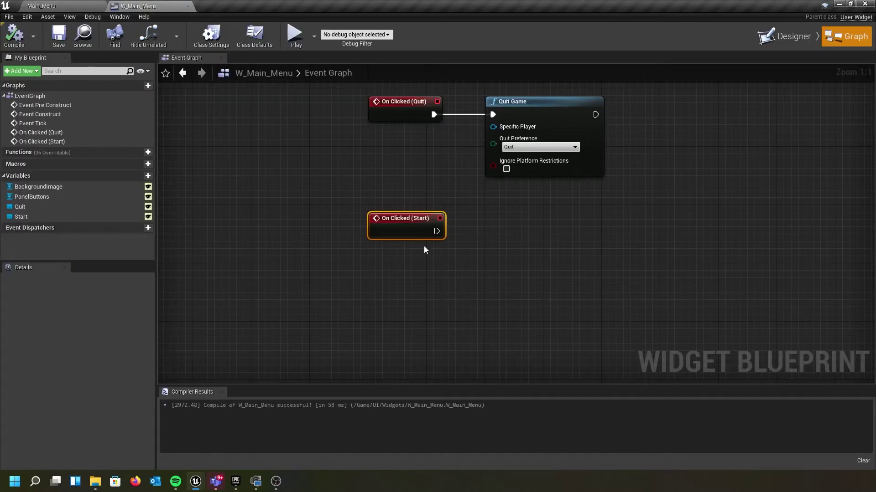
right_drag(423, 263, 264, 269)
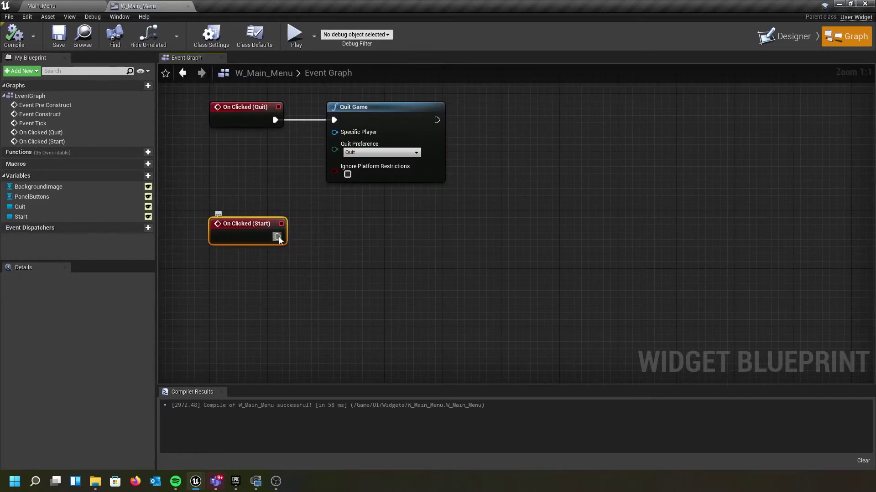
drag(277, 237, 351, 239)
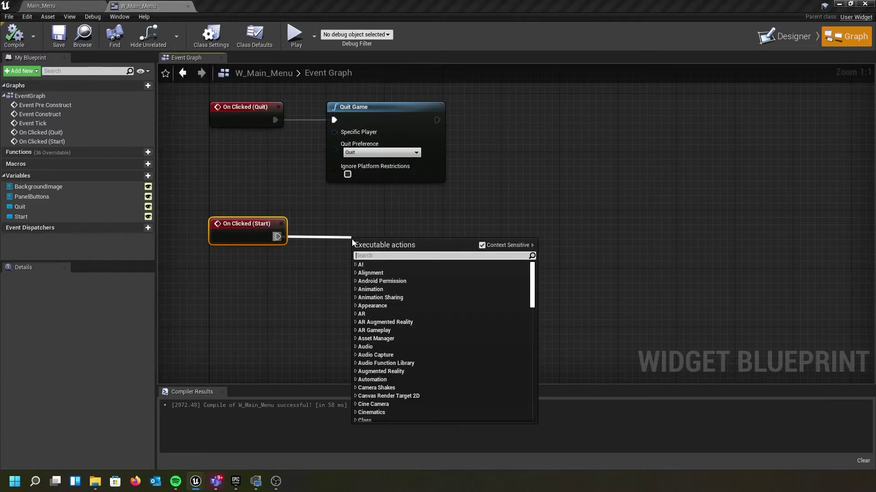
text(removefrom)
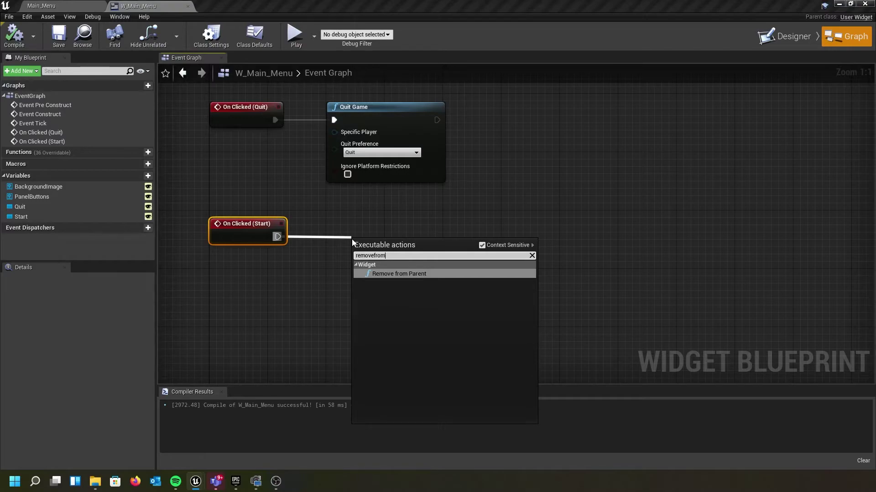
click(384, 274)
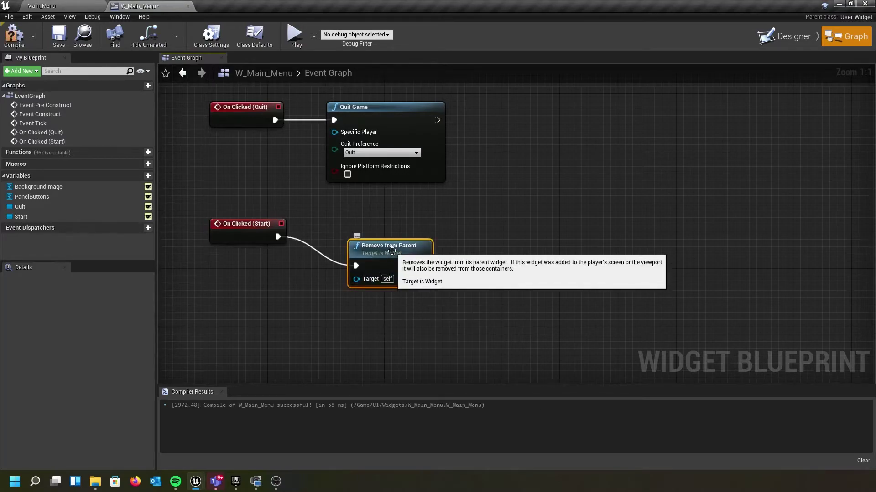
drag(386, 275, 467, 238)
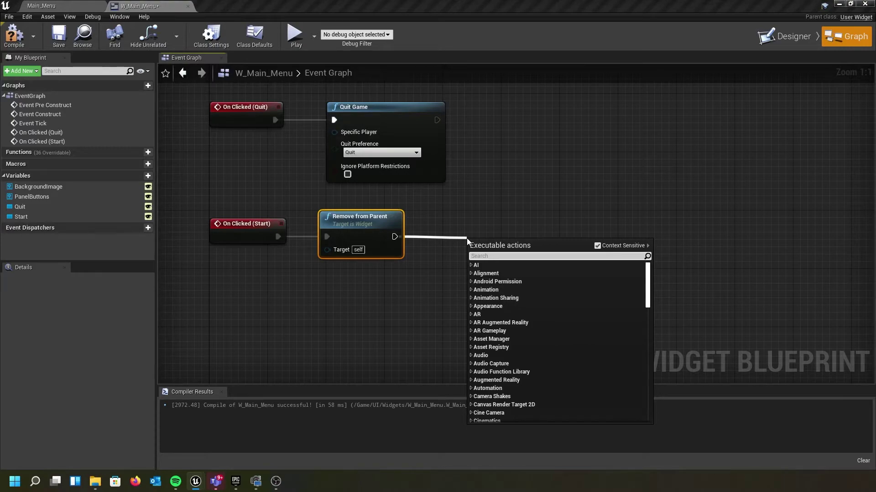
text(create)
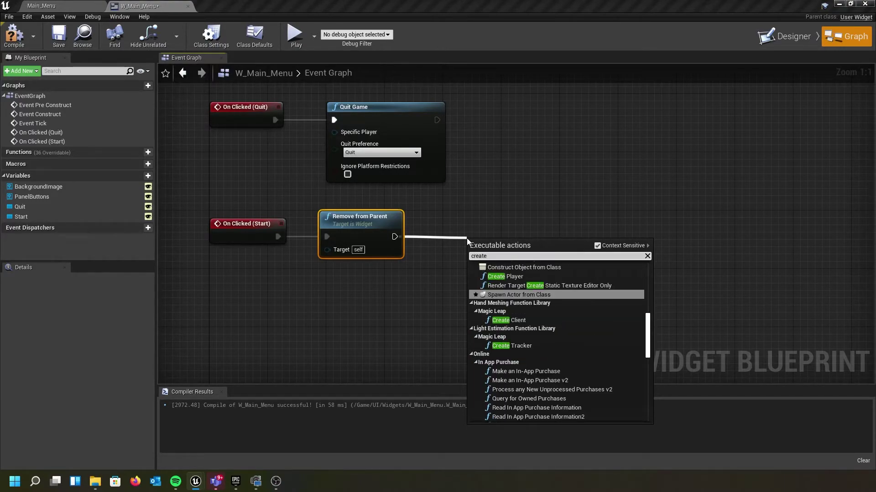
text(wi)
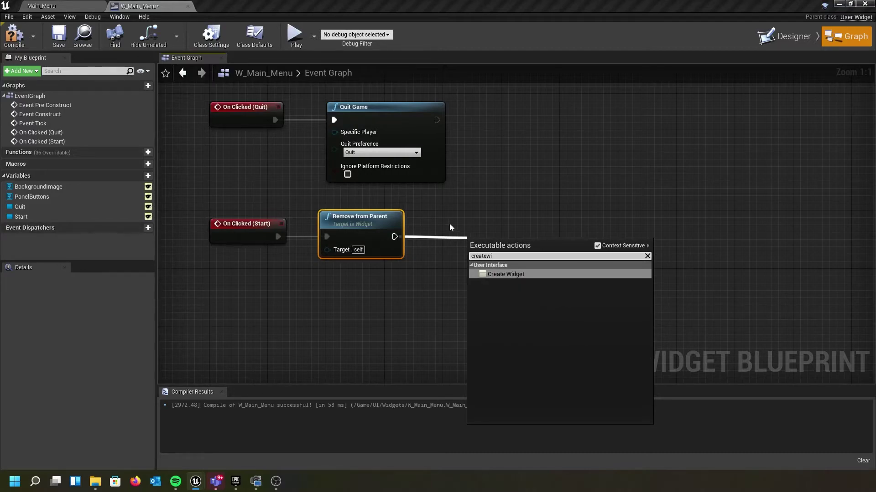
click(494, 275)
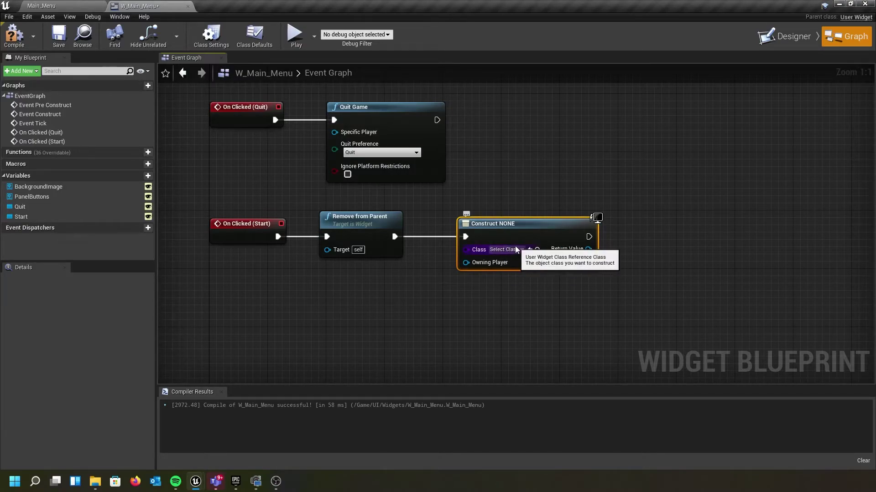
Set Create Widget's class to W_Difficuty and add its Return Value to the viewport
click(519, 250)
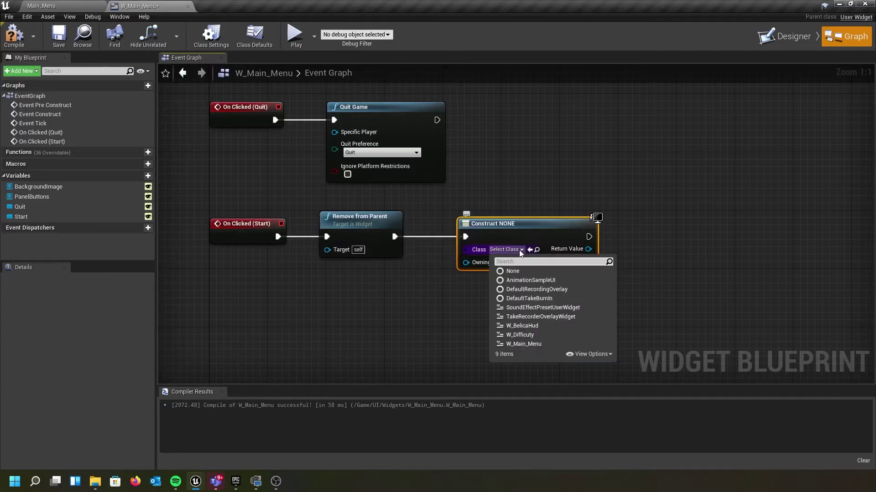
click(528, 335)
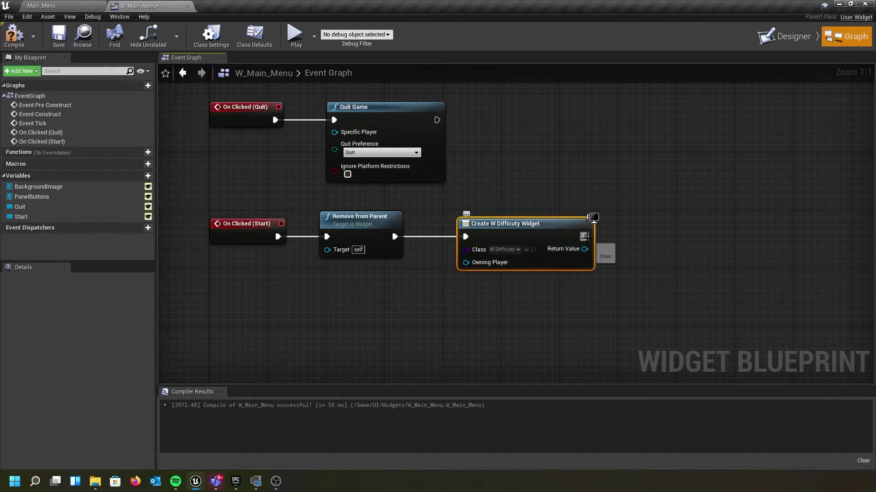
drag(585, 249, 636, 245)
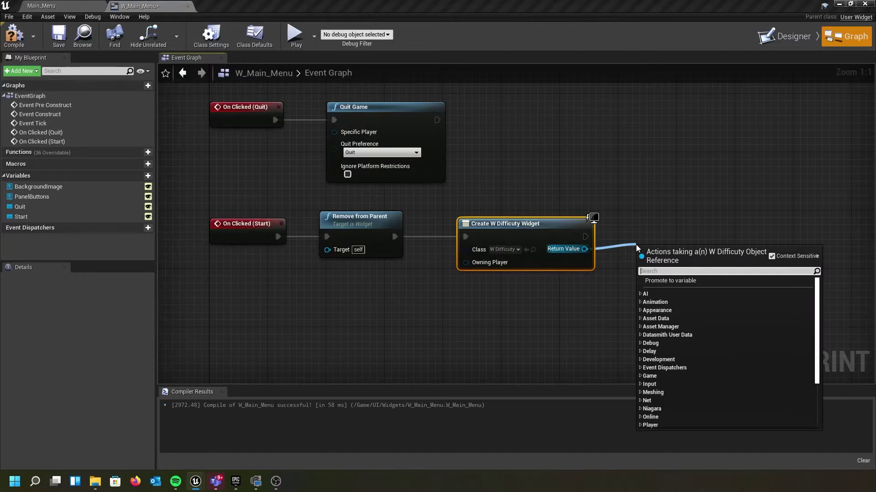
text(add)
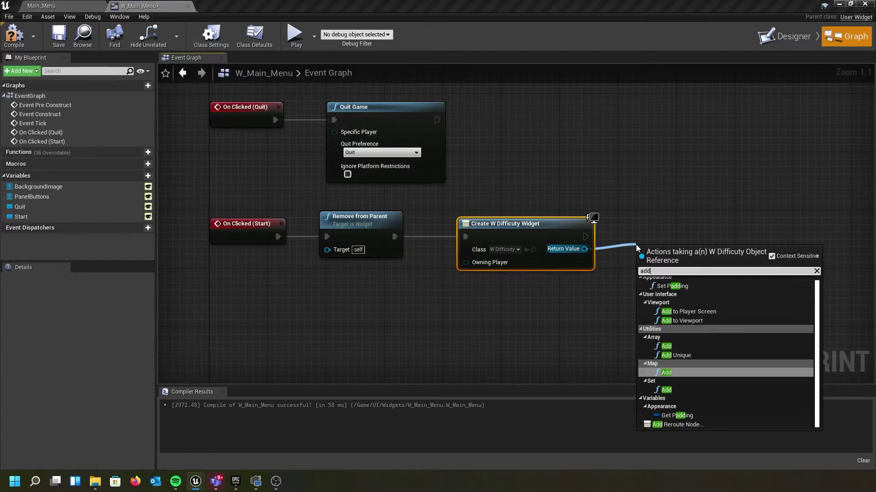
text(to)
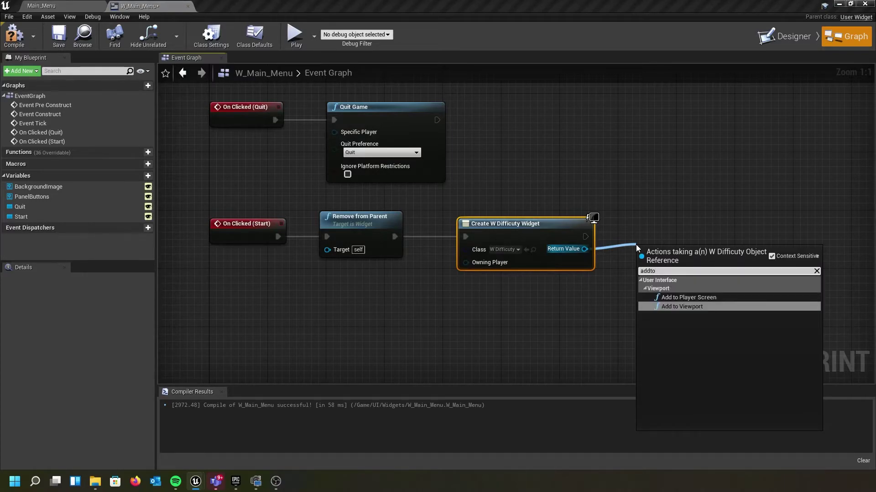
click(685, 306)
drag(669, 254, 668, 219)
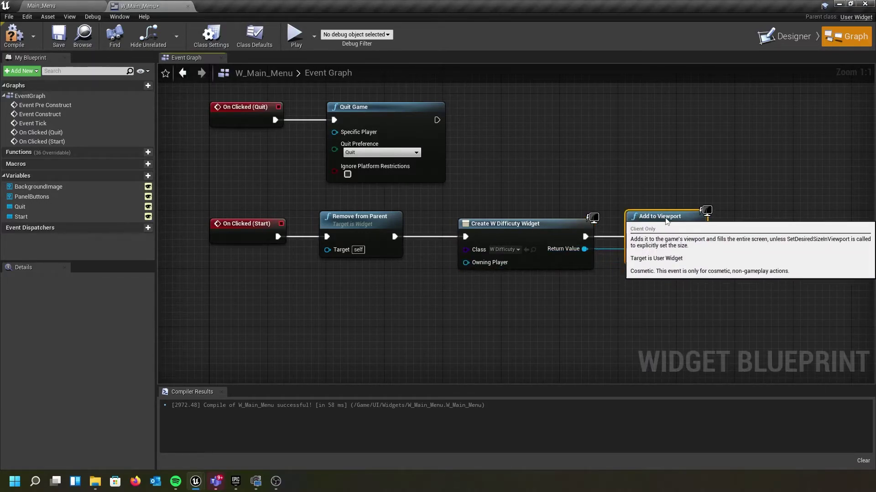
Compile and save W_Main_Menu, then switch to Main_Menu and back to the widget graph
click(12, 38)
click(59, 36)
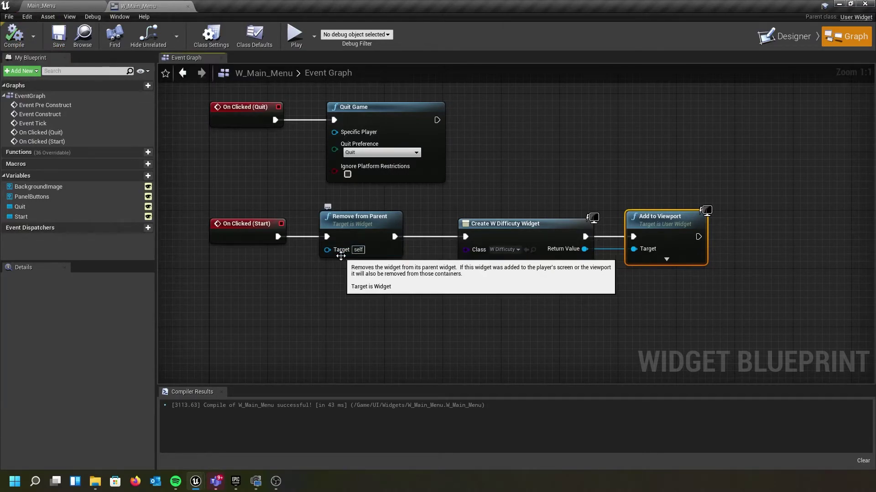
click(59, 5)
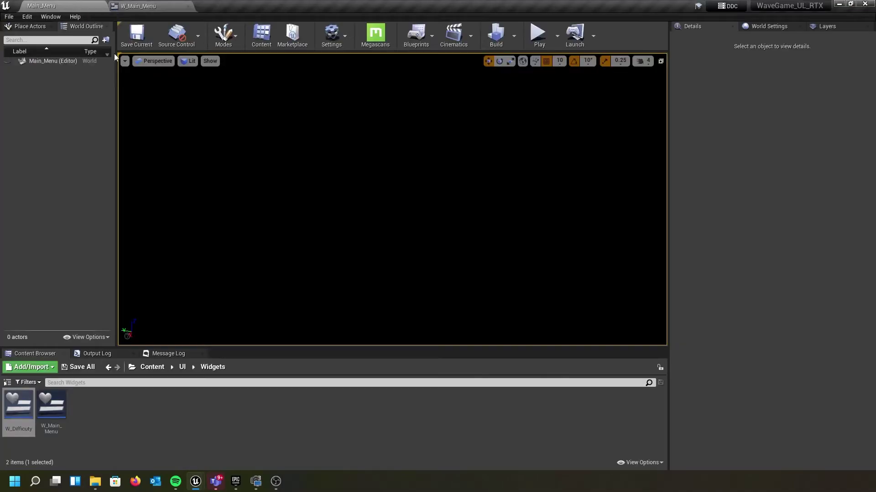
click(145, 6)
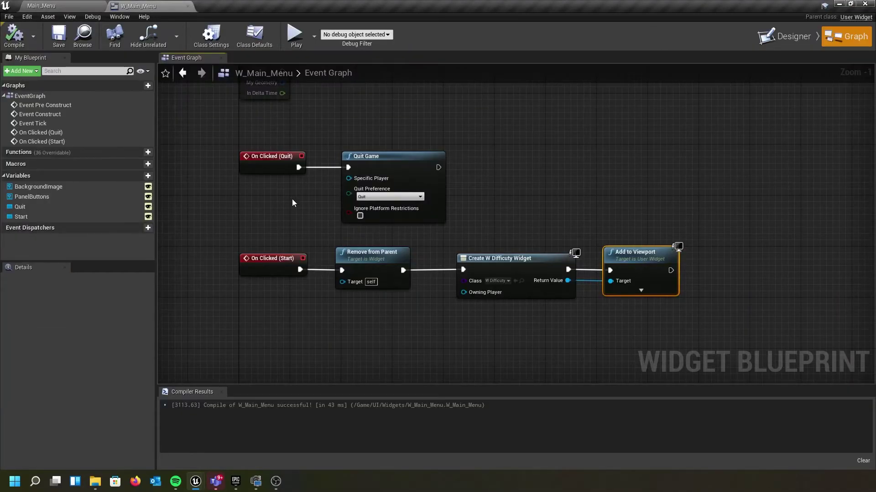
Inspect the W_Main_Menu Event Graph's Start, Options, Quit and Credits button logic
click(764, 40)
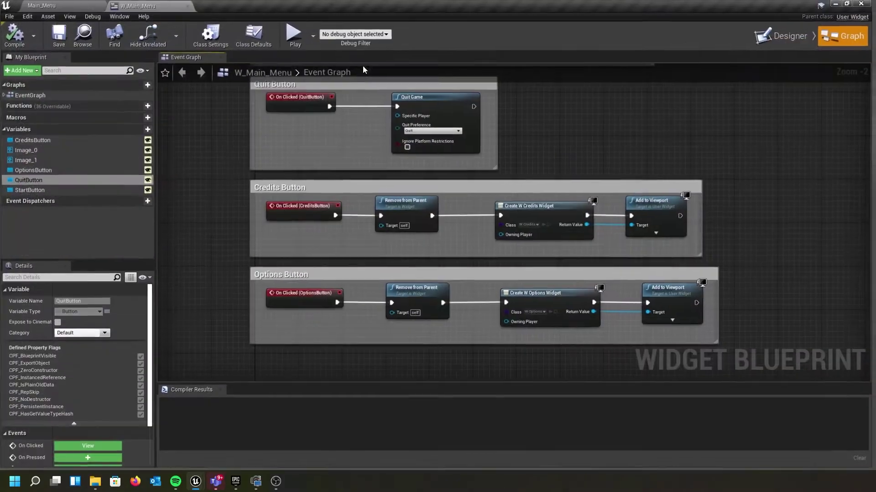
scroll(365, 149, down, 1)
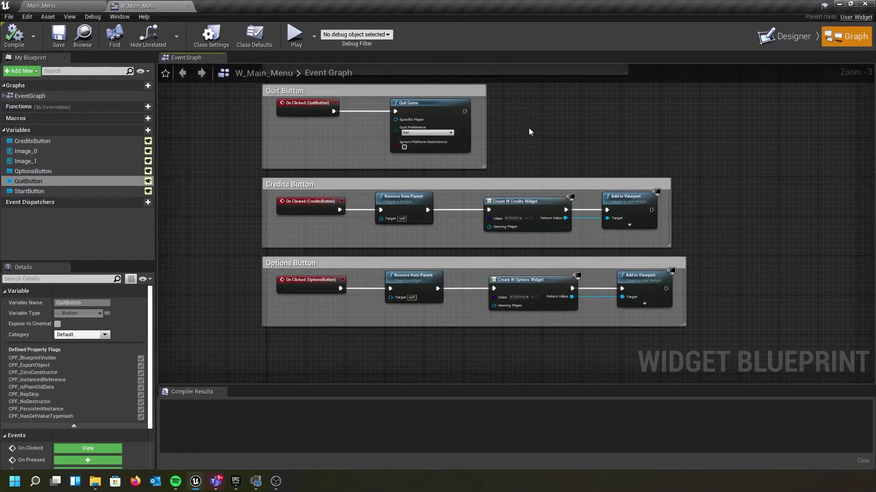
right_drag(529, 128, 386, 205)
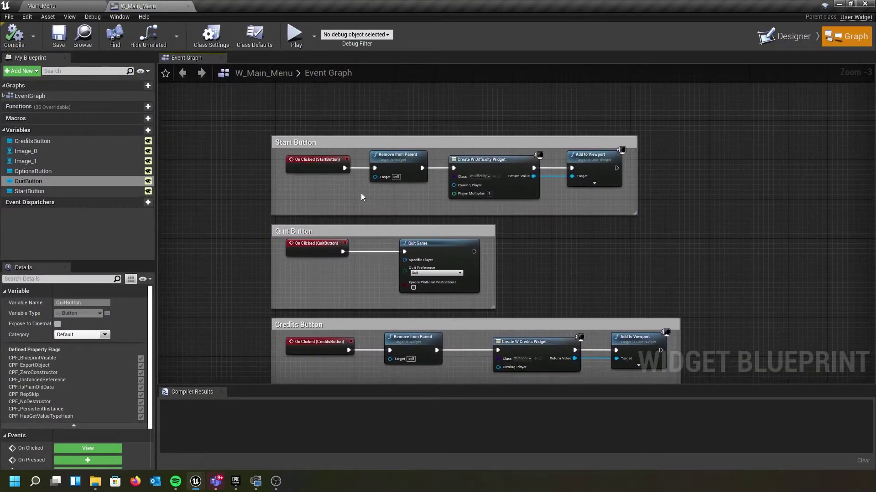
right_drag(600, 236, 576, 170)
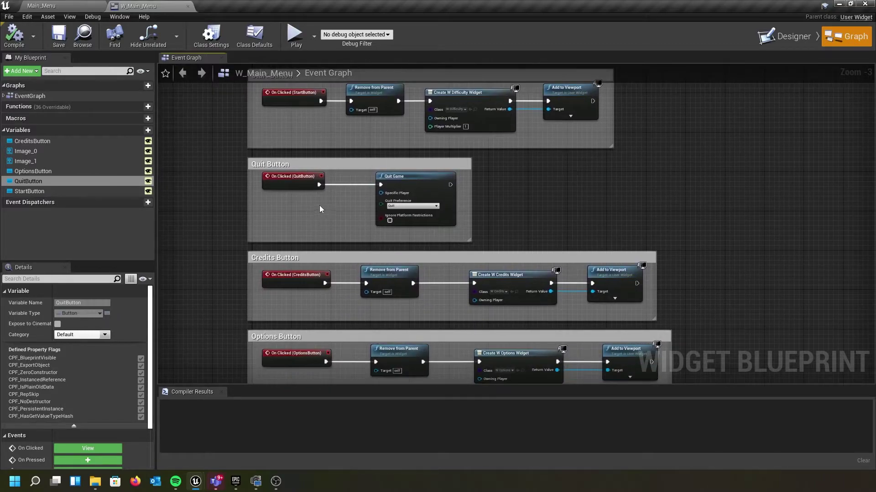
right_drag(551, 218, 538, 157)
scroll(336, 229, up, 2)
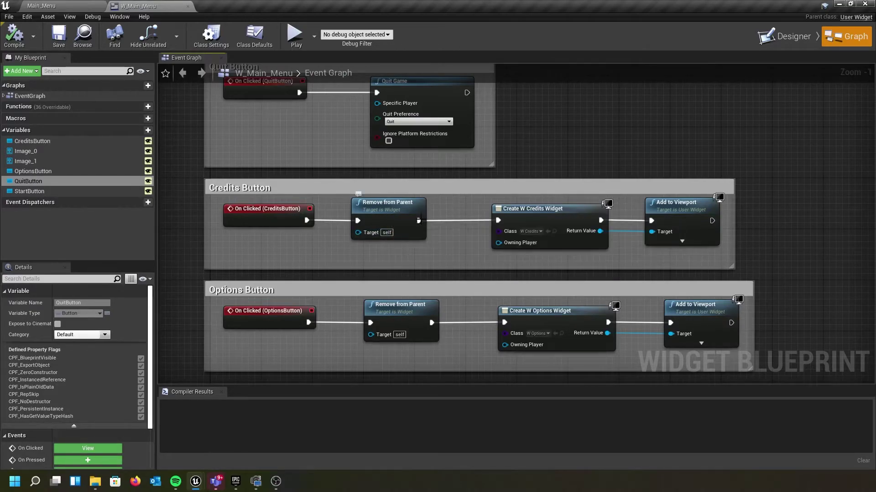
right_drag(451, 257, 448, 227)
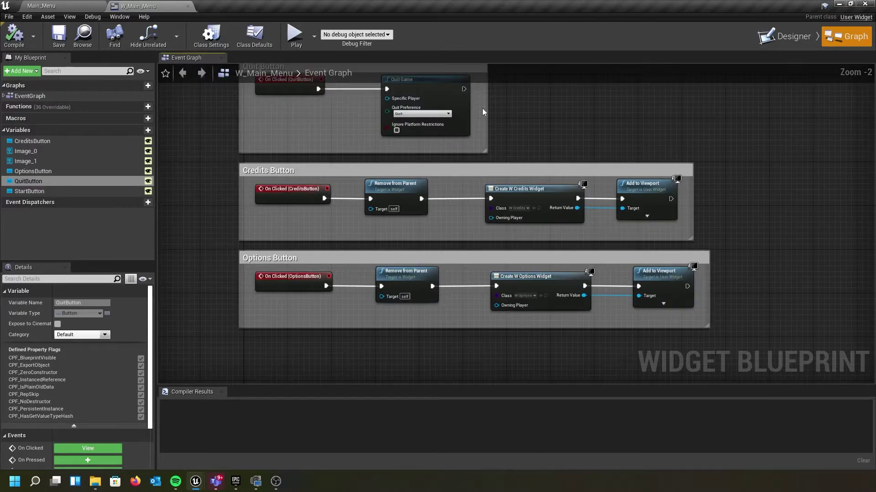
scroll(487, 167, down, 2)
scroll(487, 167, down, 1)
right_drag(497, 160, 472, 183)
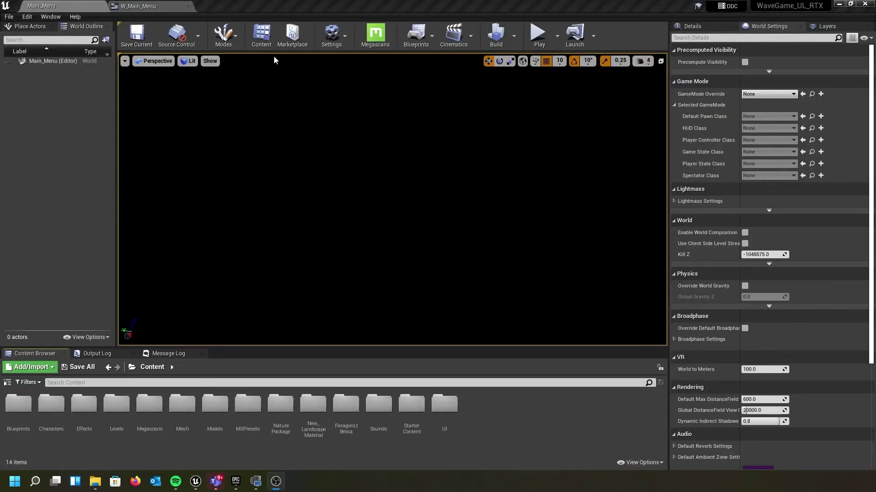
click(538, 34)
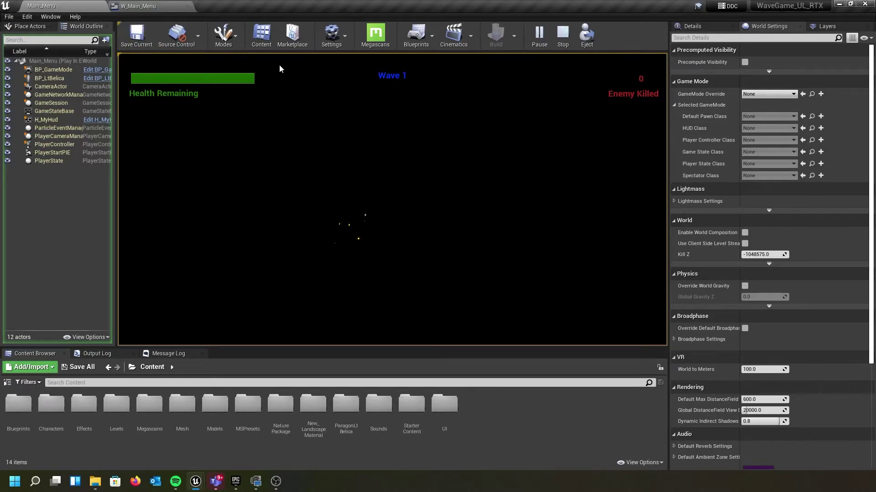
click(563, 32)
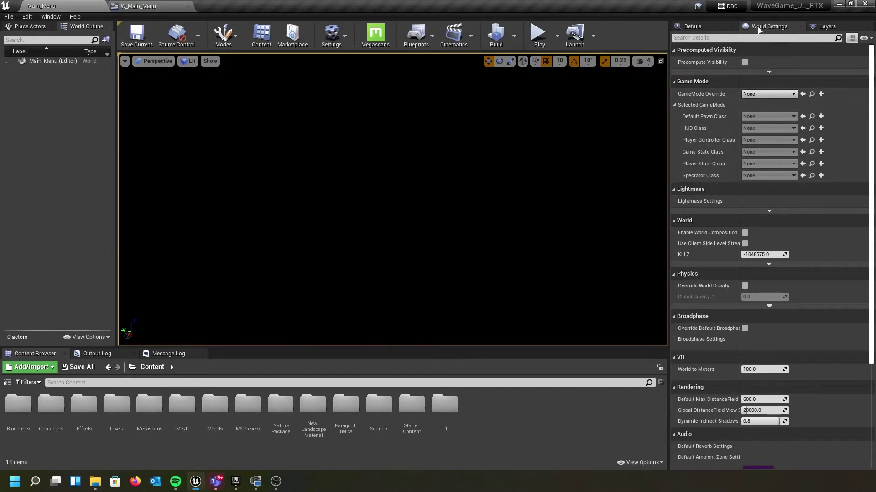
Bring the World Settings panel forward from the Window menu
click(47, 18)
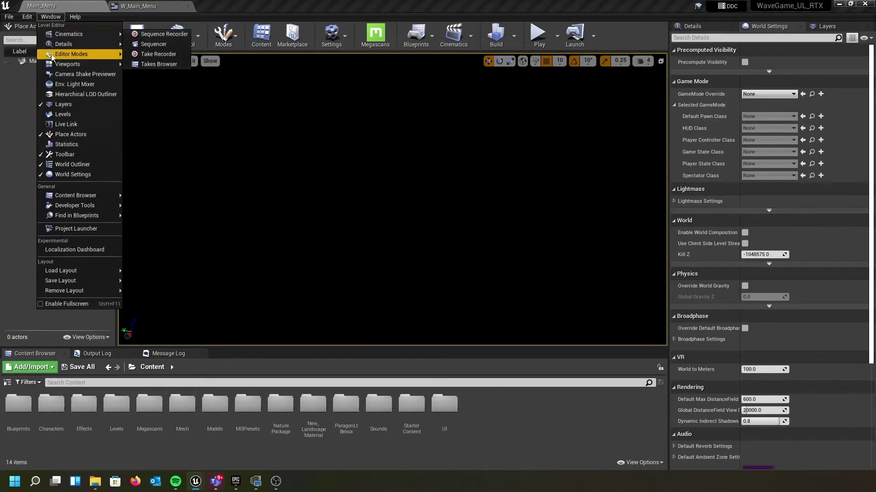
mouse_move(54, 58)
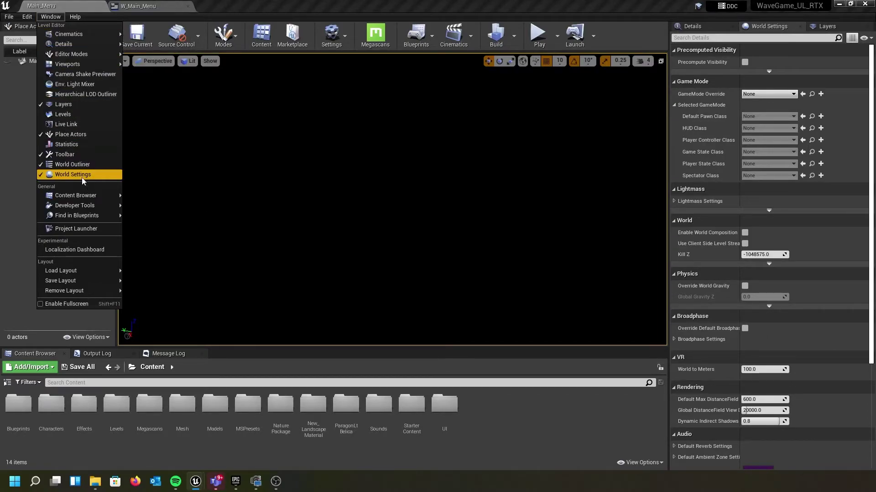
click(763, 29)
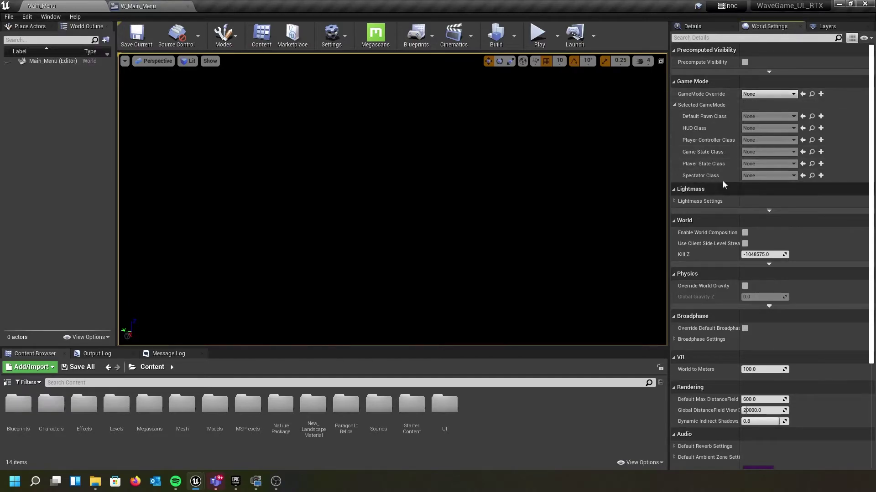
In Blueprints/GameMode, add a Game Mode Base blueprint named BP_MainMenu_GM
double_click(18, 406)
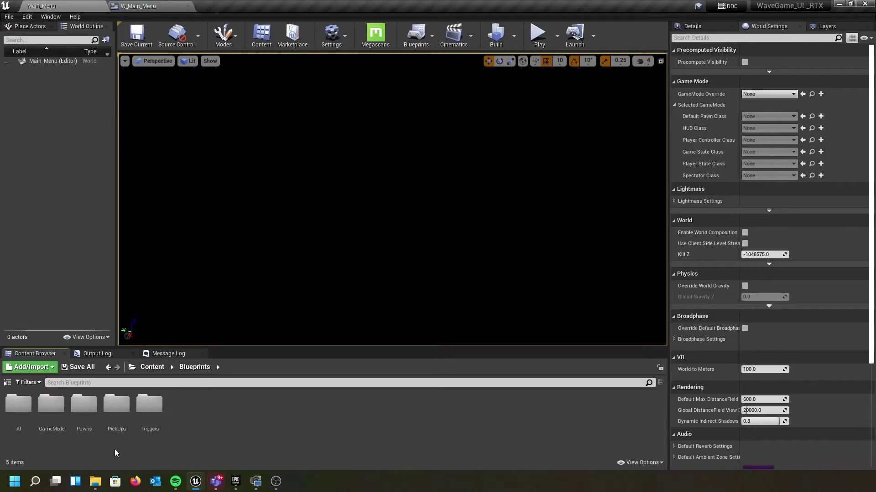
double_click(52, 406)
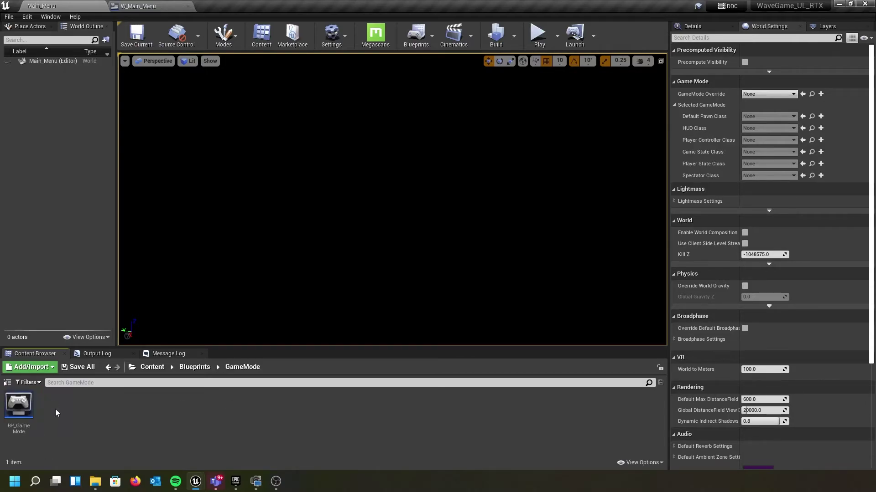
right_click(93, 410)
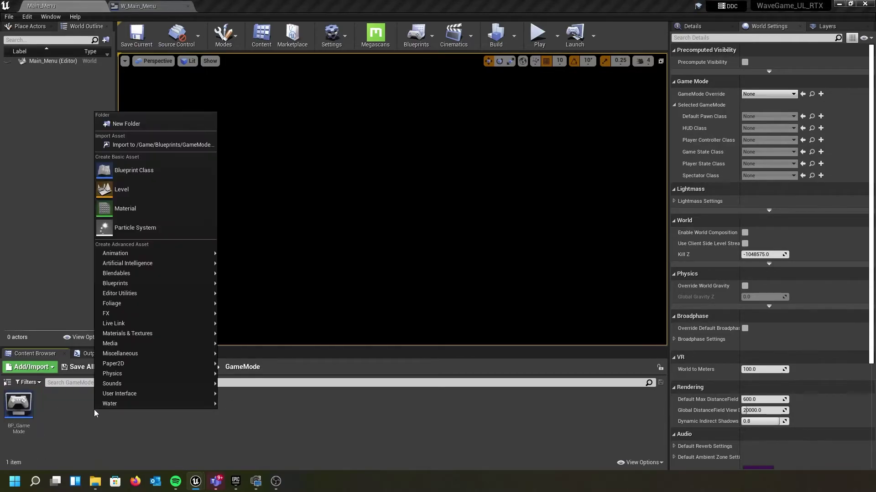
click(130, 173)
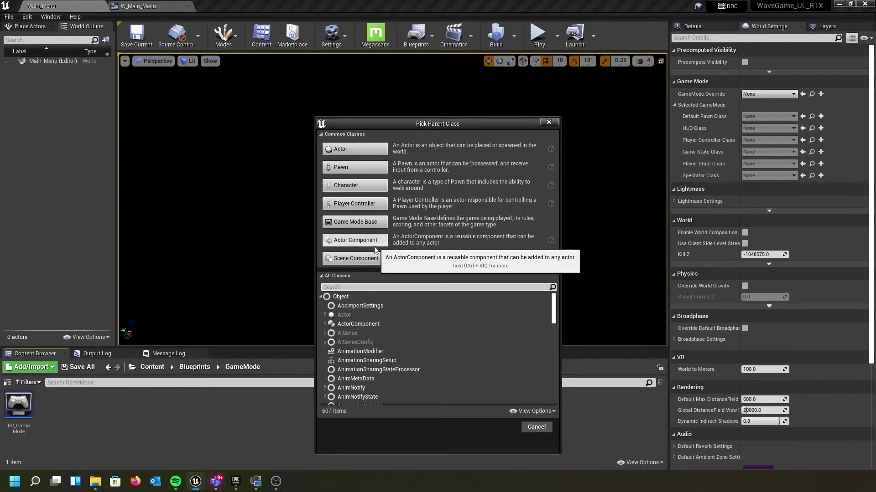
click(350, 224)
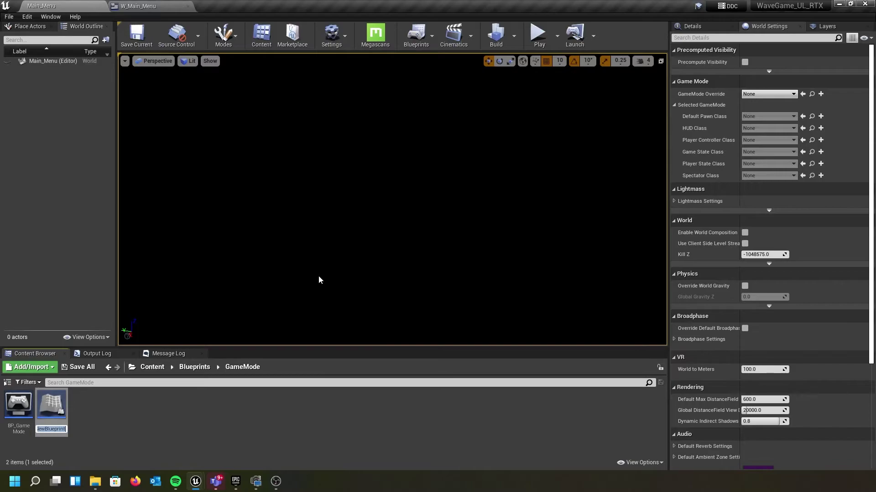
text(BP_MainMenu_GM)
key(Return)
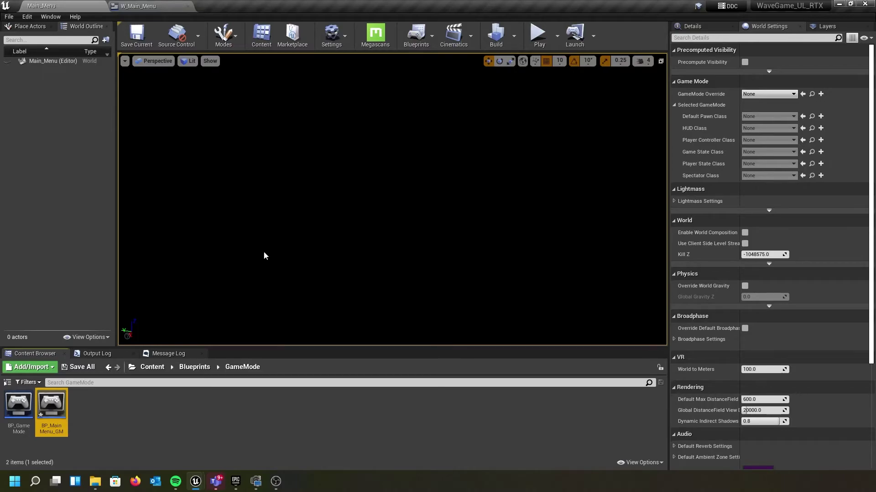
Inspect BP_MainMenu_GM's Event Graph nodes, then go back to the Main_Menu level
double_click(52, 404)
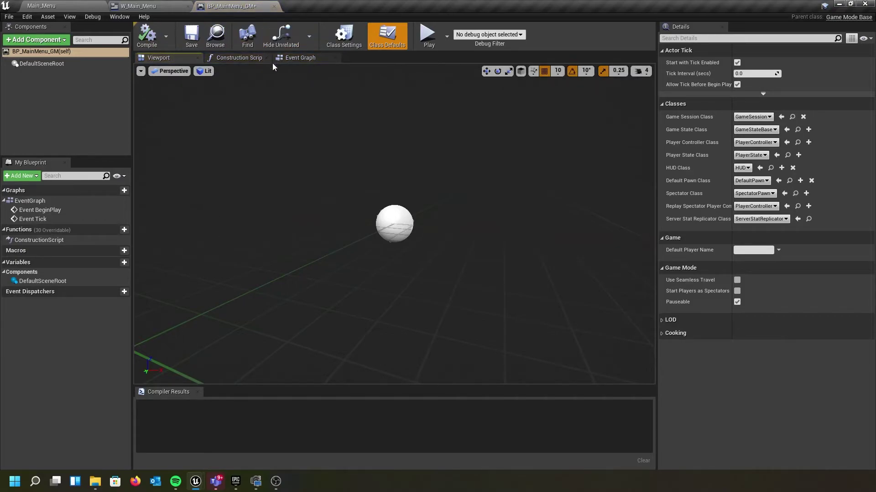
click(294, 60)
right_drag(340, 146, 190, 162)
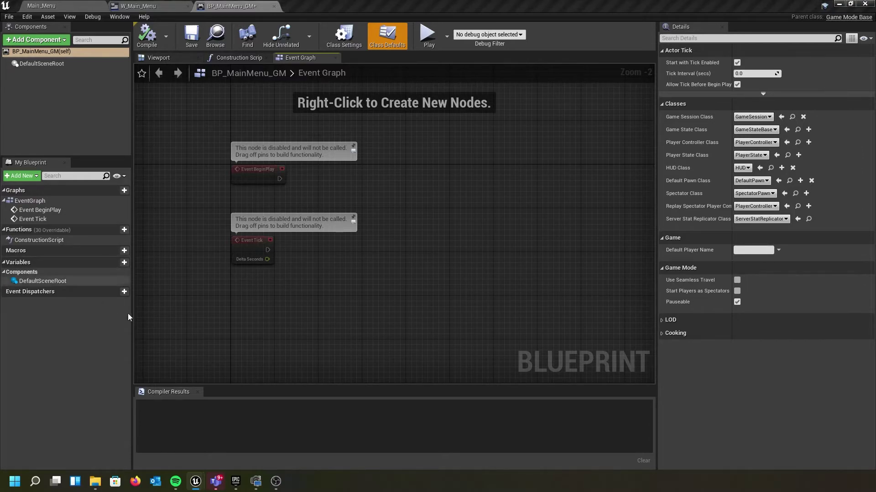
click(50, 7)
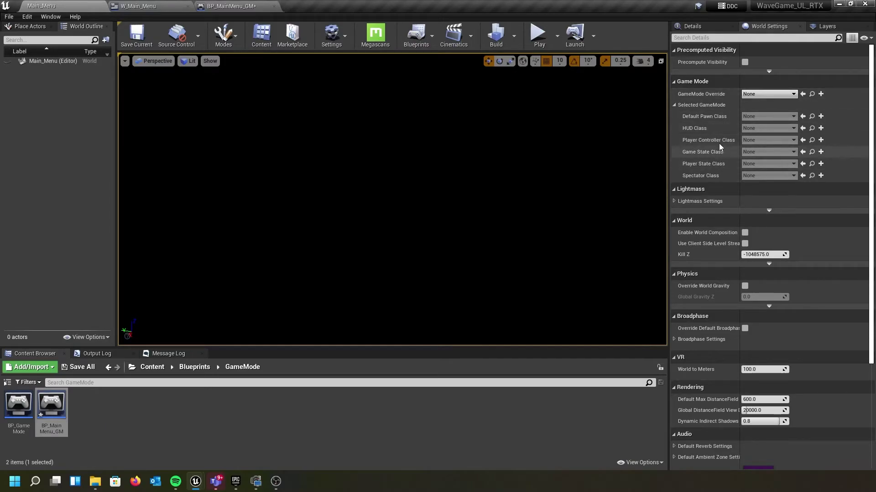
Add a new Player Controller-based Blueprint Class called BP_PlayerController
right_click(112, 415)
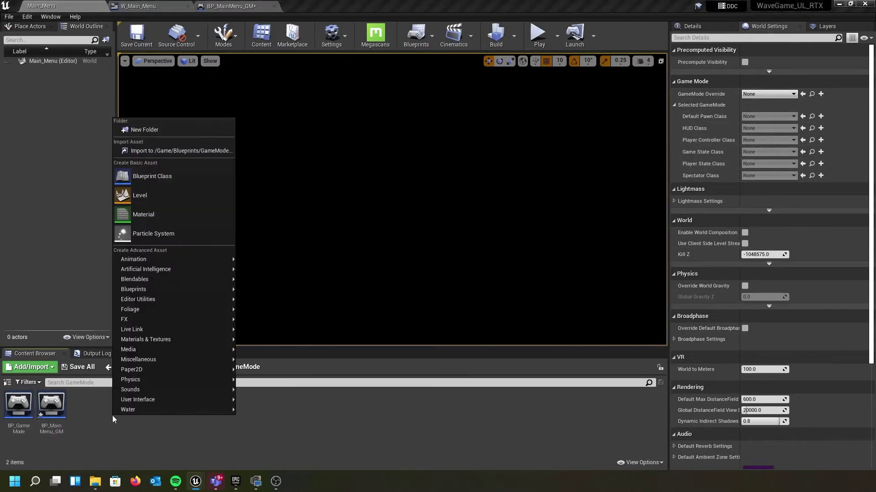
click(159, 175)
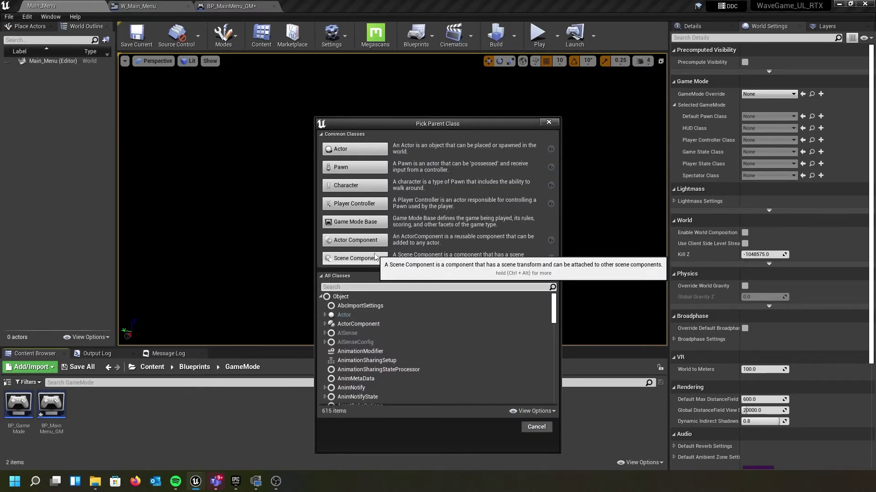
click(355, 204)
text(B)
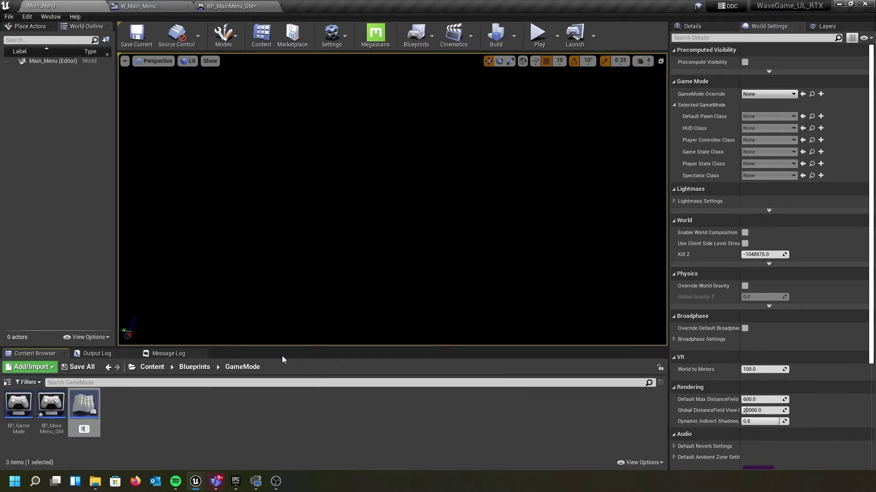
text(P_PlayerCont)
text(roller)
key(Return)
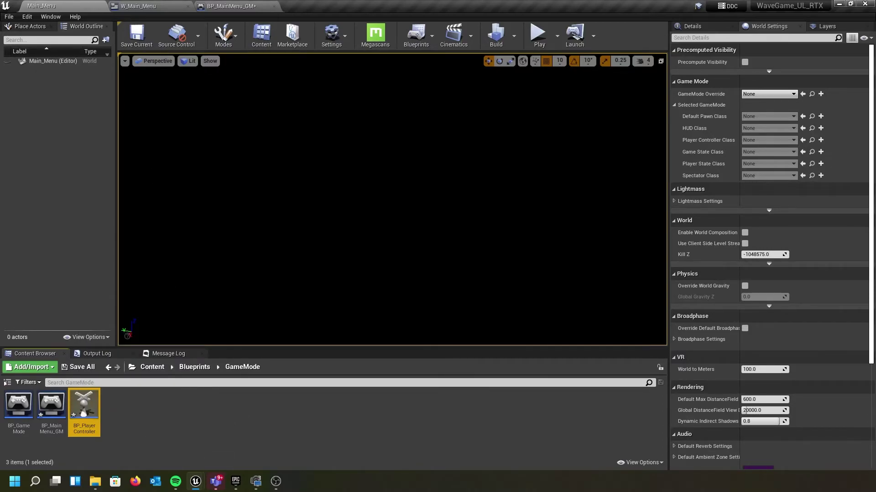
Open BP_PlayerController, check its BeginPlay and Tick nodes, and save it
double_click(86, 403)
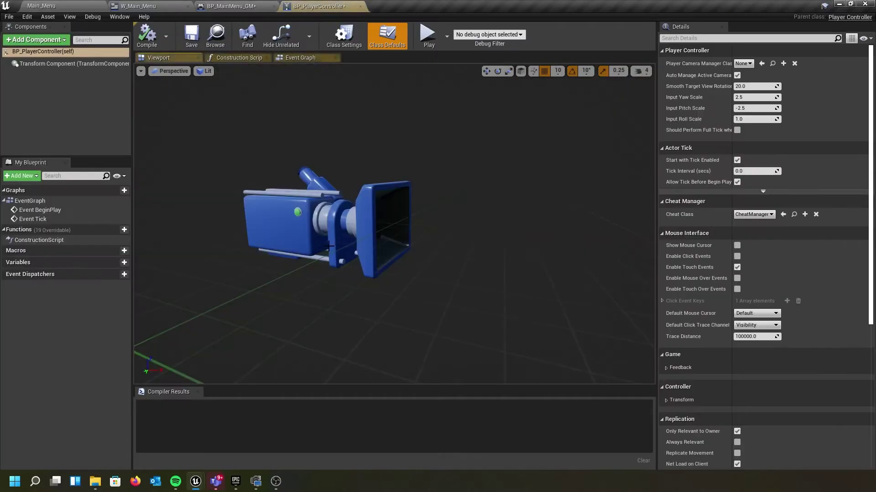
click(297, 58)
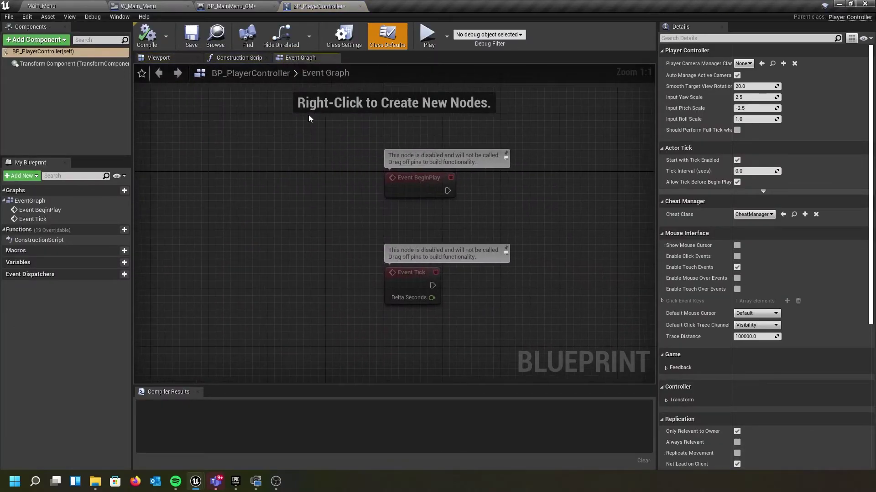
scroll(329, 164, down, 1)
right_drag(329, 164, 264, 147)
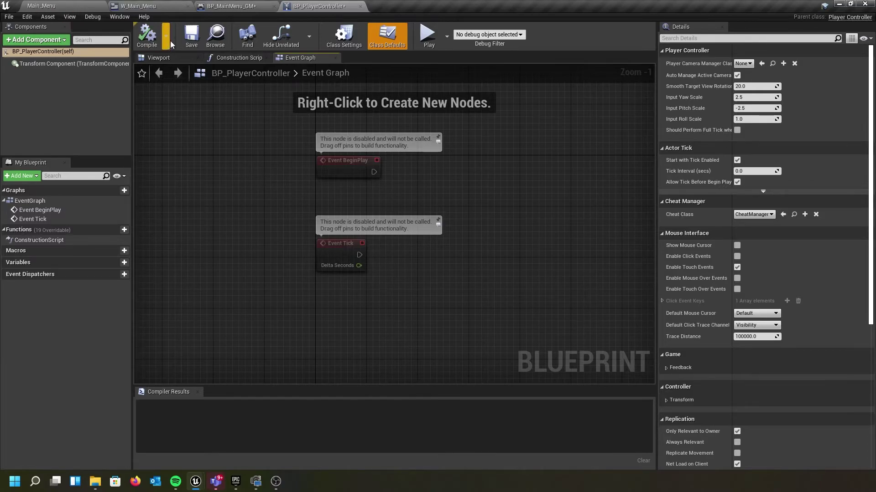
click(193, 36)
Save BP_MainMenu_GM and close the BP_PlayerController editor
click(230, 6)
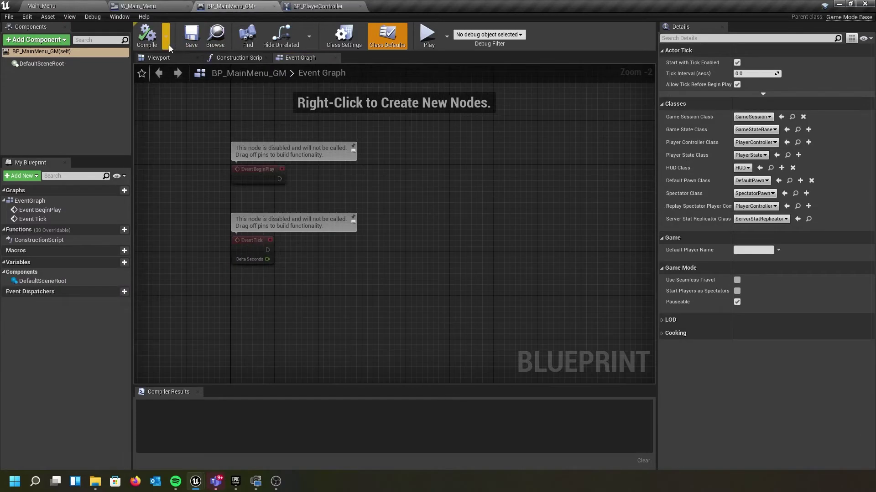
click(189, 36)
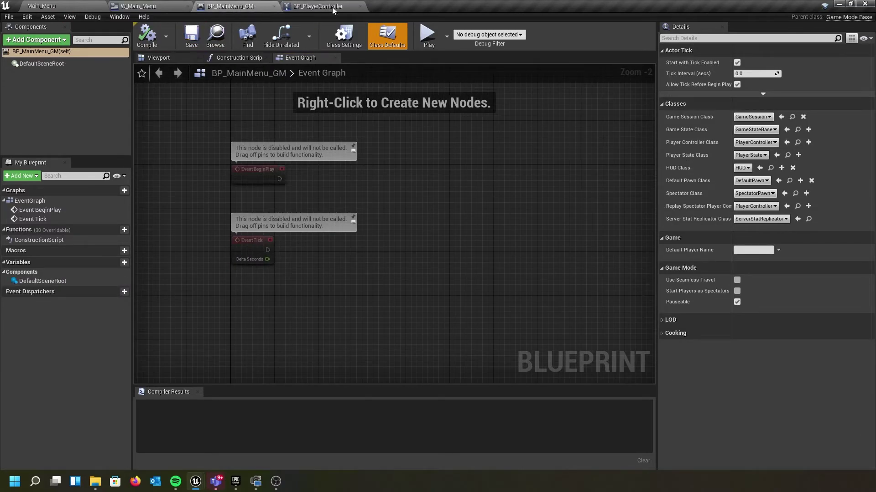
click(360, 6)
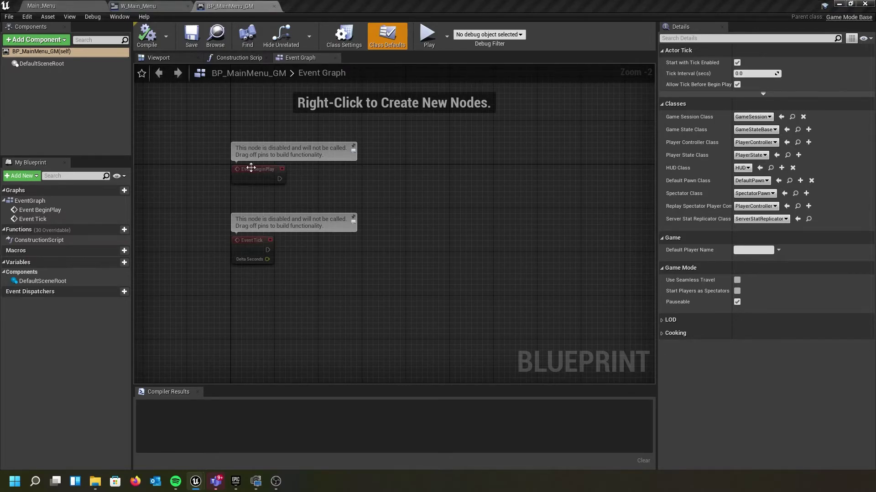
Set BP_MainMenu_GM's Player Controller Class to BP_PlayerController and Default Pawn Class to None
click(771, 142)
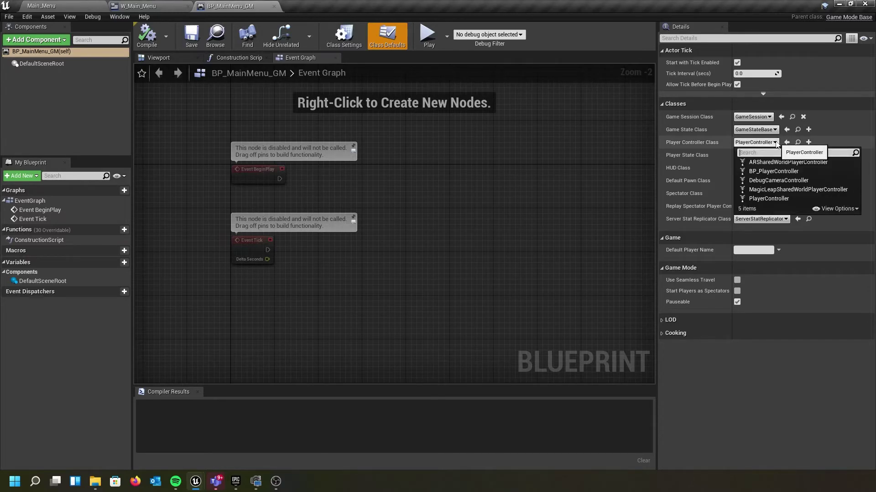
click(775, 173)
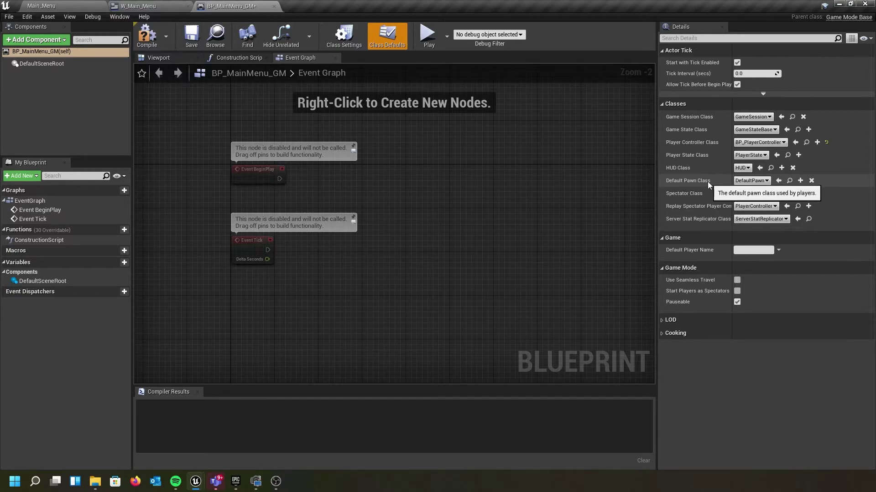
click(767, 181)
click(760, 202)
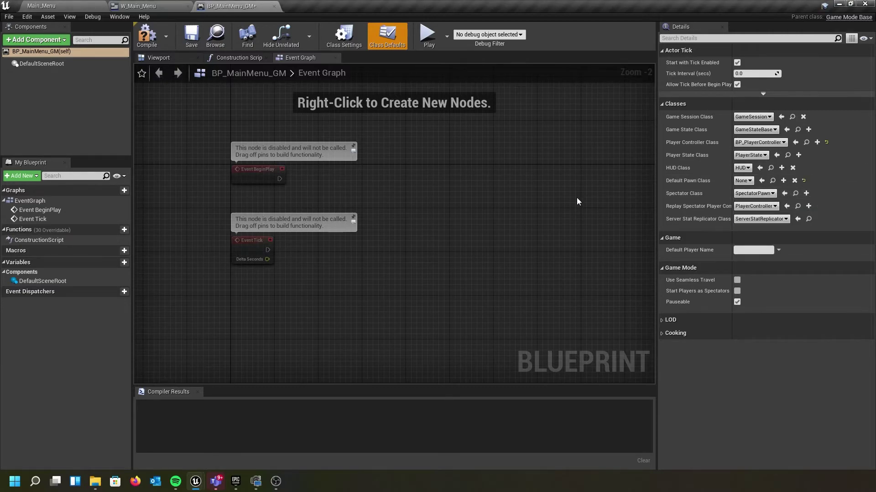
Compile and save BP_MainMenu_GM, then switch to the W_Main_Menu designer
click(146, 36)
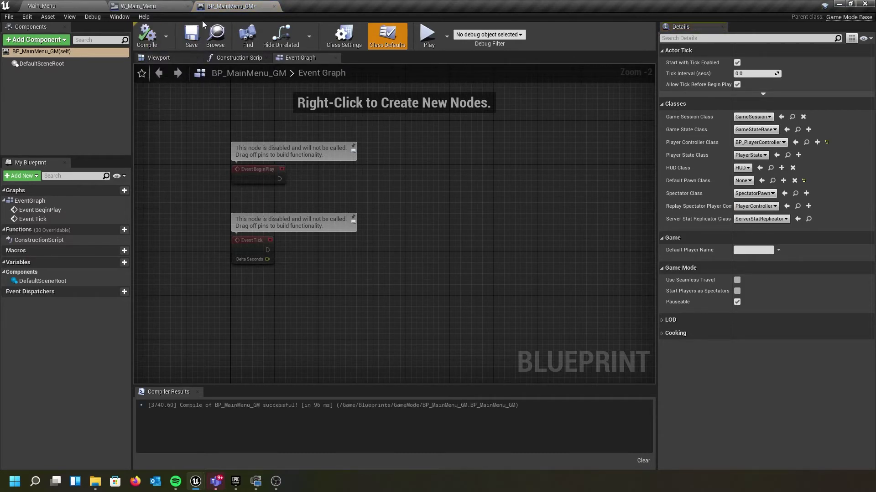
click(191, 36)
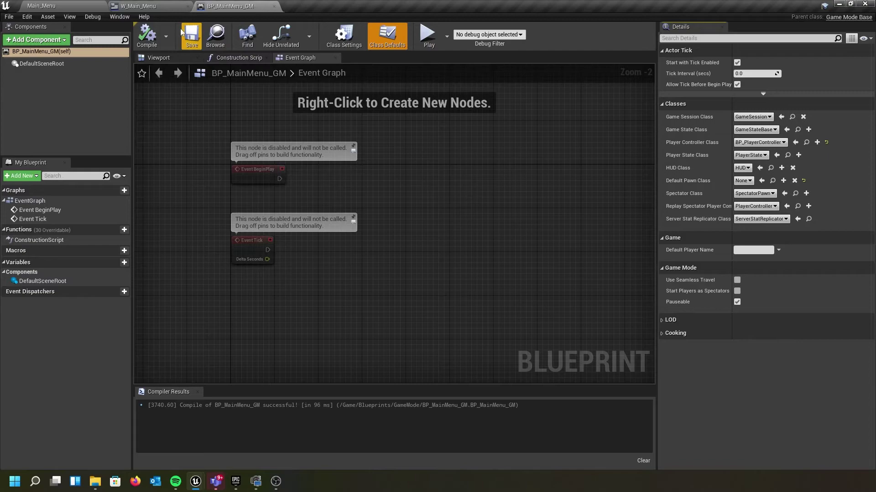
click(146, 8)
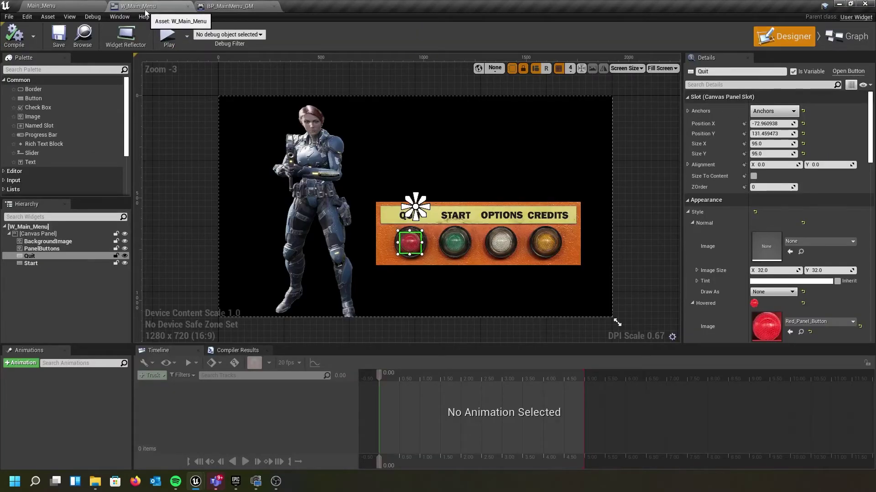
Set Main_Menu's World Settings GameMode Override to BP_MainMenu_GM, then play-test and stop with Esc
click(228, 7)
click(48, 7)
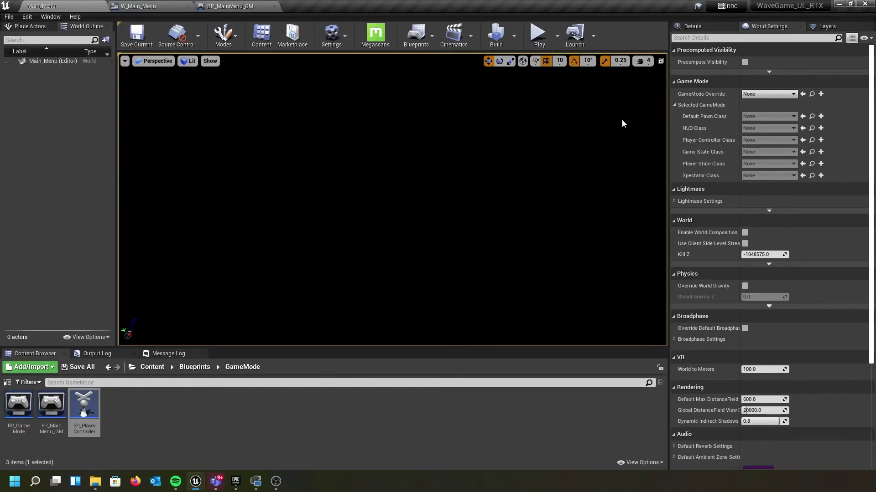
click(776, 94)
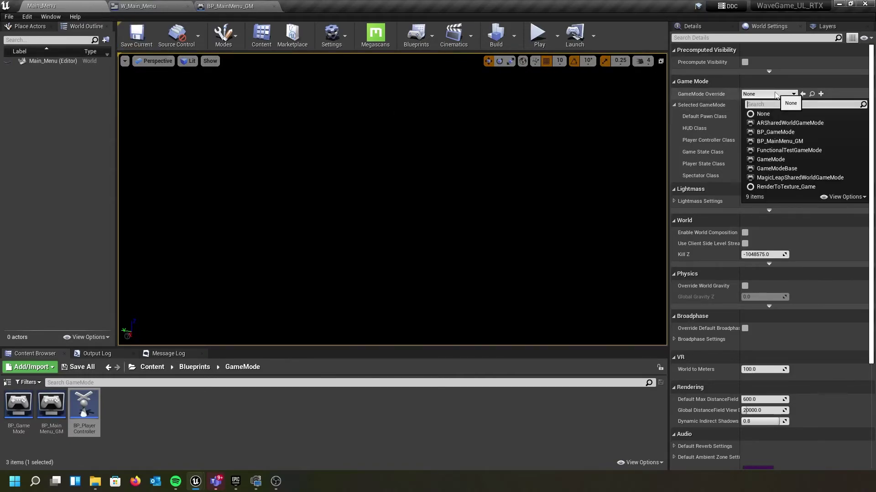
click(767, 141)
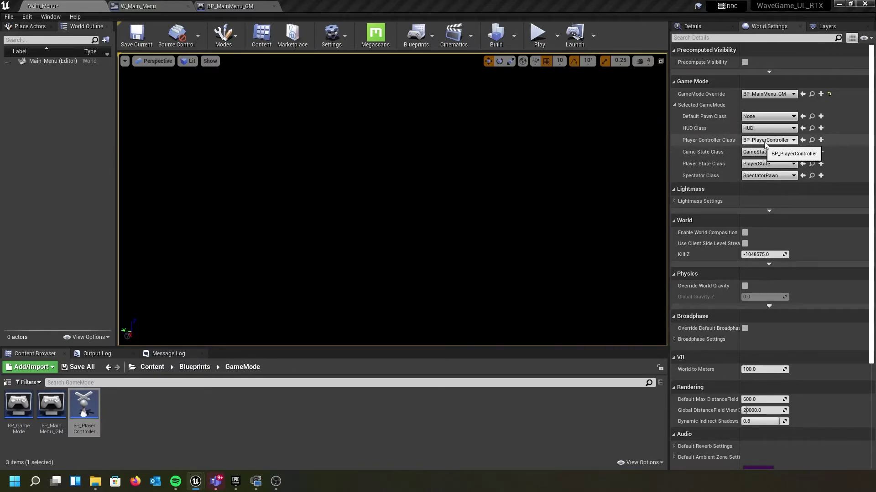
click(536, 38)
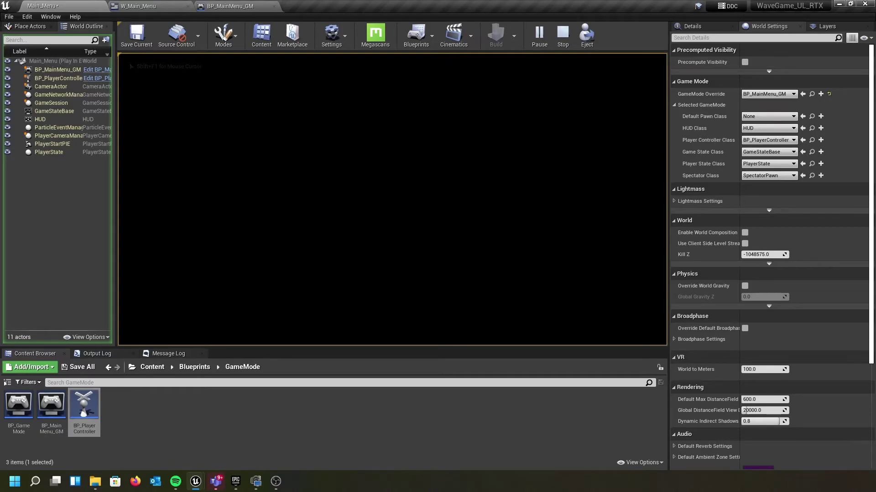
key(Escape)
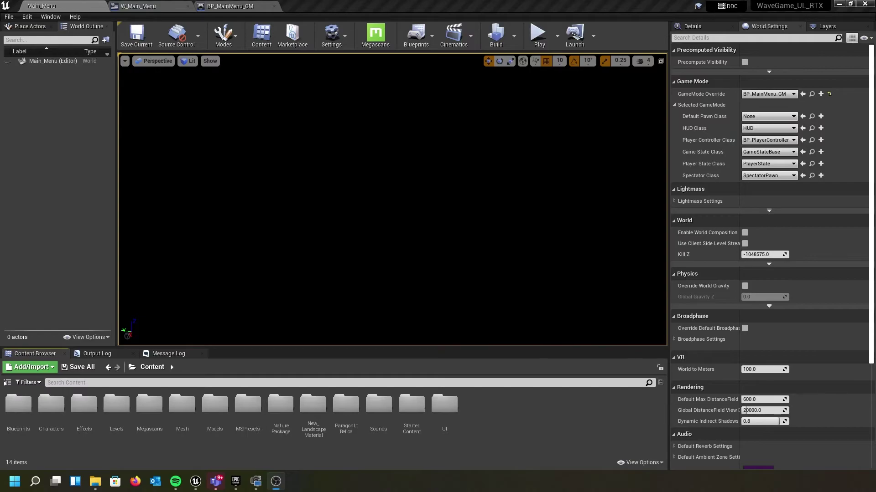
In Project Settings > Maps & Modes, set Default Pawn Class to None
click(28, 16)
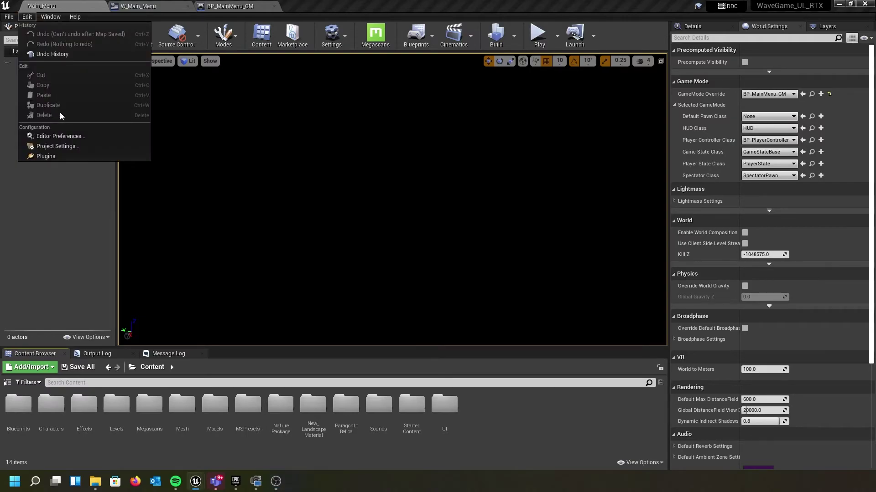
click(66, 146)
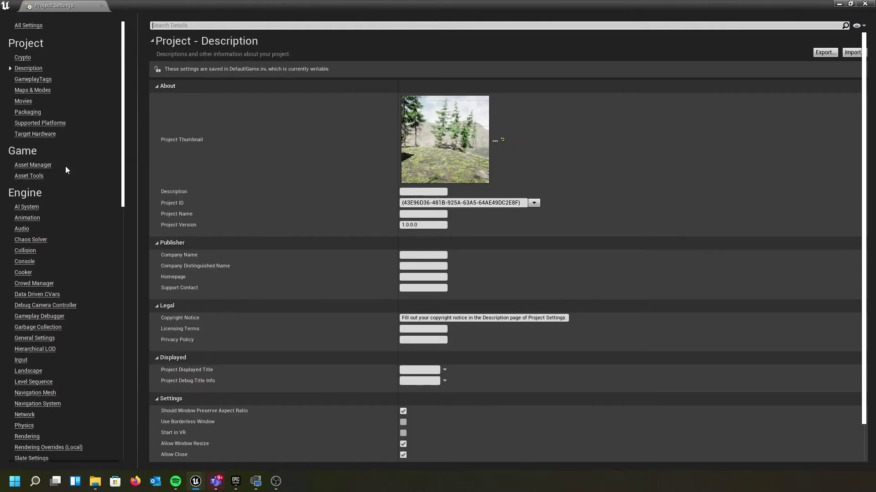
click(40, 90)
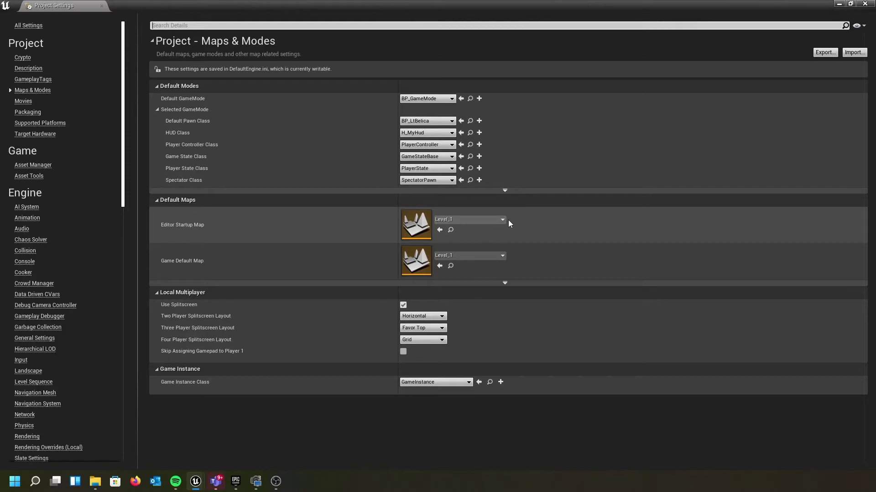
click(182, 25)
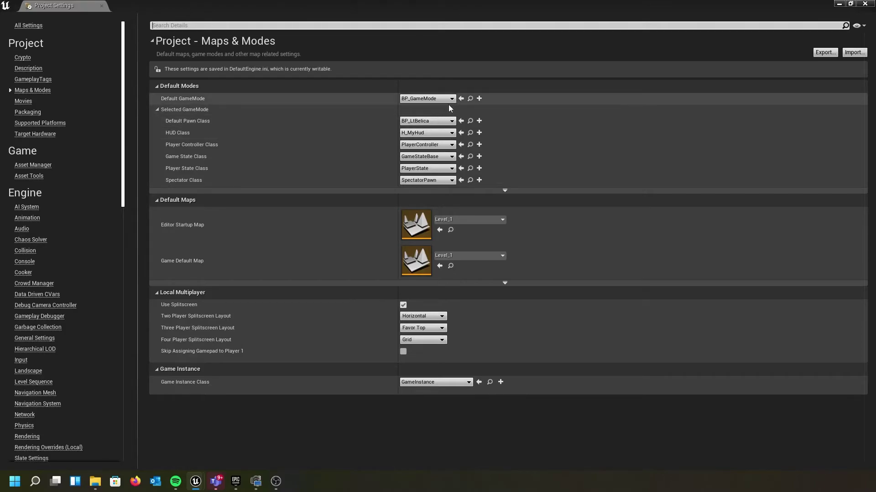
click(440, 121)
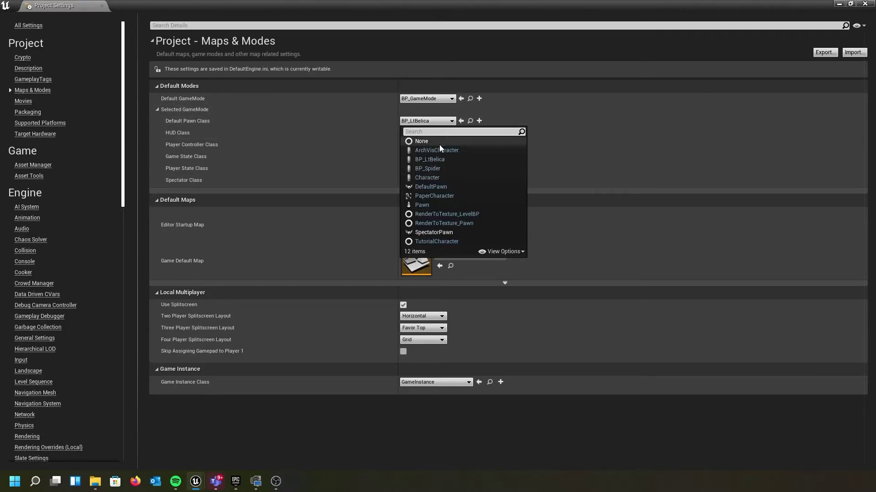
click(437, 141)
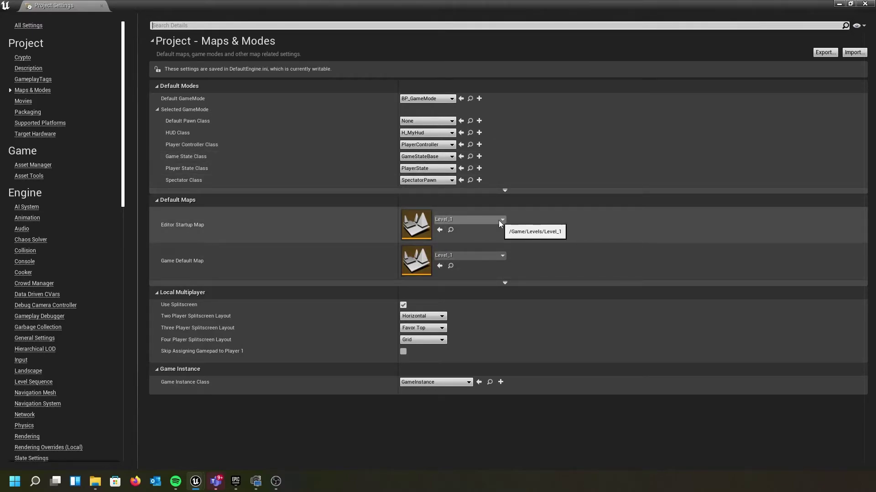
Set Editor Startup Map and Game Default Map to Main_Menu, and dock Project Settings
click(502, 220)
scroll(475, 357, down, 2)
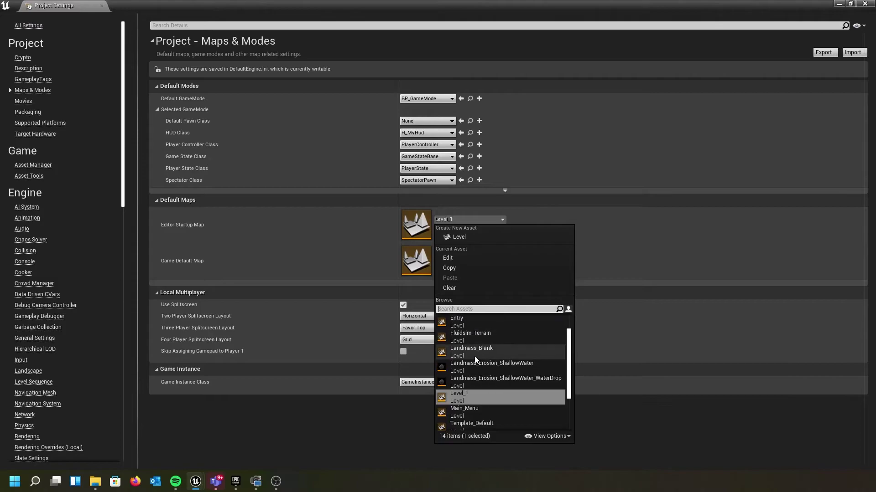
click(462, 387)
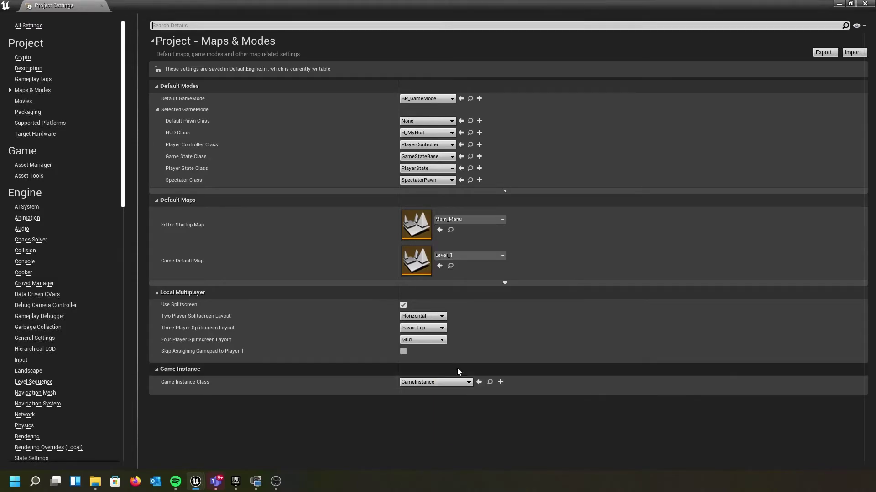
click(486, 255)
scroll(472, 206, down, 2)
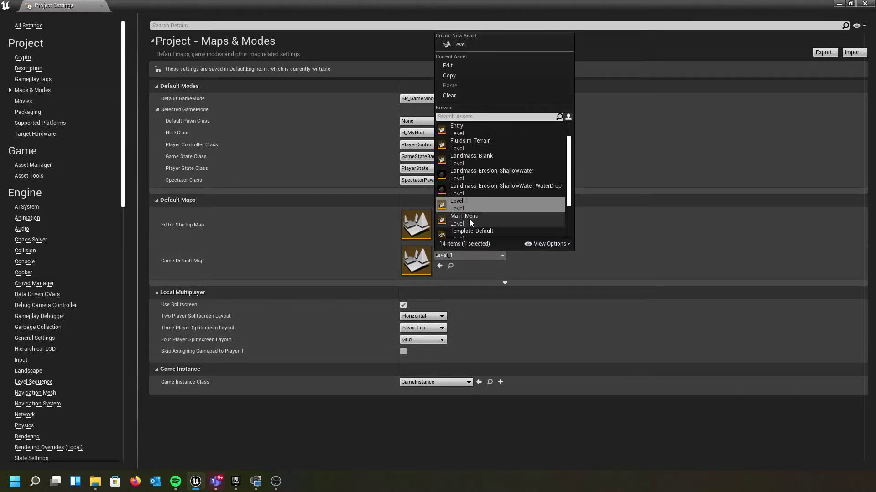
click(470, 220)
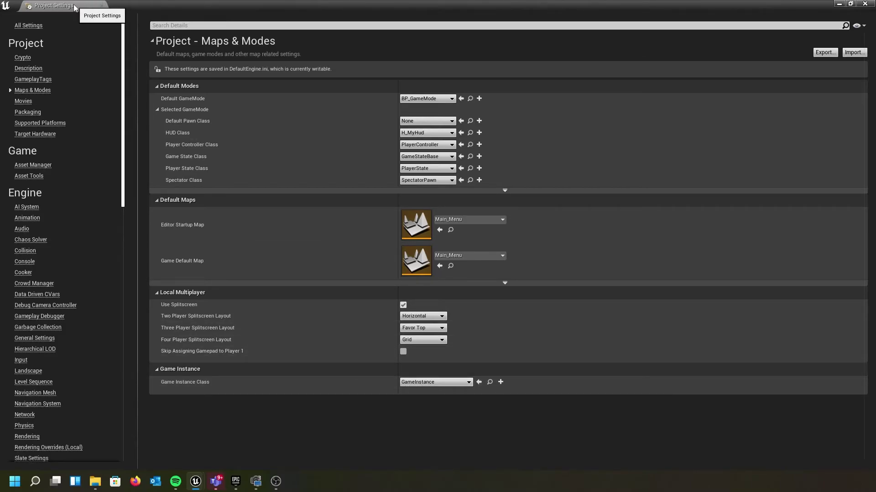
drag(74, 8, 322, 7)
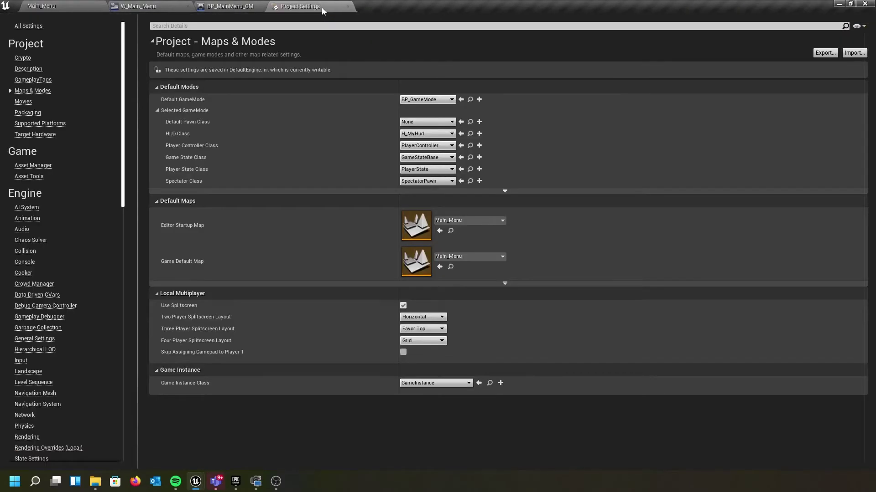
Go back to the Main_Menu level and browse to Content > Blueprints > GameMode
click(30, 5)
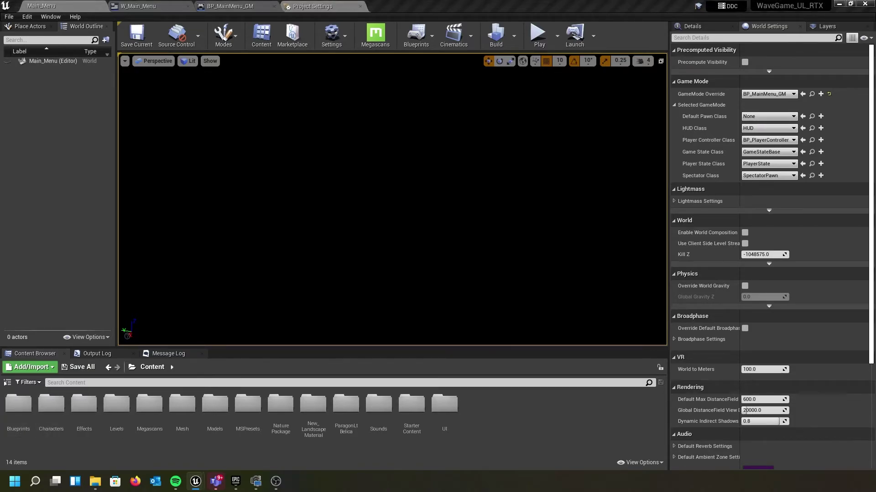
double_click(18, 406)
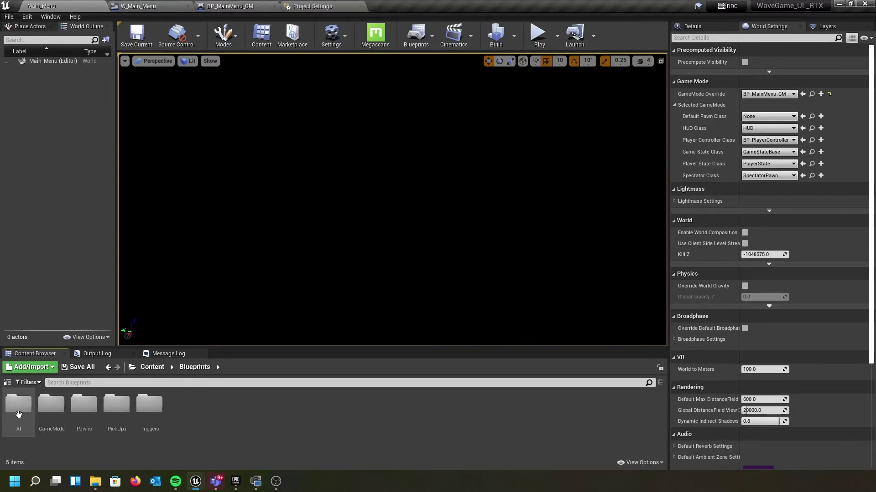
double_click(51, 404)
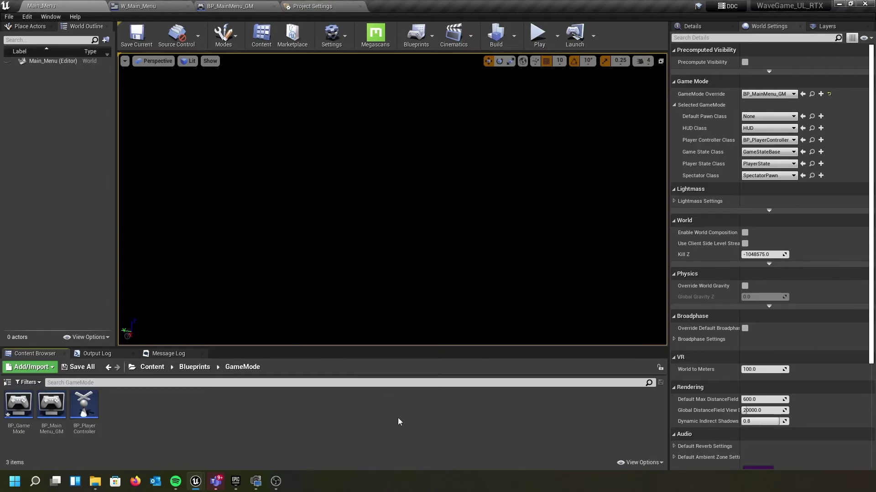
Create a Blueprint Class with parent GameInstance, found by searching 'gameins', and name it BP_WaveGame_Inst
right_click(187, 404)
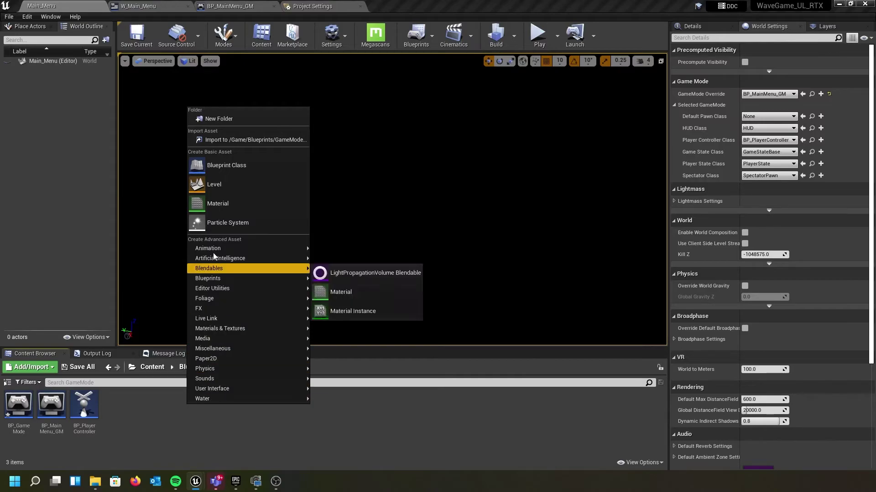
click(217, 166)
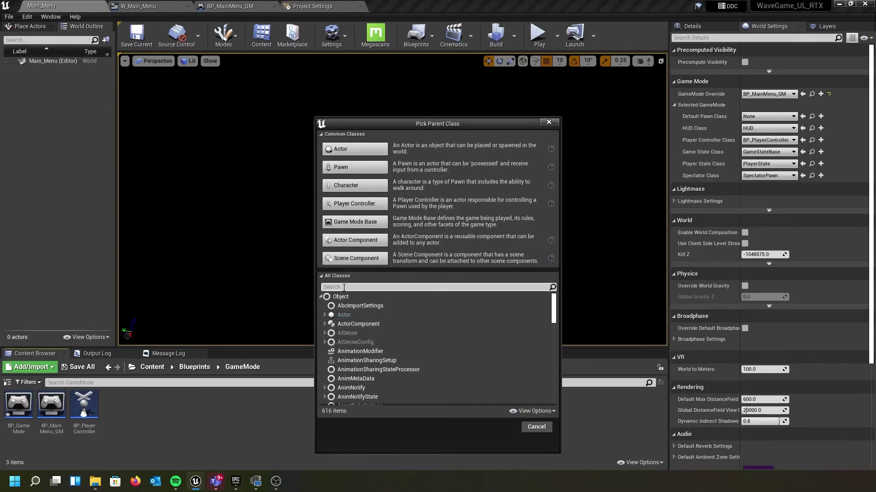
text(gameinst)
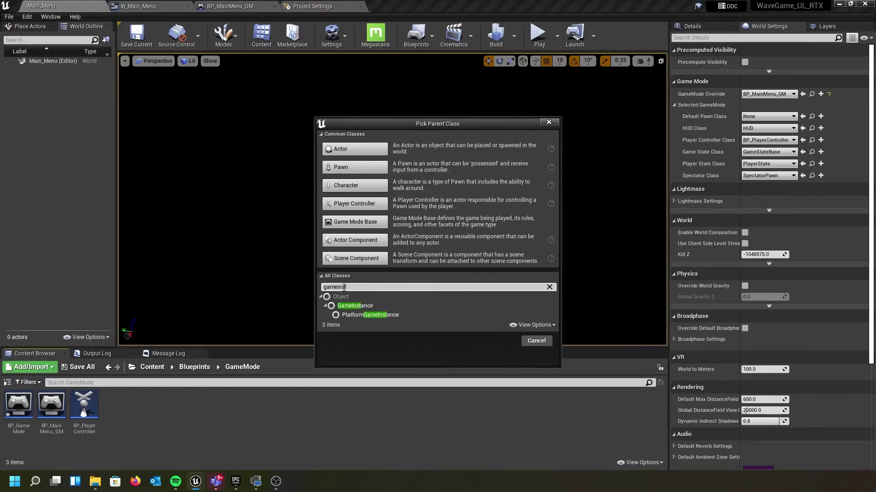
click(355, 306)
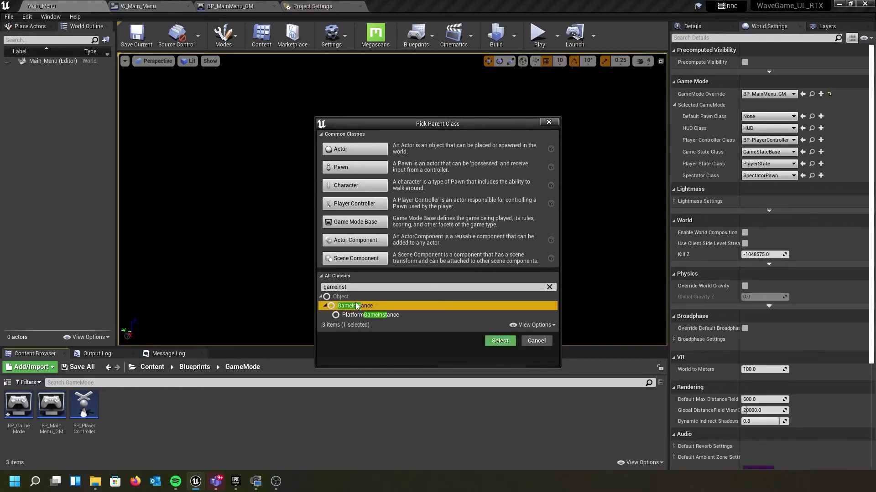
click(500, 341)
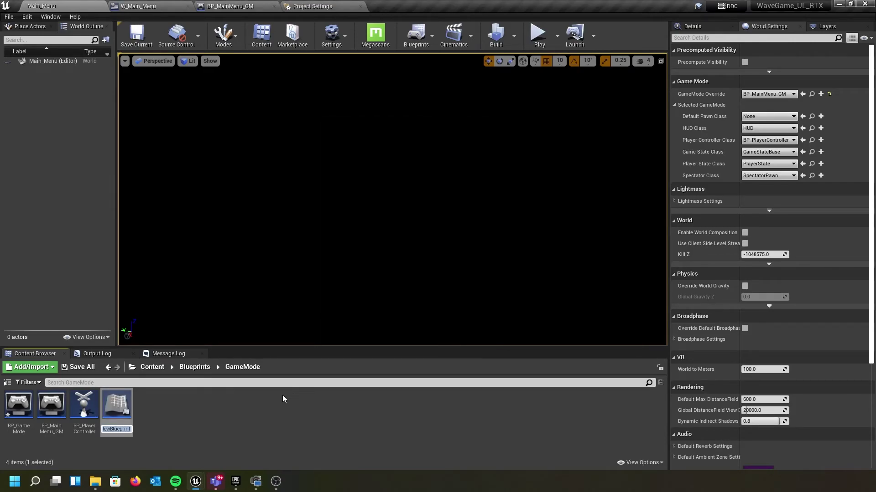
key(Home)
key(BackSpace)
key(BackSpace)
key(BackSpace)
key(BackSpace)
key(BackSpace)
key(BackSpace)
key(BackSpace)
text(BP_WaveGame_Inst)
key(Return)
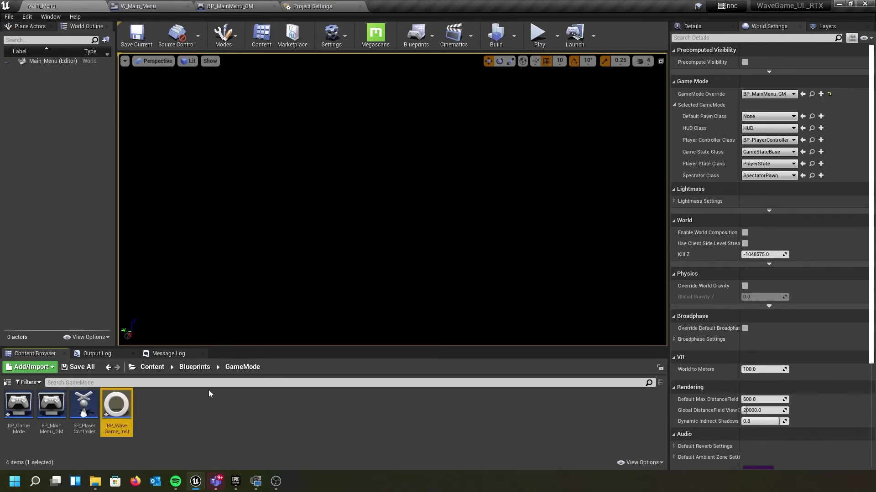
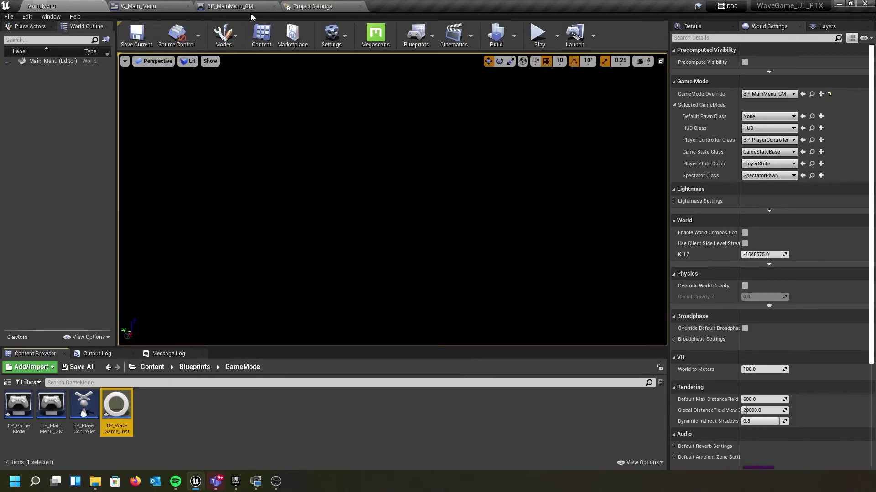
Set Maps & Modes' Game Instance Class to BP_WaveGame_Inst and close Project Settings
click(324, 5)
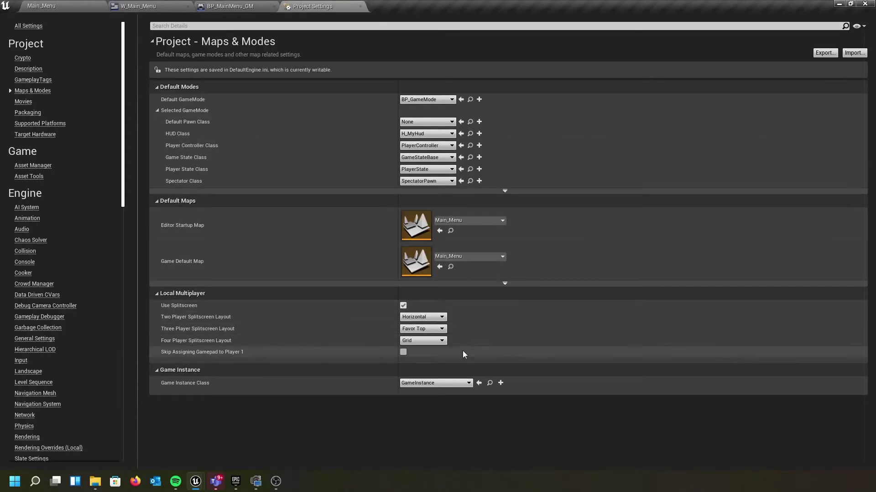
click(459, 385)
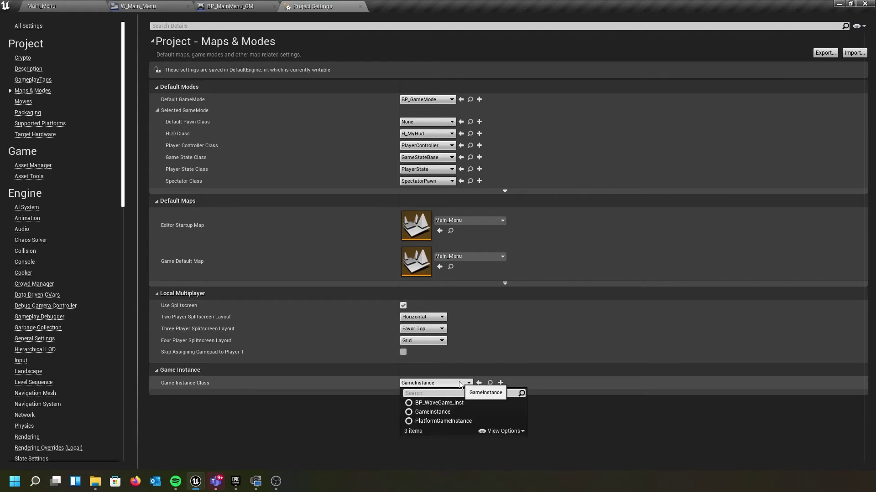
click(439, 403)
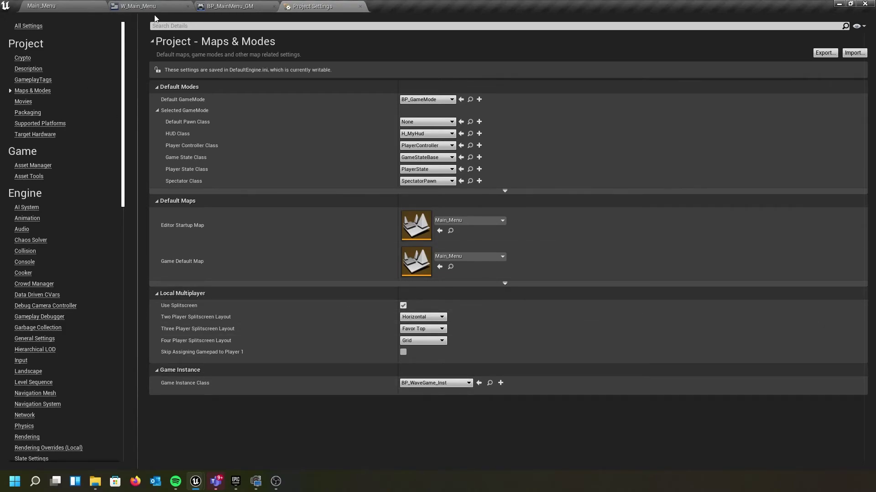
click(360, 6)
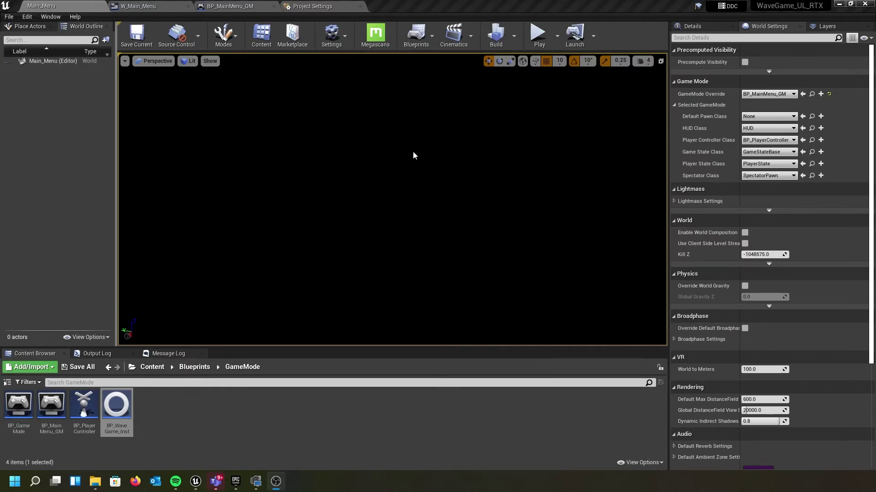
Play-test the Main_Menu level, stop it, and bring up the Blueprints dropdown
click(537, 33)
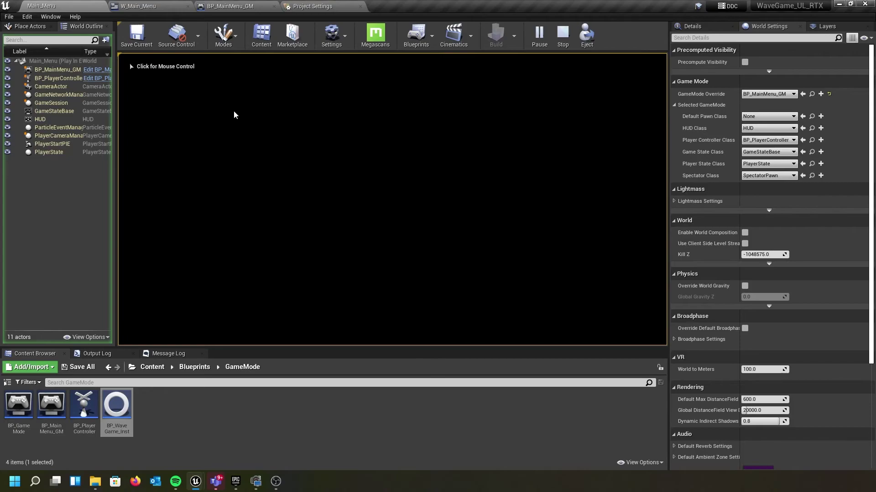
click(562, 36)
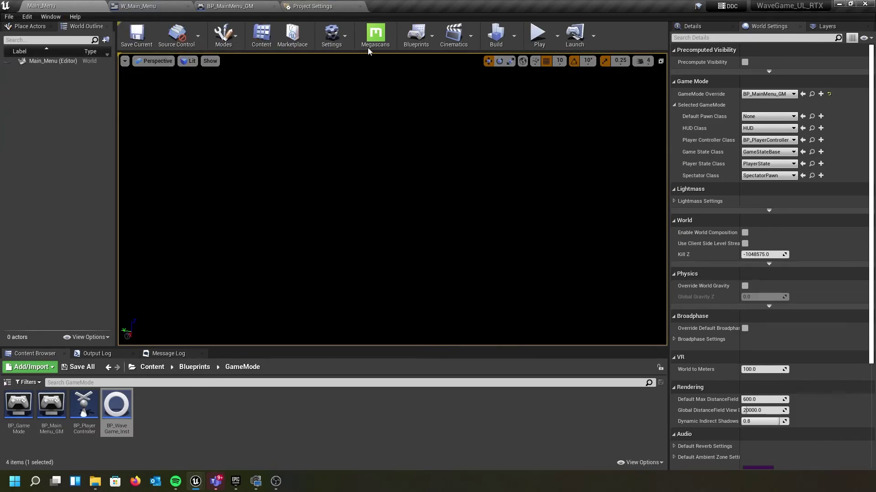
click(430, 36)
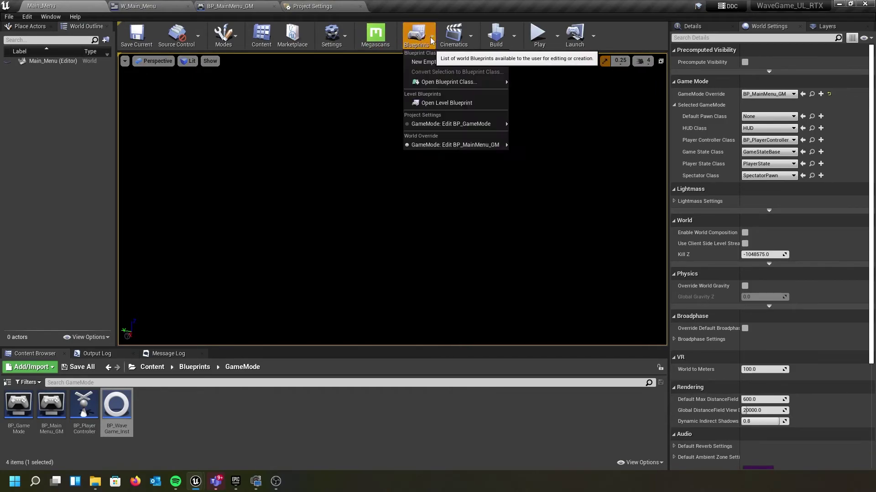
Open the Main_Menu level blueprint and pan to Event BeginPlay
click(432, 103)
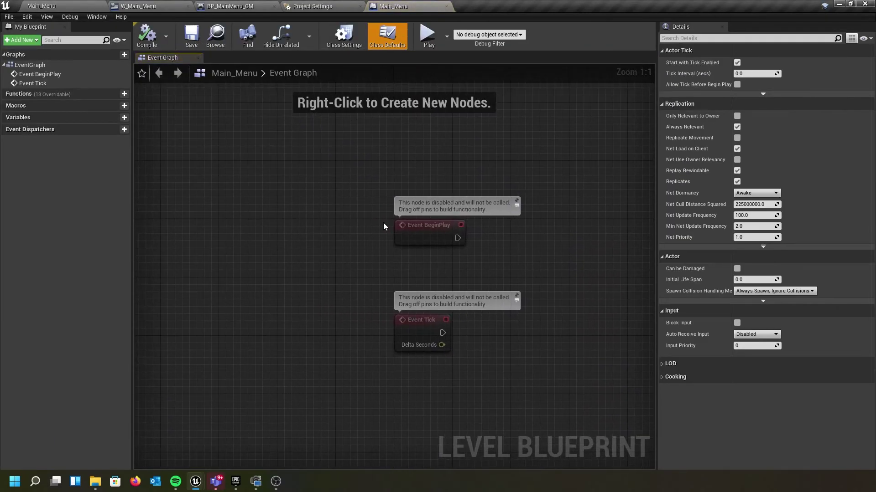
right_drag(383, 223, 318, 185)
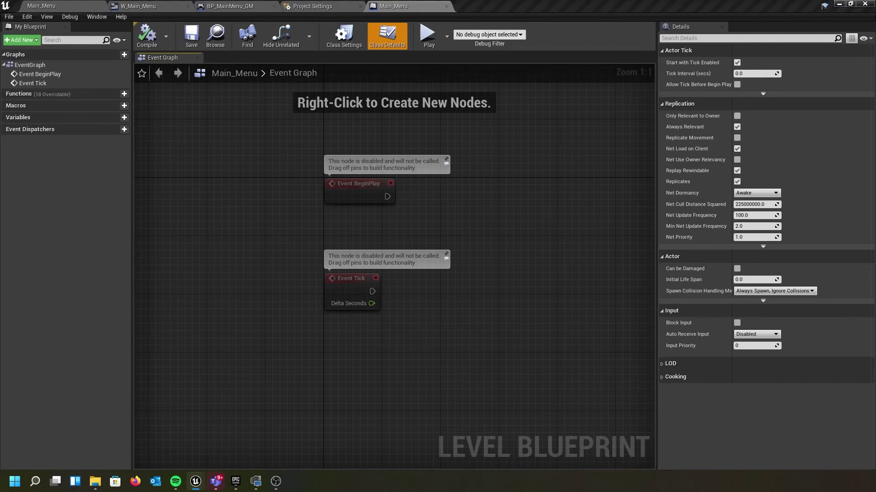
right_drag(433, 228, 318, 227)
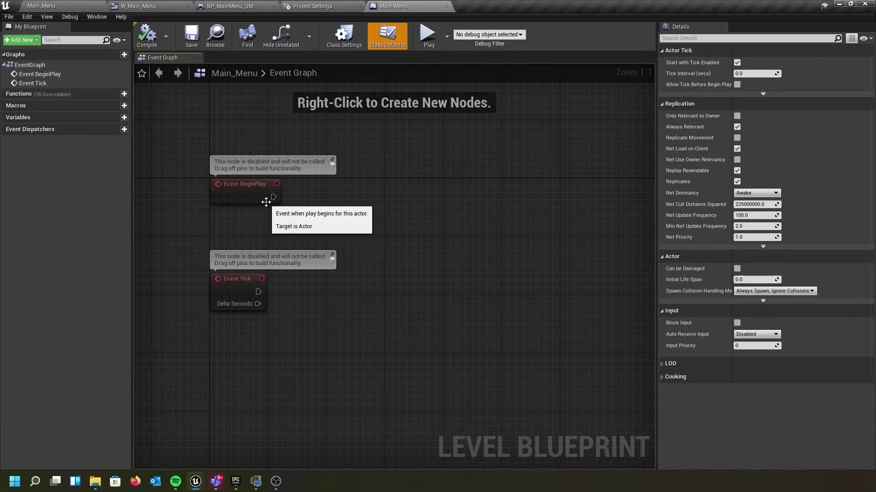
Connect a Create Widget node to Event BeginPlay with class W_Main_Menu
drag(273, 197, 347, 198)
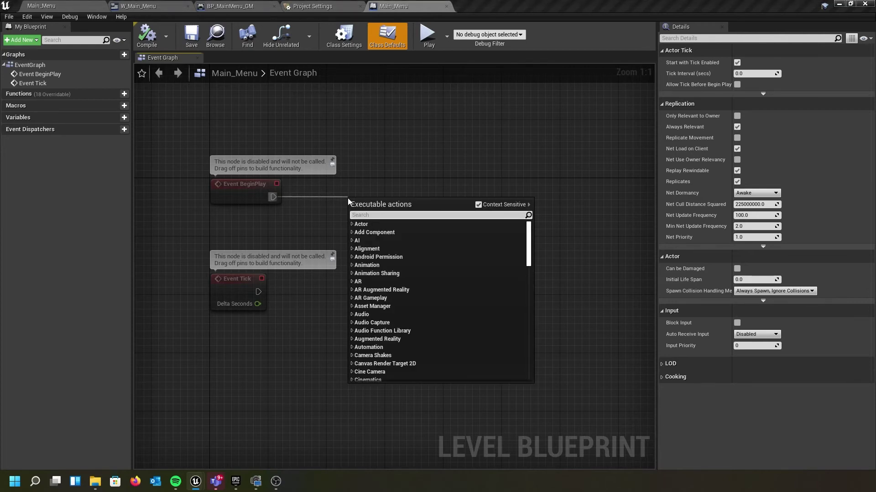
text(creat)
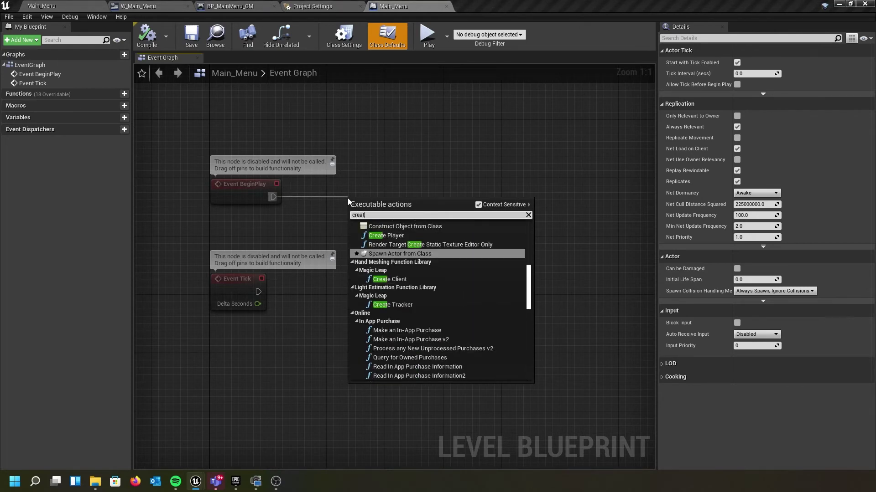
text(ew)
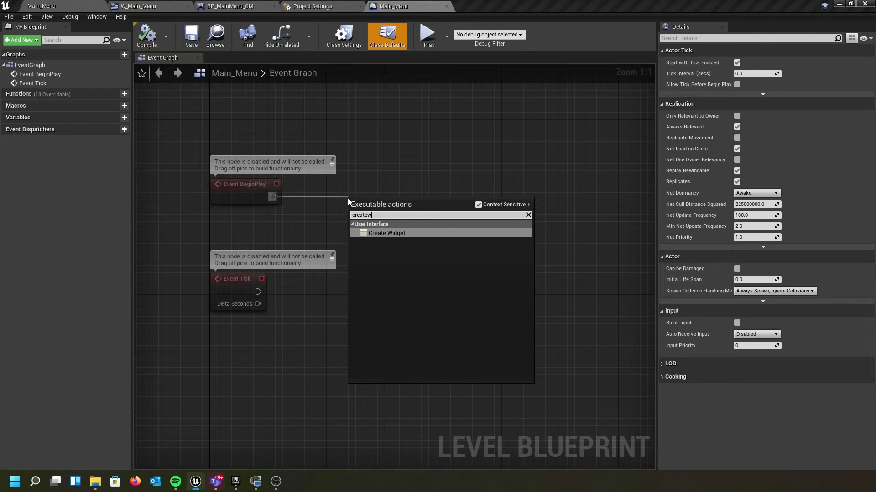
click(391, 232)
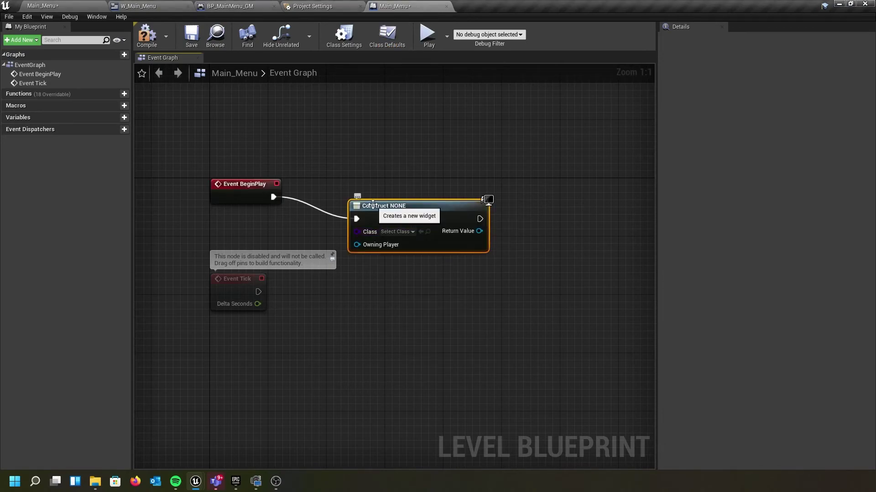
drag(385, 206, 378, 185)
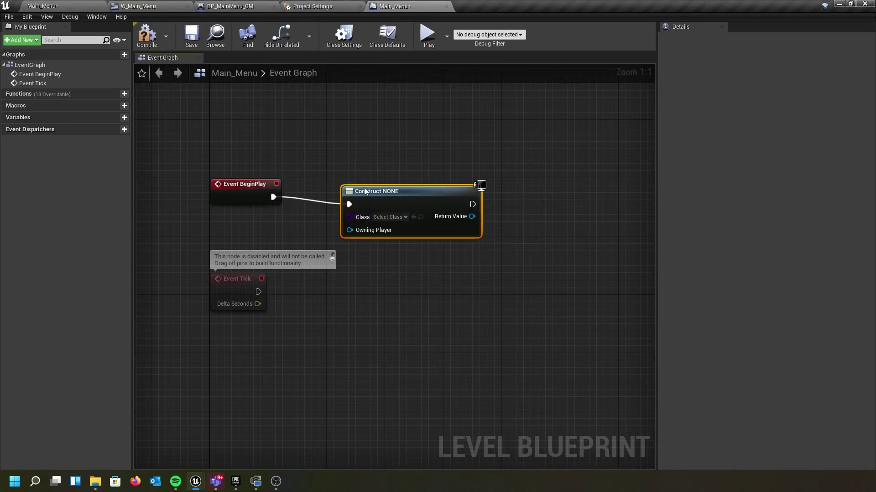
click(405, 210)
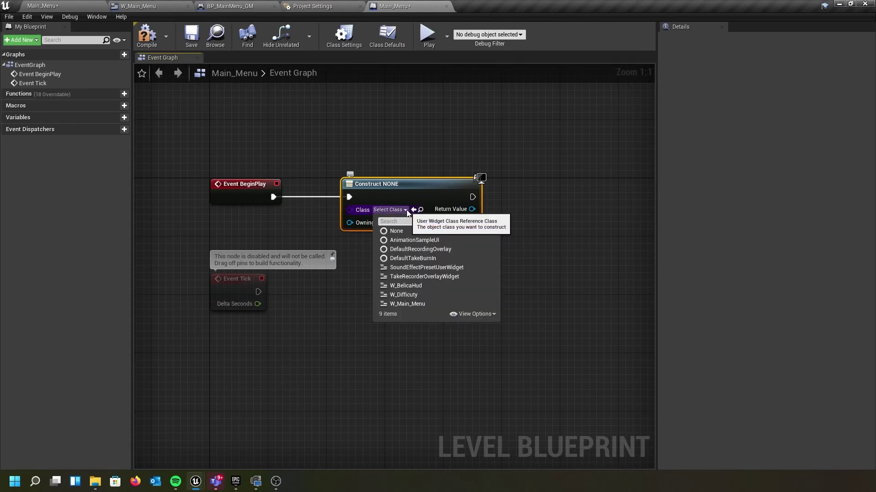
click(401, 303)
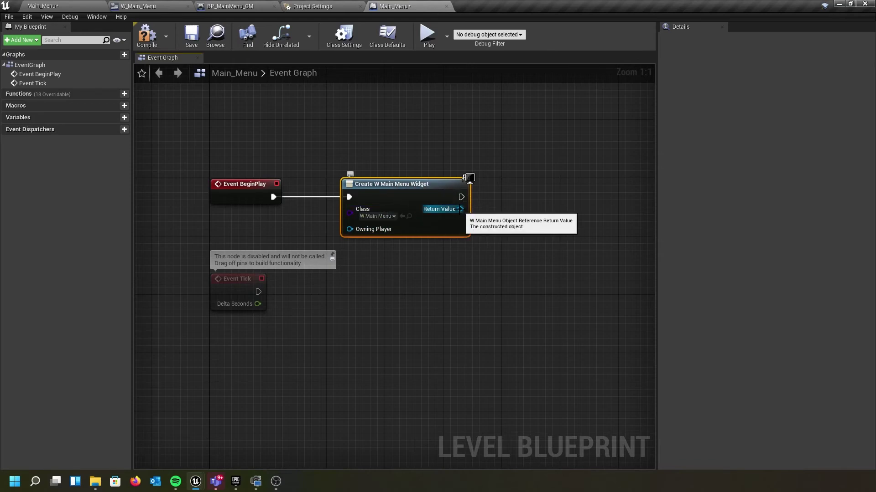
Feed the created widget's Return Value into an Add to Viewport node
drag(460, 209, 525, 204)
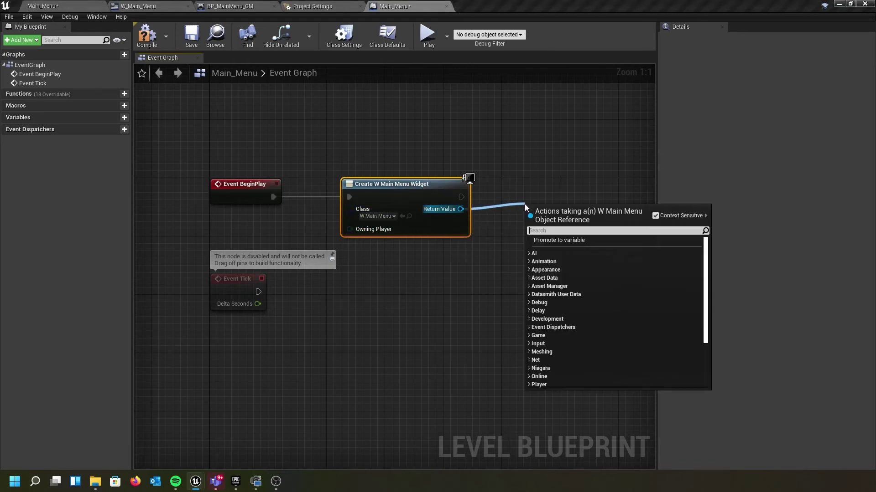
text(ad)
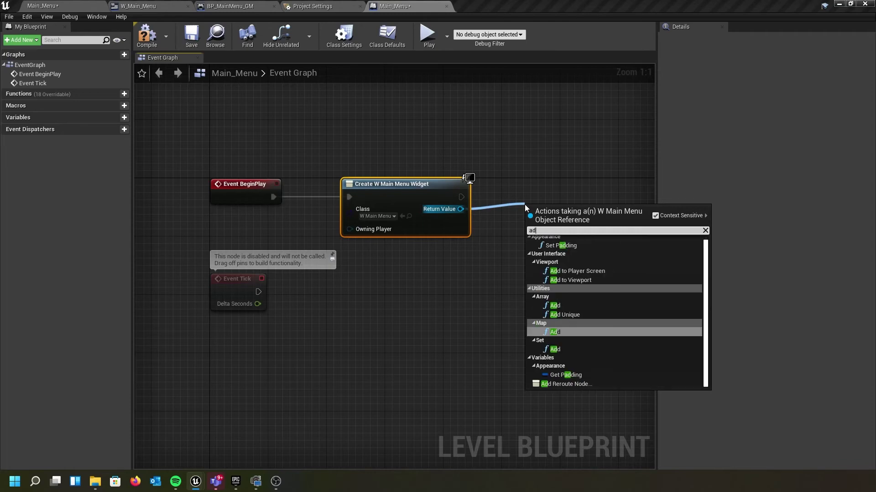
text(dtov)
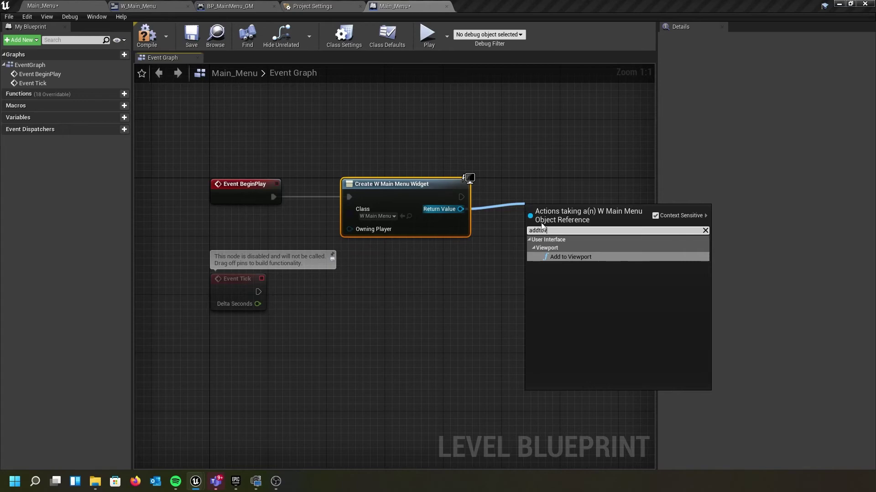
click(563, 256)
drag(545, 225, 539, 196)
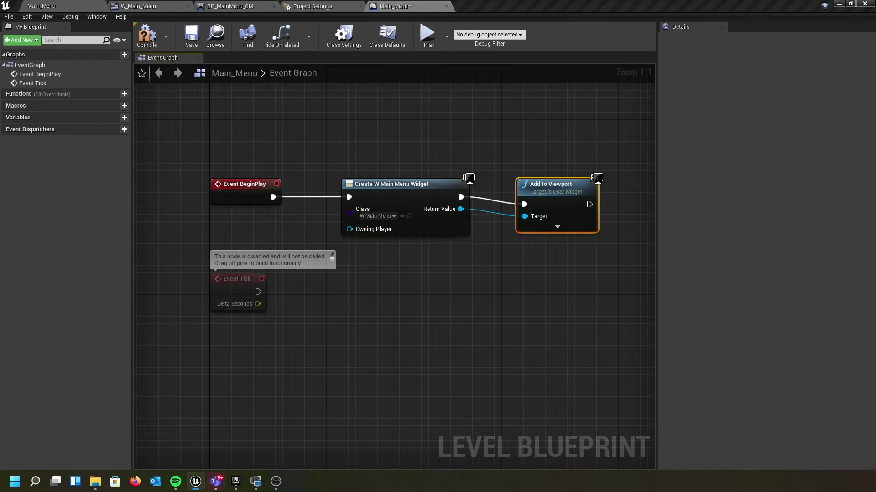
drag(537, 187, 530, 179)
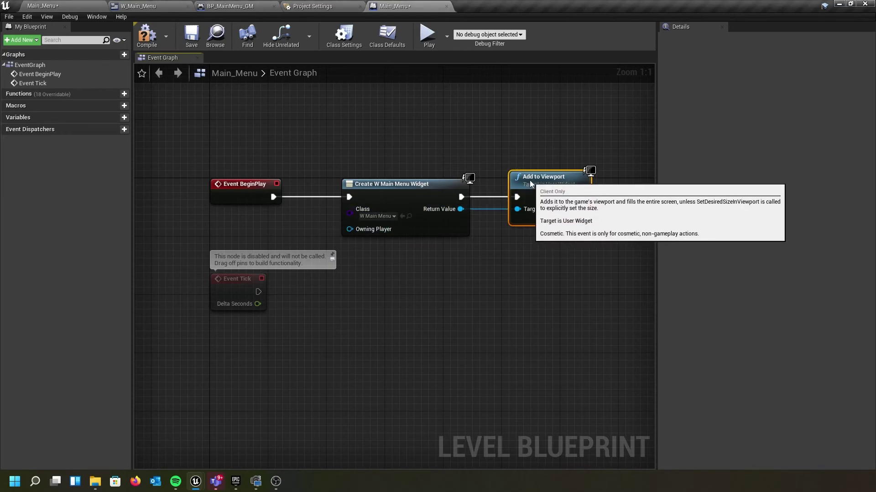
Compile and save the level blueprint, then go back to the Main_Menu level
click(147, 37)
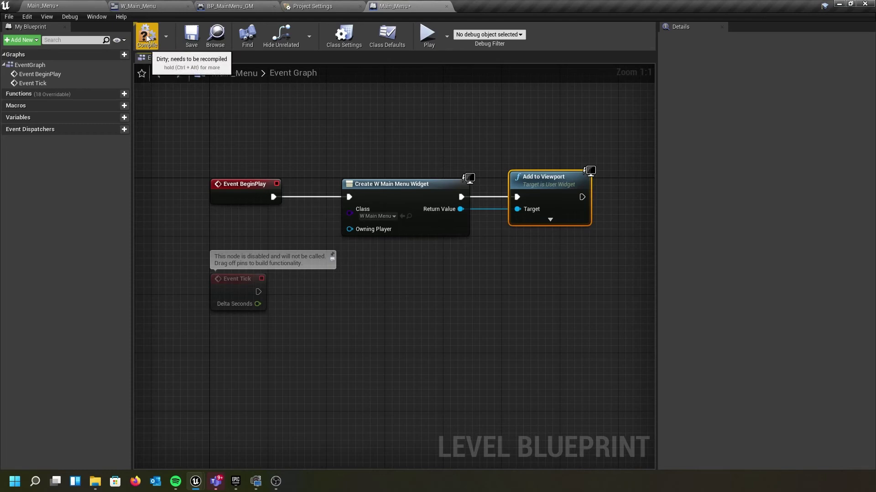
click(192, 37)
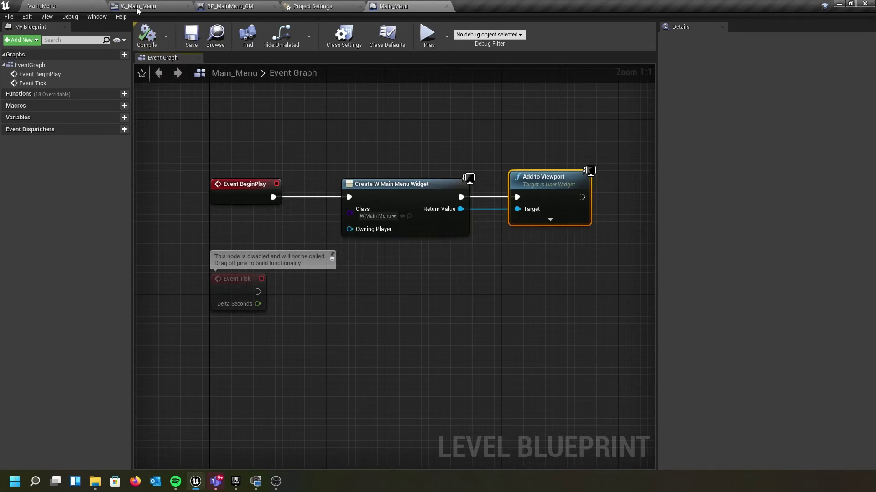
click(97, 9)
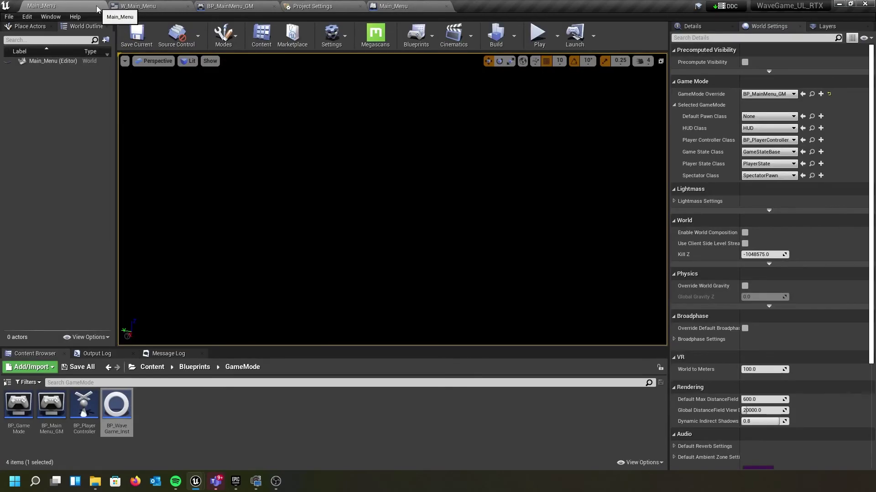
click(537, 38)
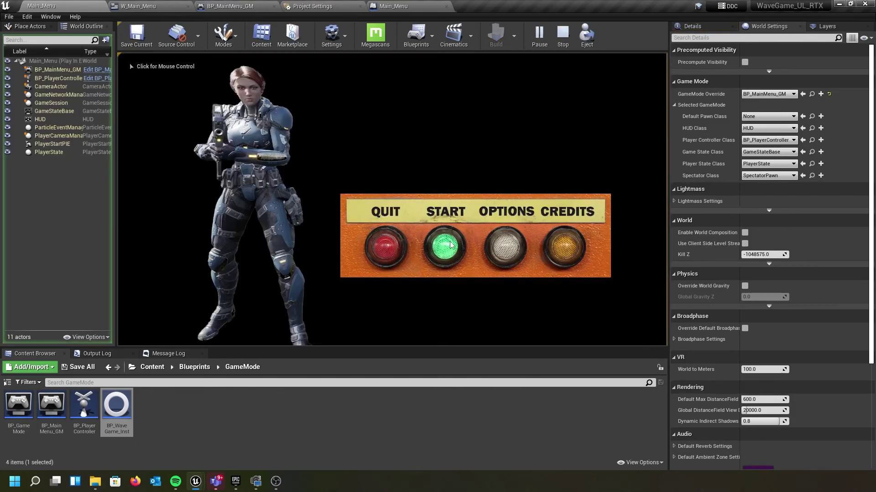
click(383, 247)
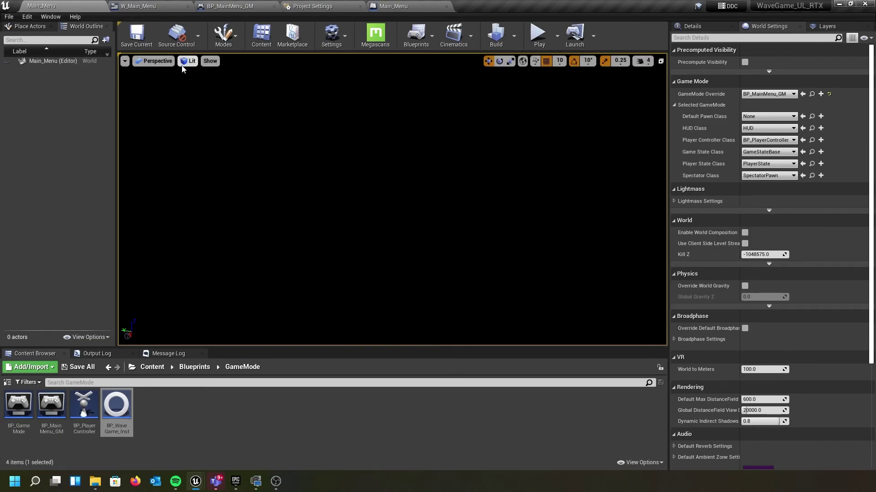
Show W_Main_Menu in the Designer view with the QUIT/START/OPTIONS/CREDITS panel
click(158, 9)
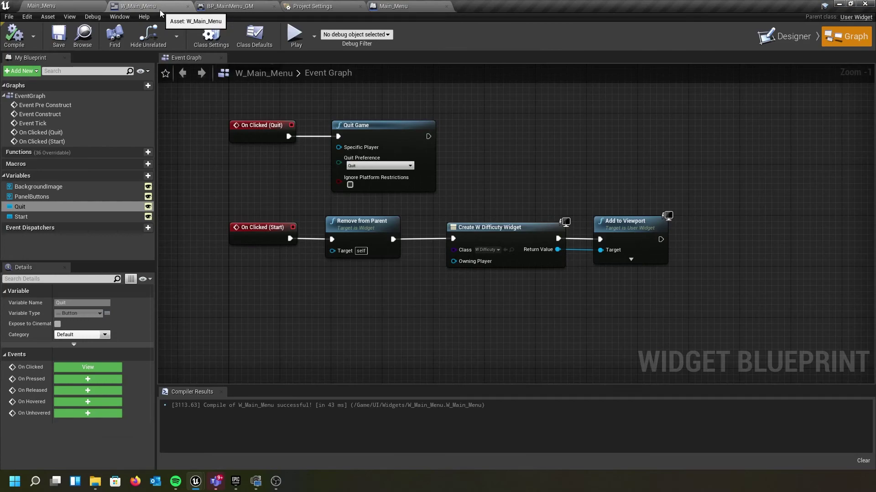
click(793, 35)
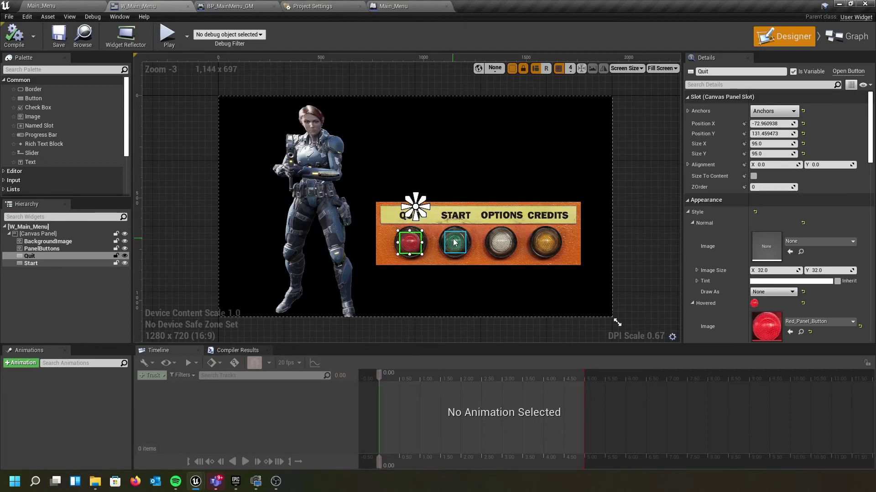
scroll(444, 227, up, 2)
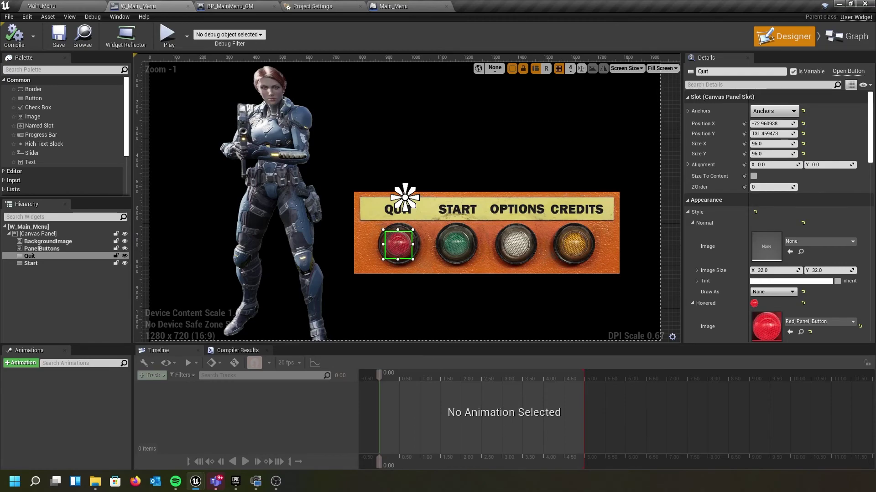
key(alt+Tab)
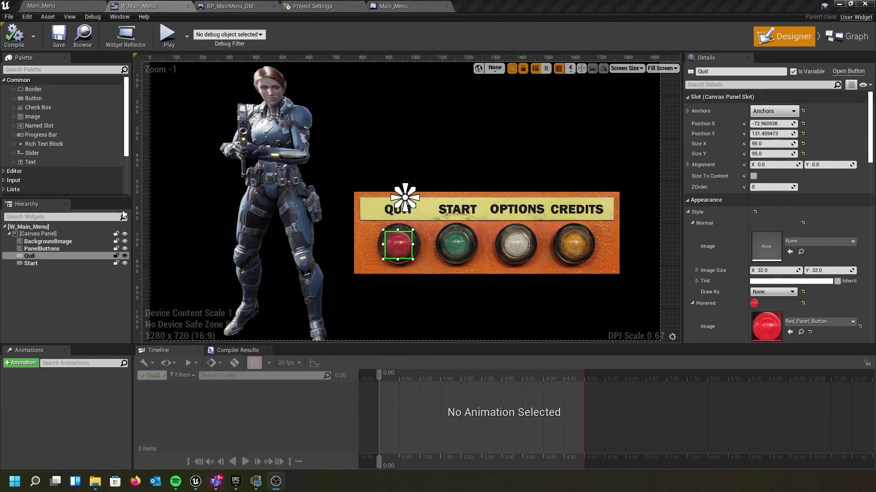
scroll(366, 168, down, 1)
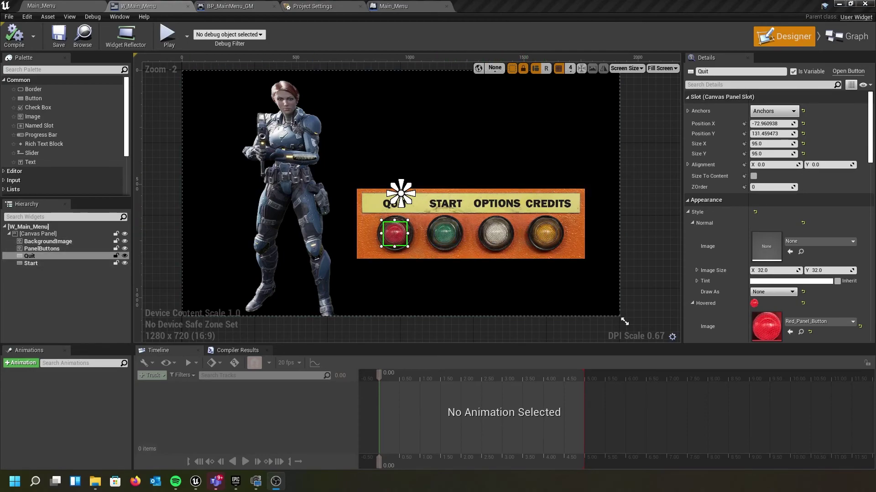
key(alt+Tab)
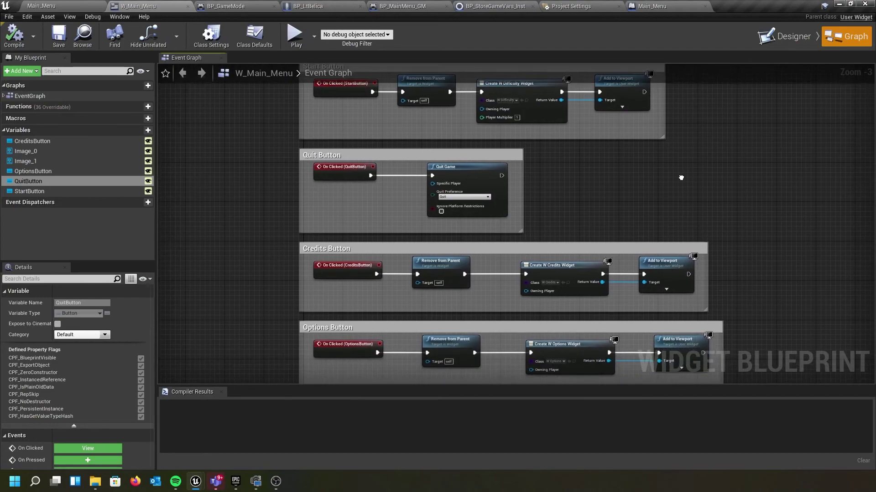
Review the Start, Quit, Credits and Options button graphs, then return to Main_Menu
scroll(550, 114, up, 2)
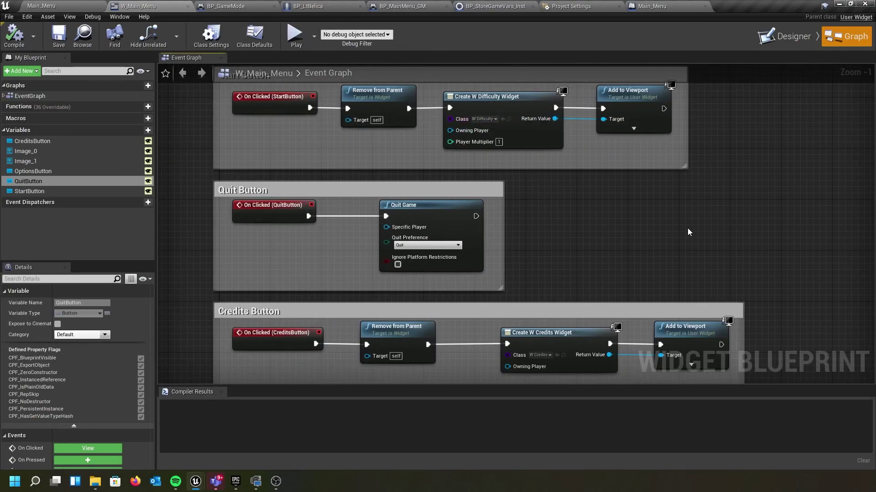
right_drag(686, 229, 686, 131)
right_drag(589, 166, 622, 78)
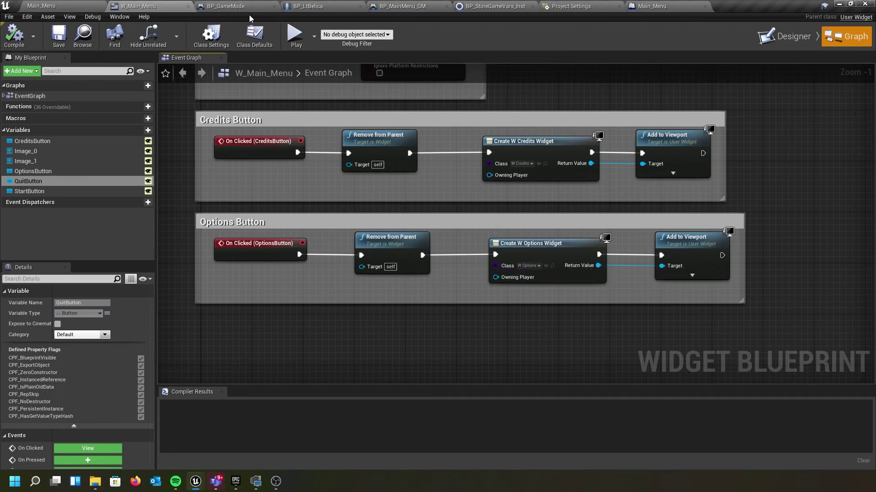
click(86, 8)
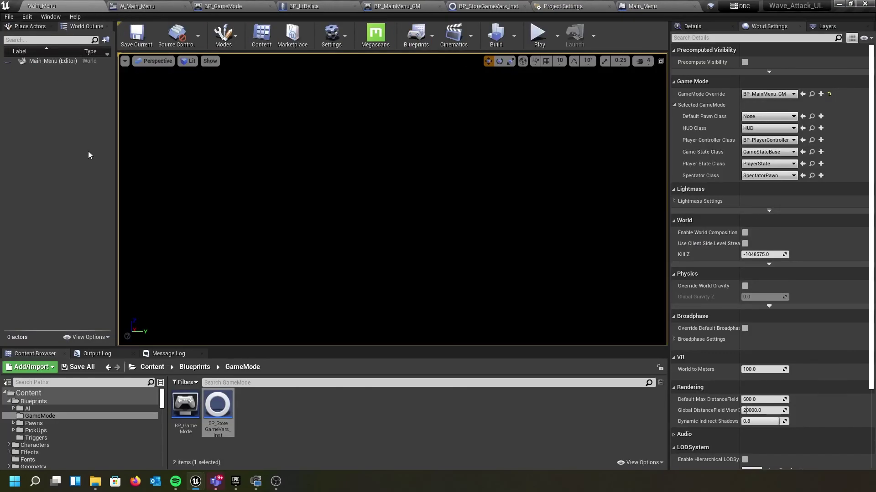
Browse the Content Browser to the Content > UI > Main_Menu folder
click(152, 367)
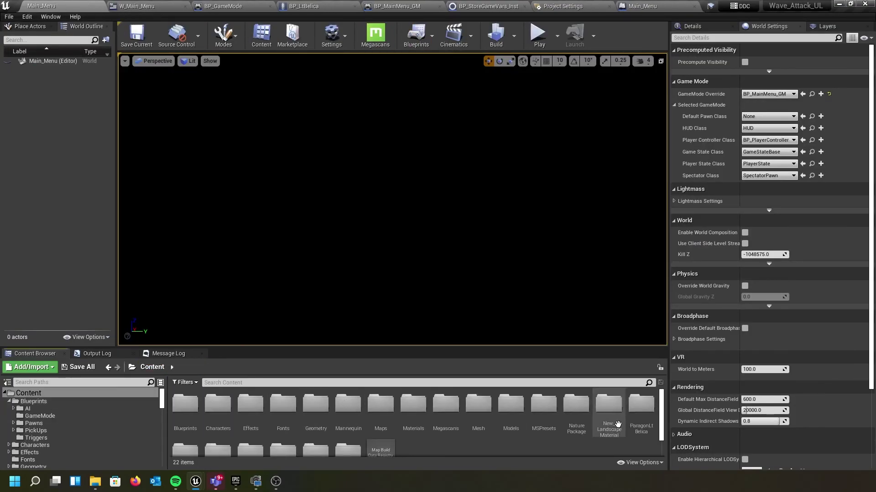
scroll(474, 422, down, 1)
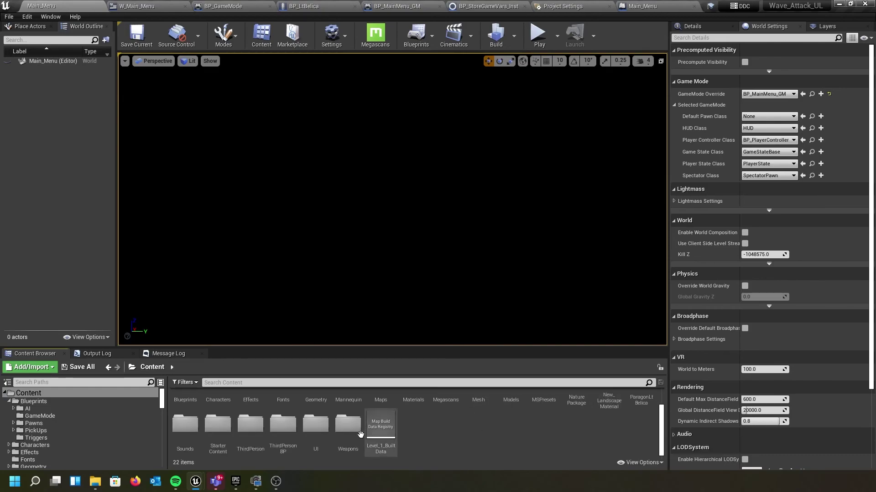
double_click(316, 428)
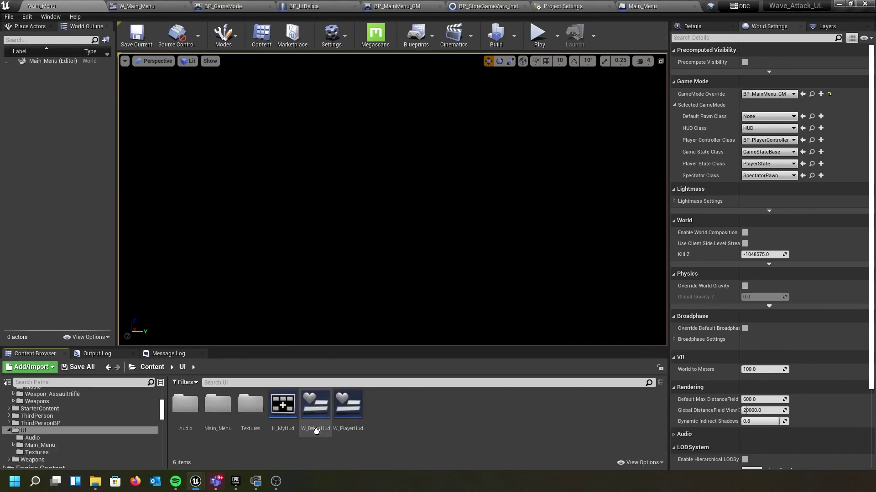
double_click(219, 428)
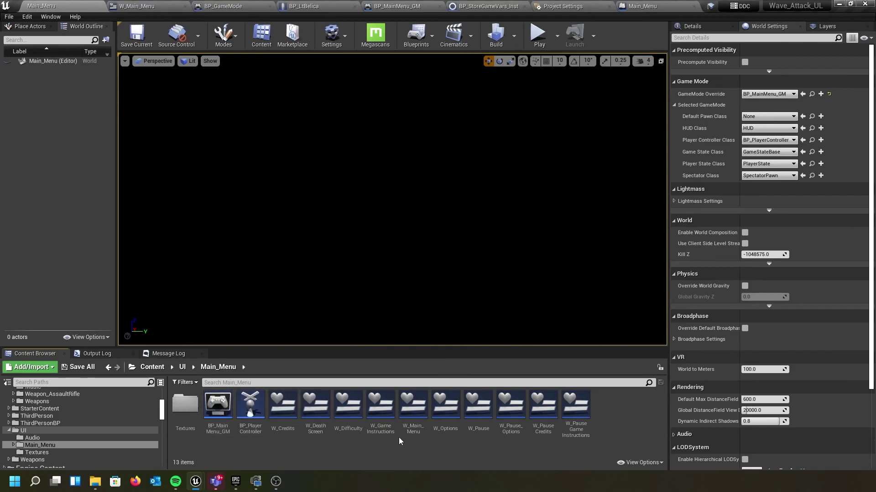
Open W_Options and W_Credits, returning to the Main_Menu level after each
double_click(440, 406)
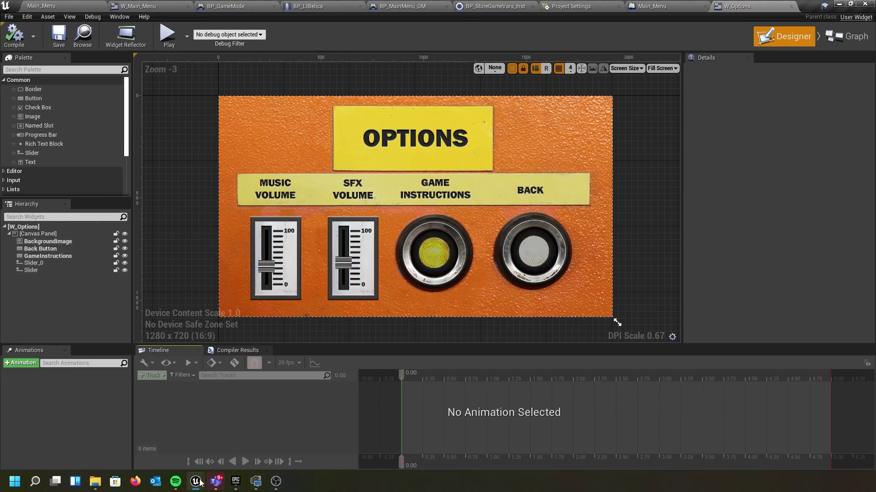
mouse_move(200, 482)
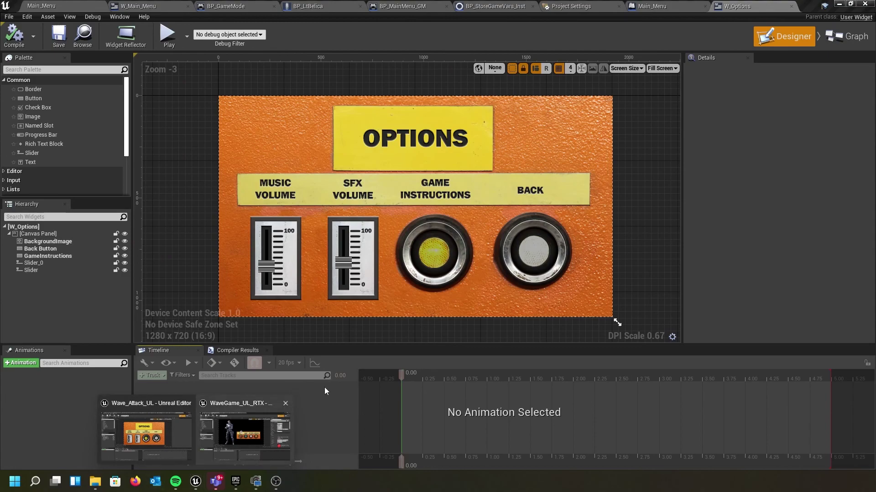
click(372, 358)
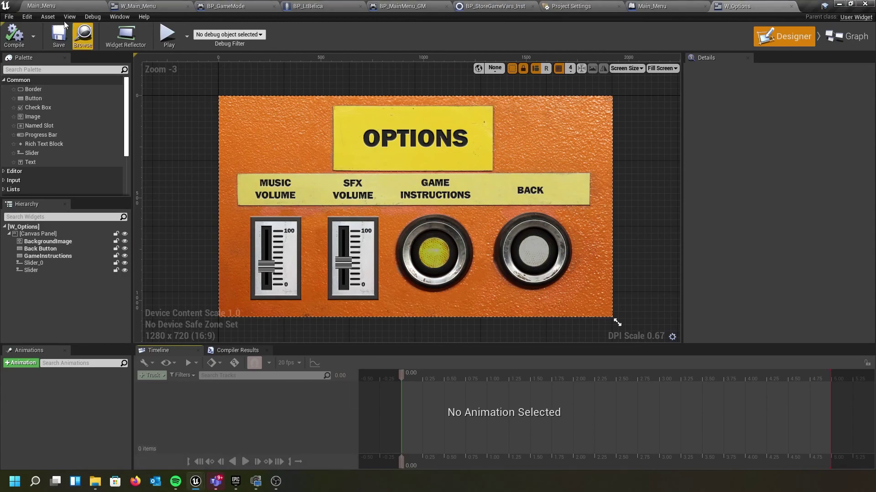
click(58, 6)
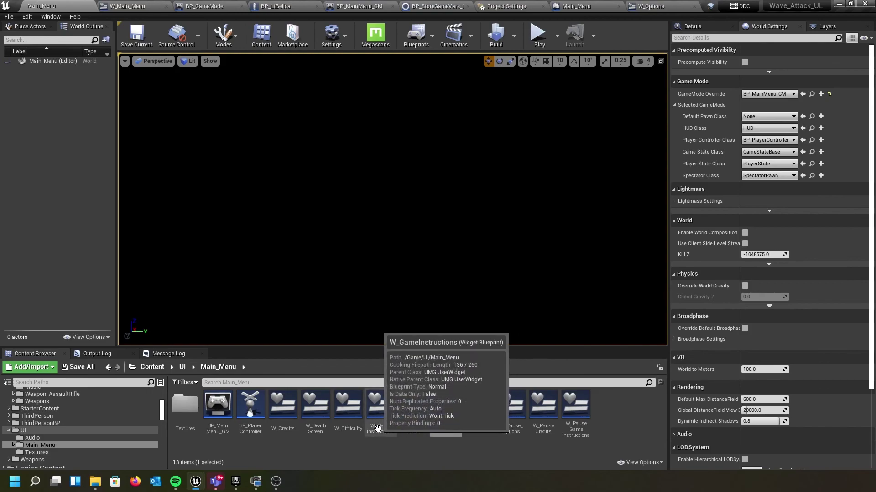
double_click(286, 406)
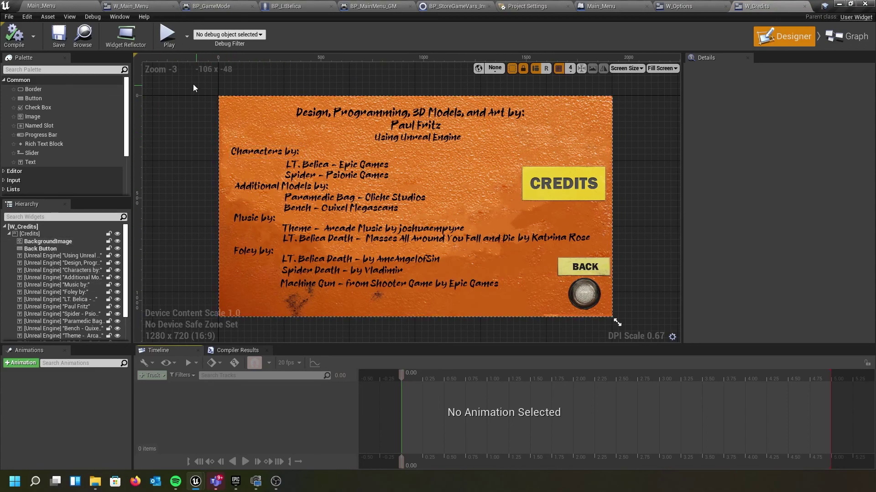
click(76, 8)
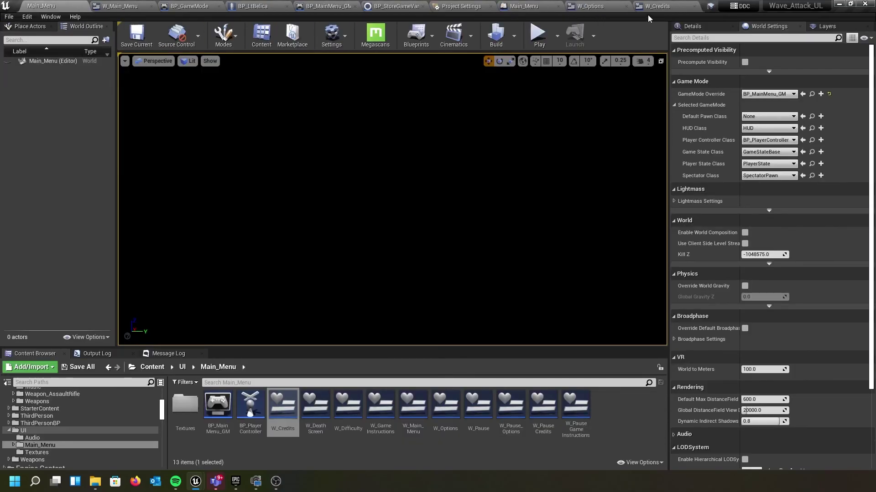
Switch to the W_Main_Menu event graph and pan to the Quit Button group
click(510, 6)
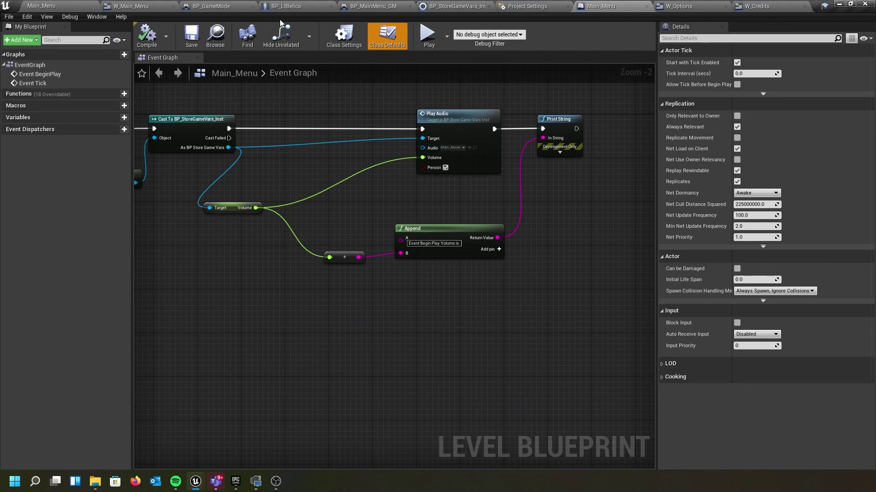
click(154, 6)
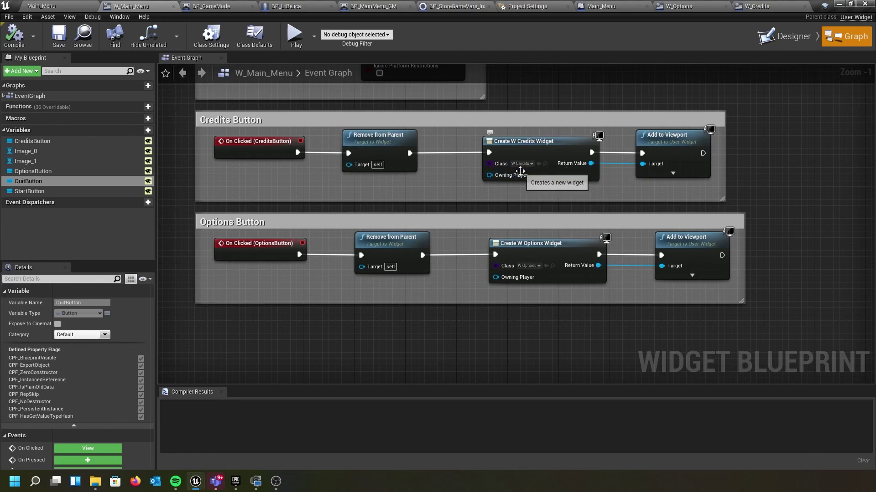
right_drag(538, 100, 538, 173)
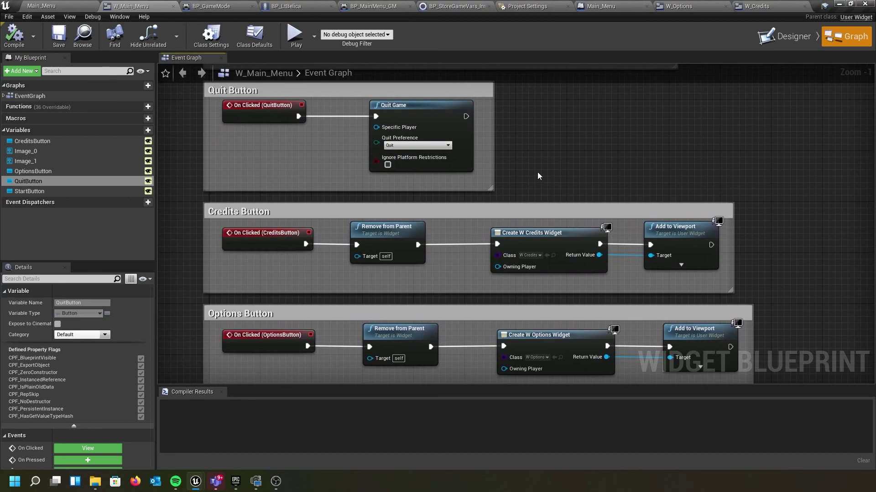